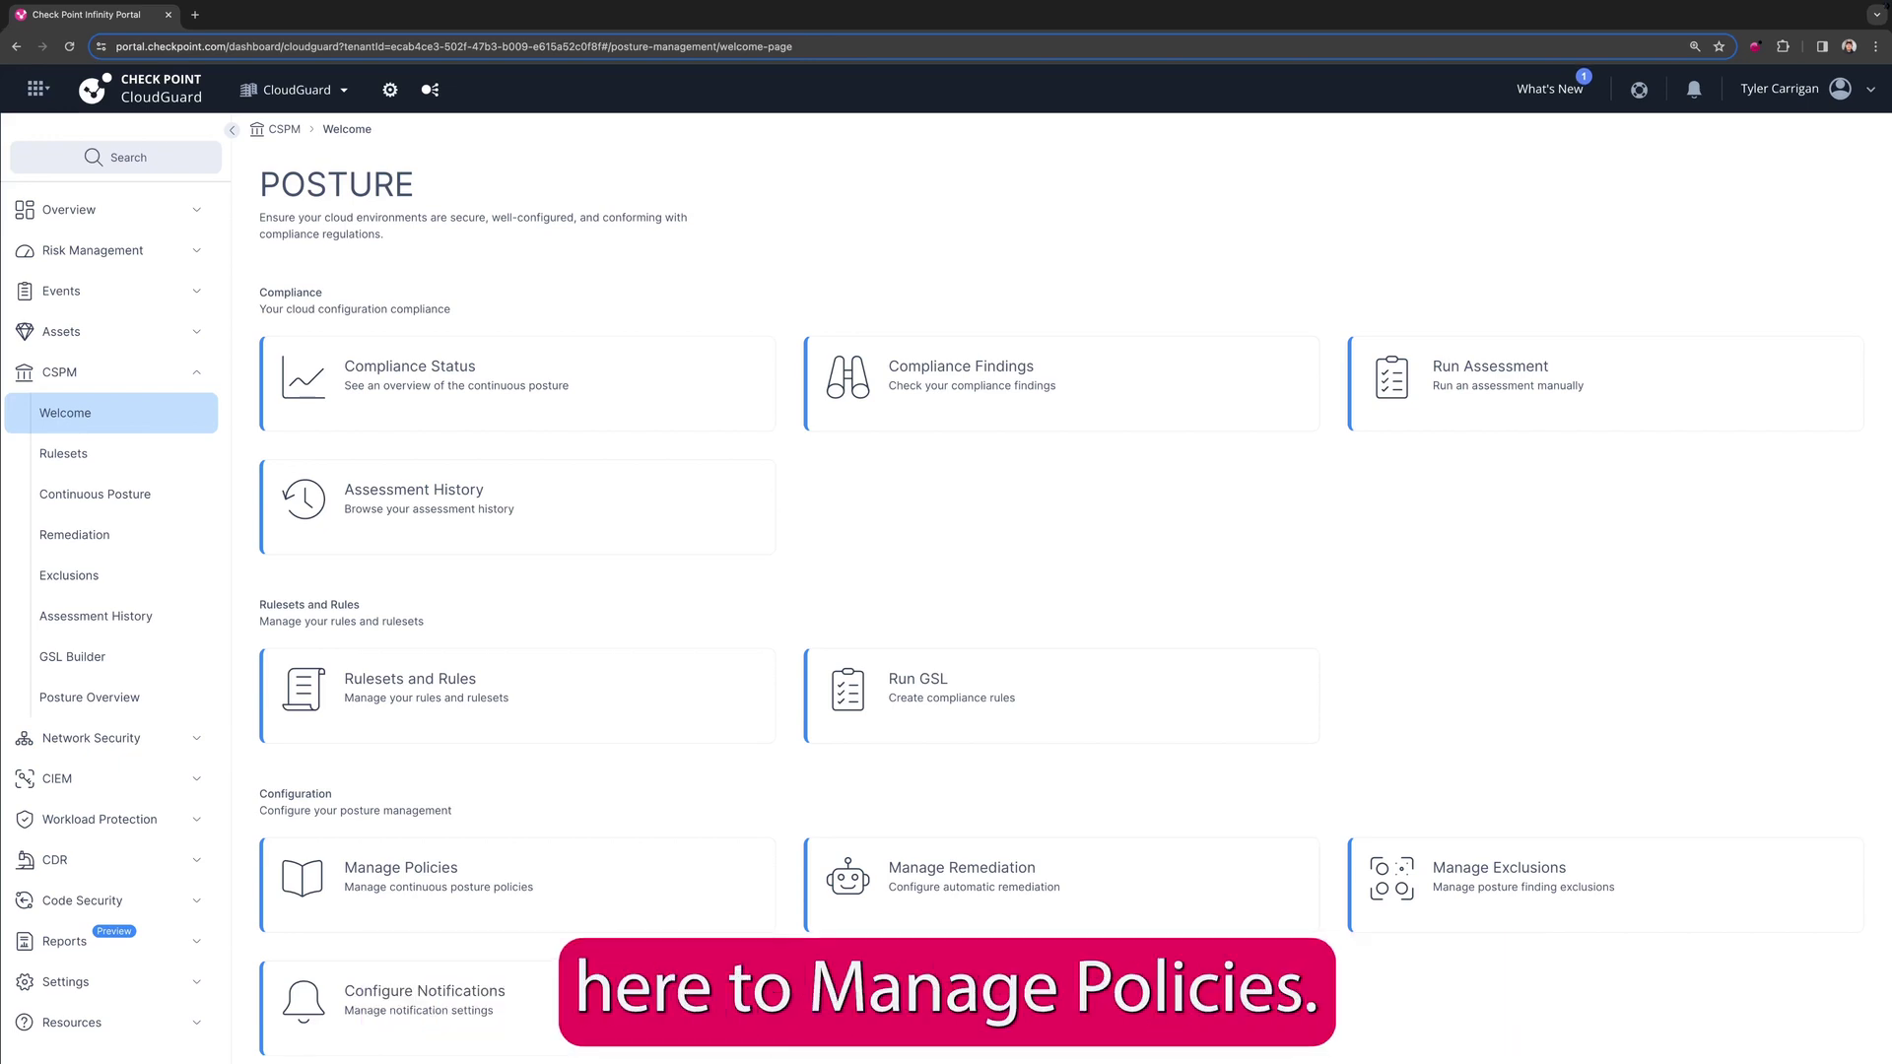
# Step: From Manage Policies, start adding a new Cloud Platform Policy
pyautogui.click(655, 905)
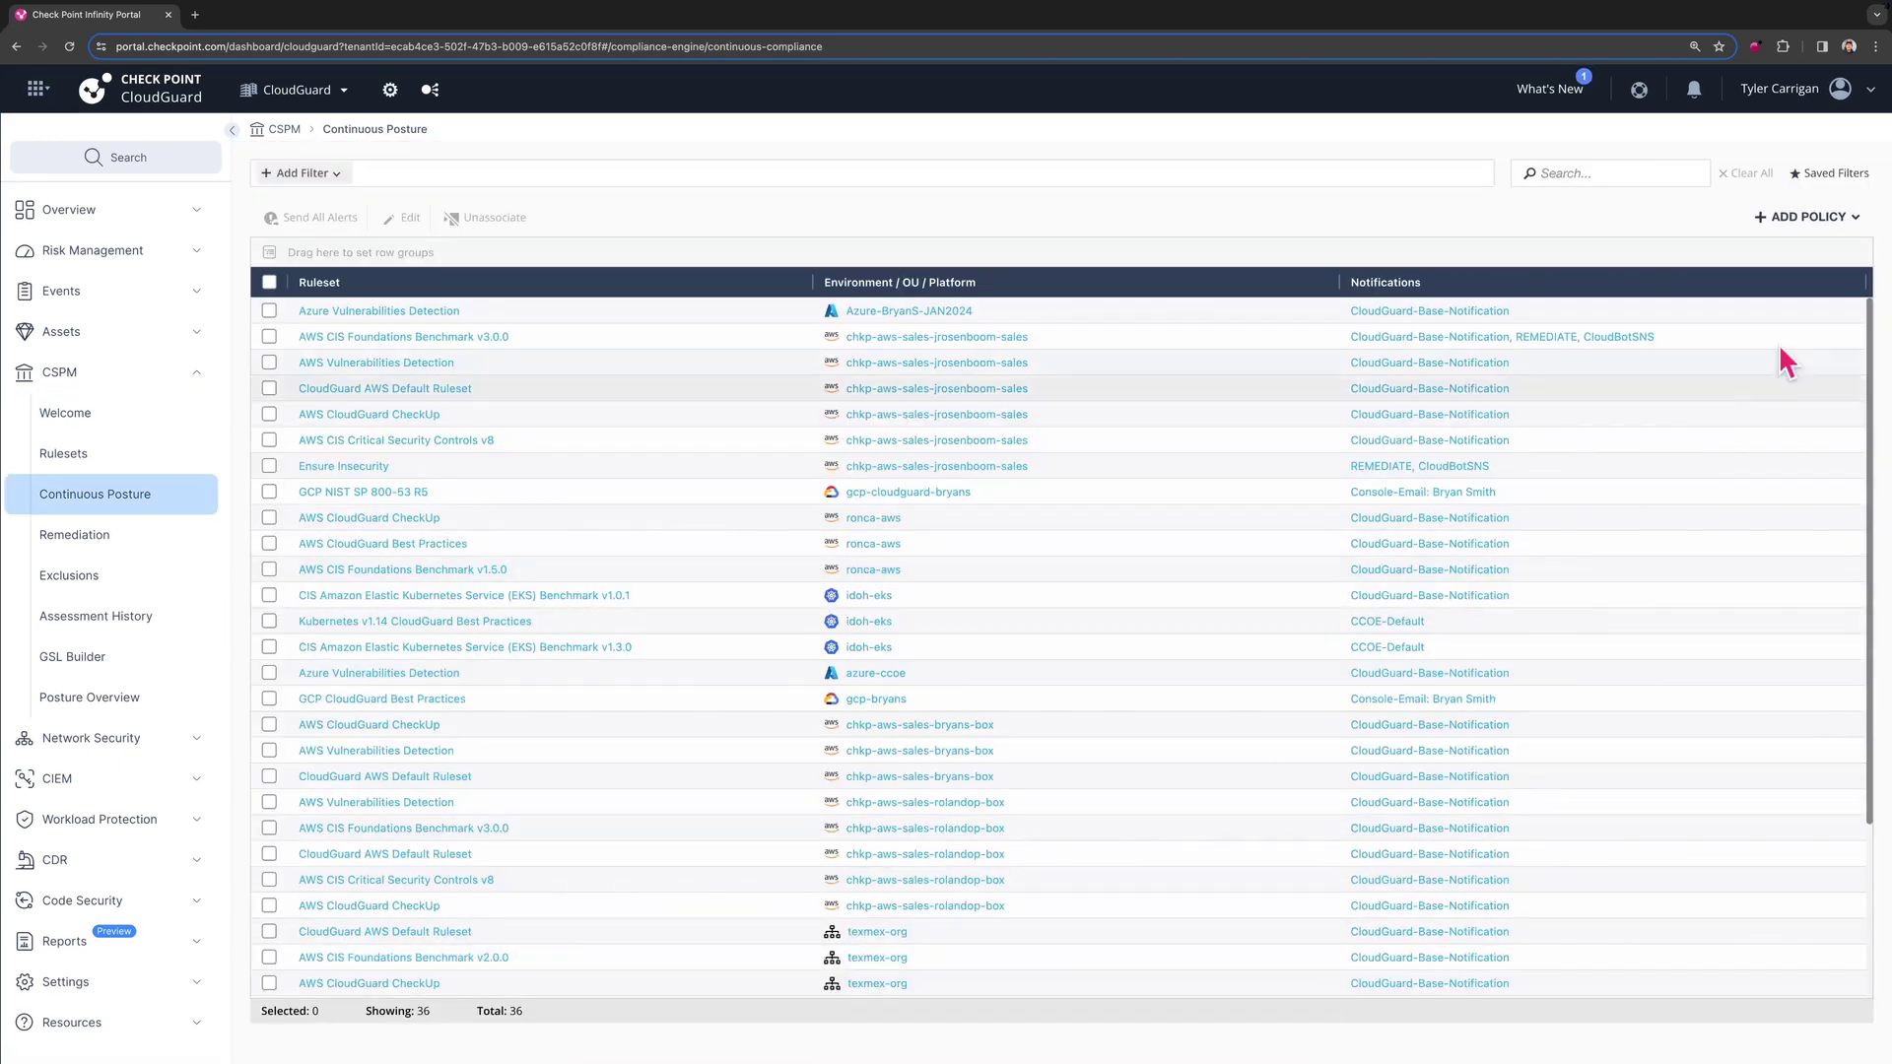
pyautogui.click(1808, 216)
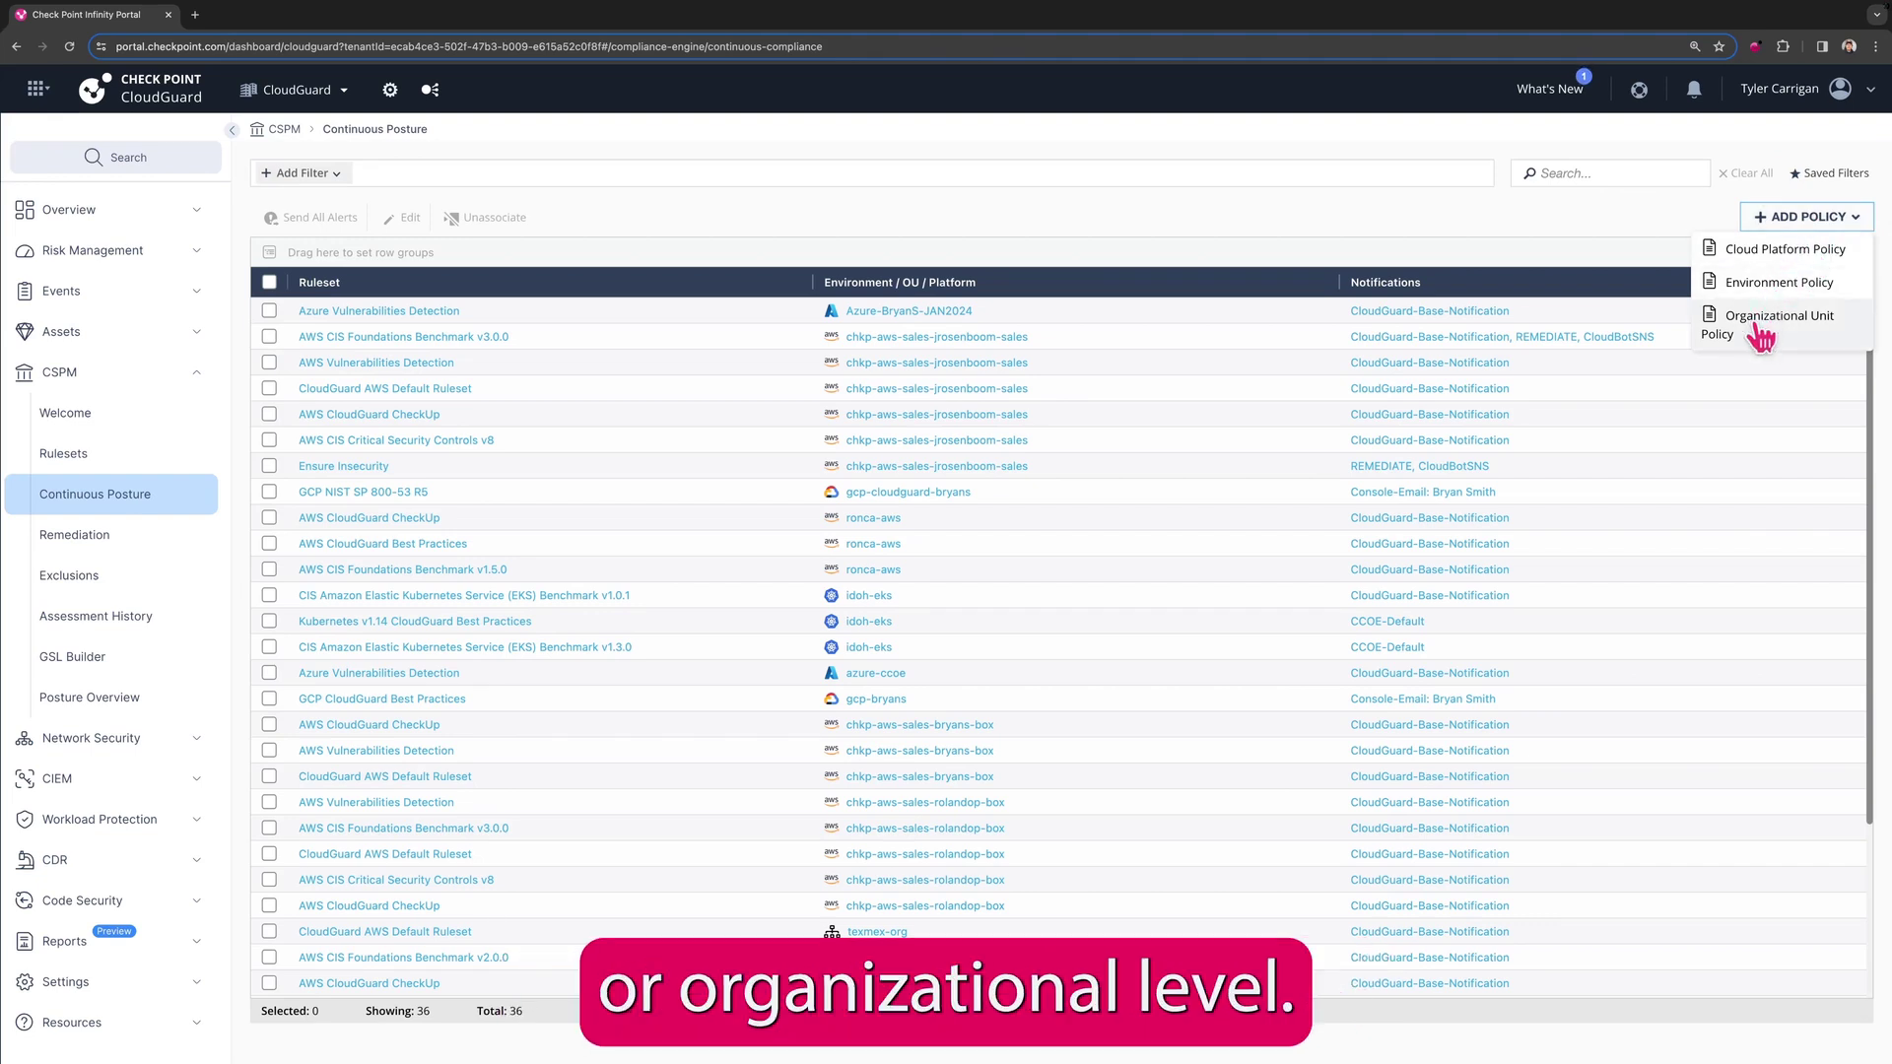
pyautogui.click(1764, 259)
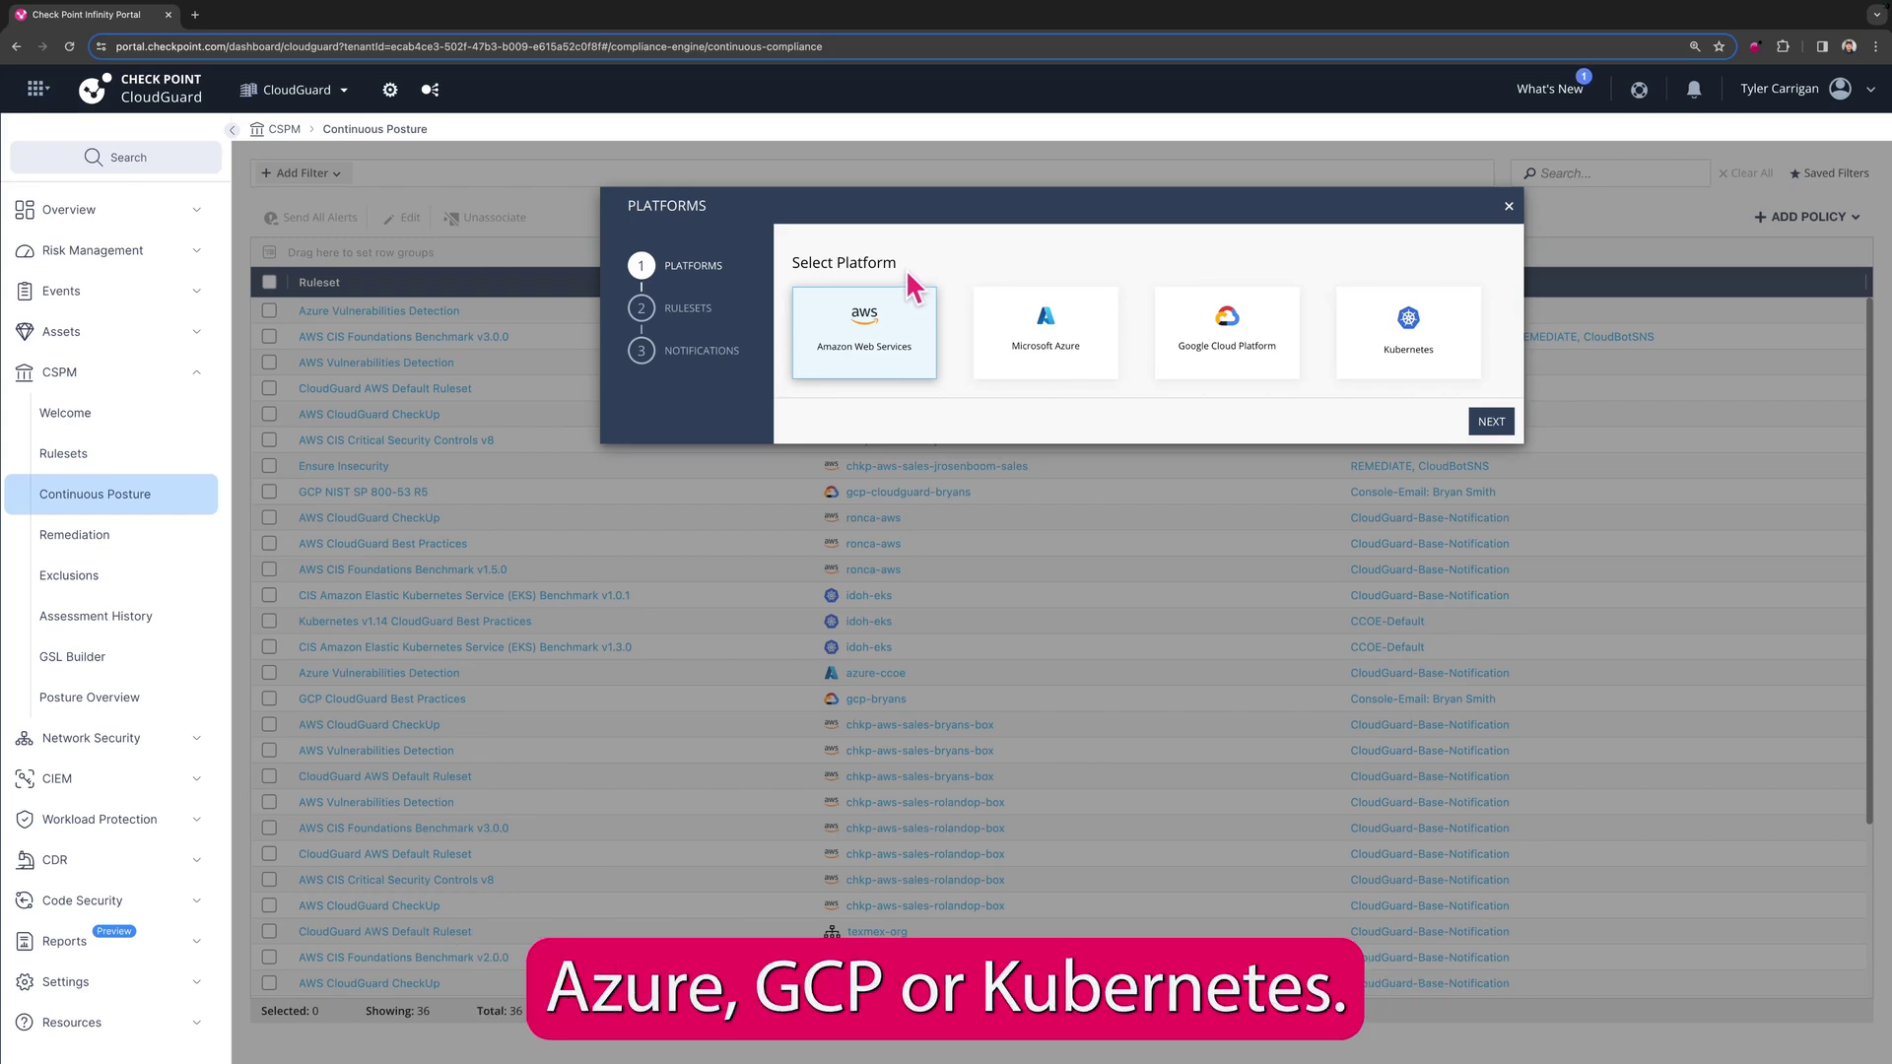
# Step: Advance to ruleset selection and search the rulesets, narrowing with 'NI'
pyautogui.click(1491, 421)
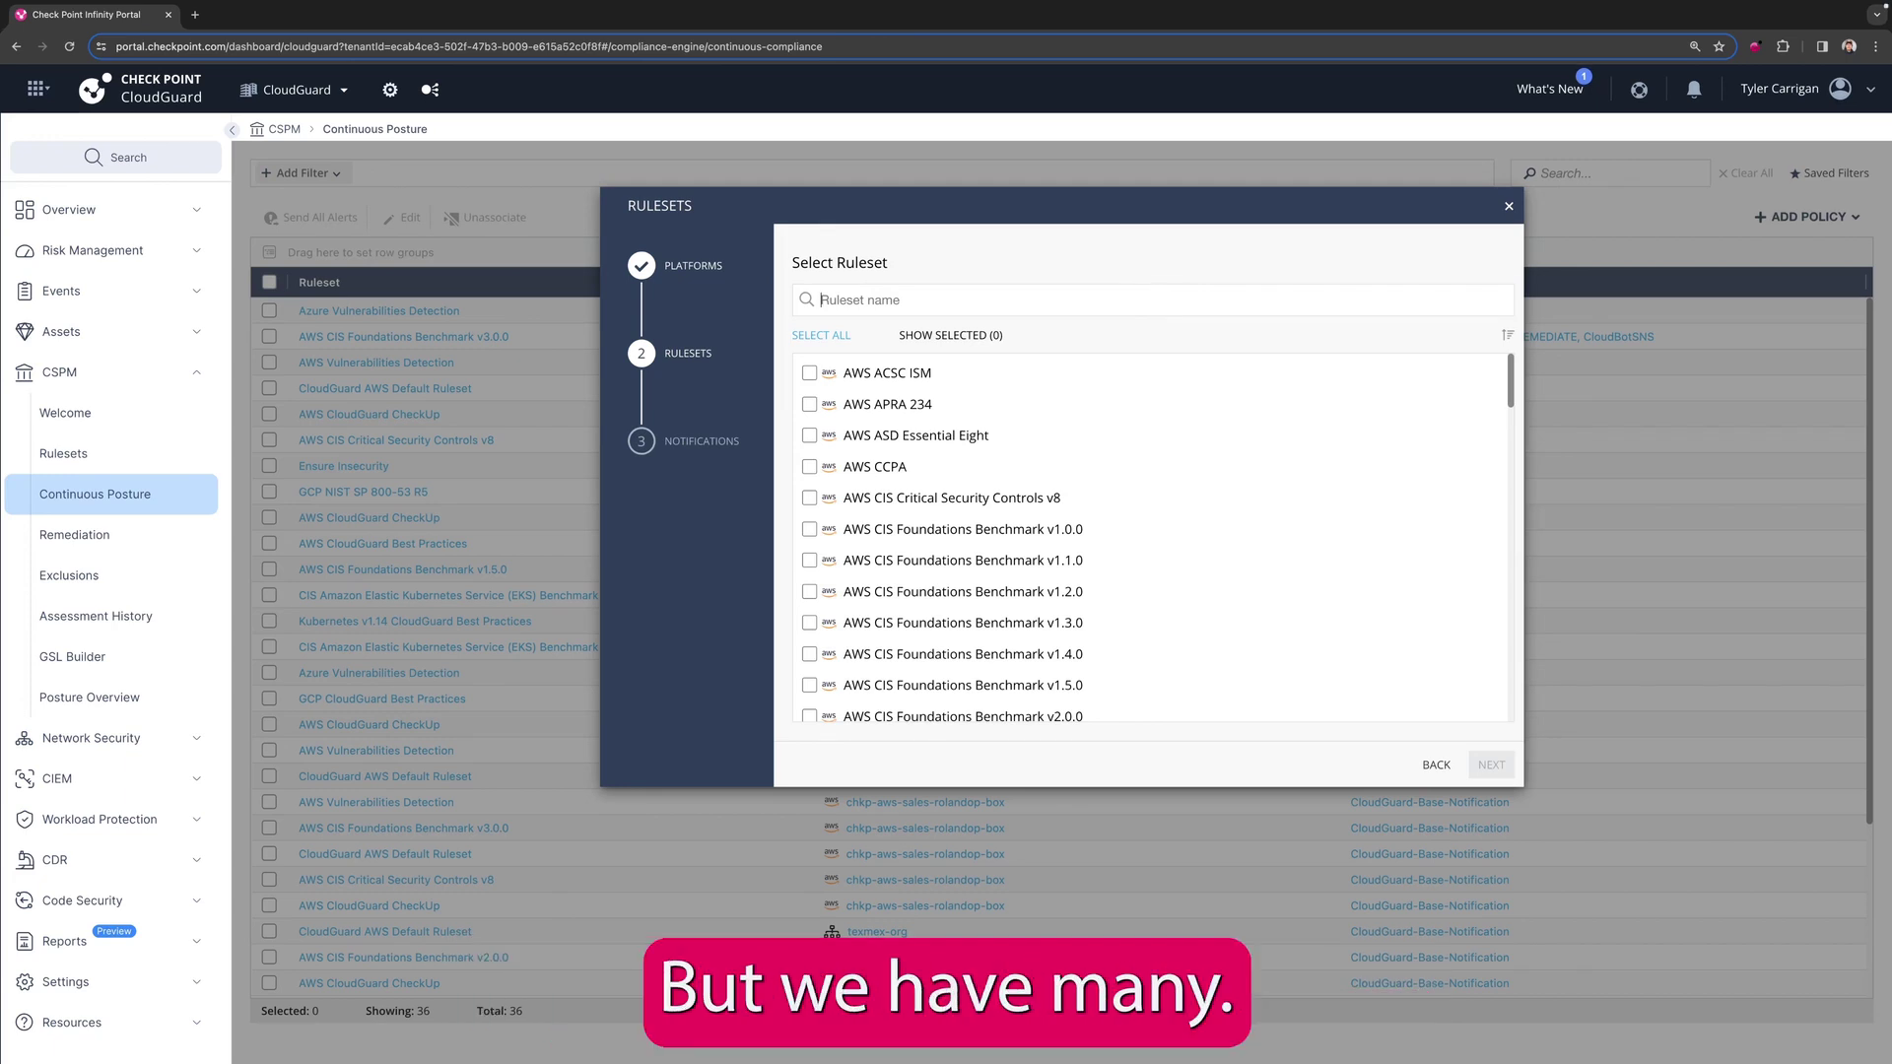
pyautogui.write('Hi')
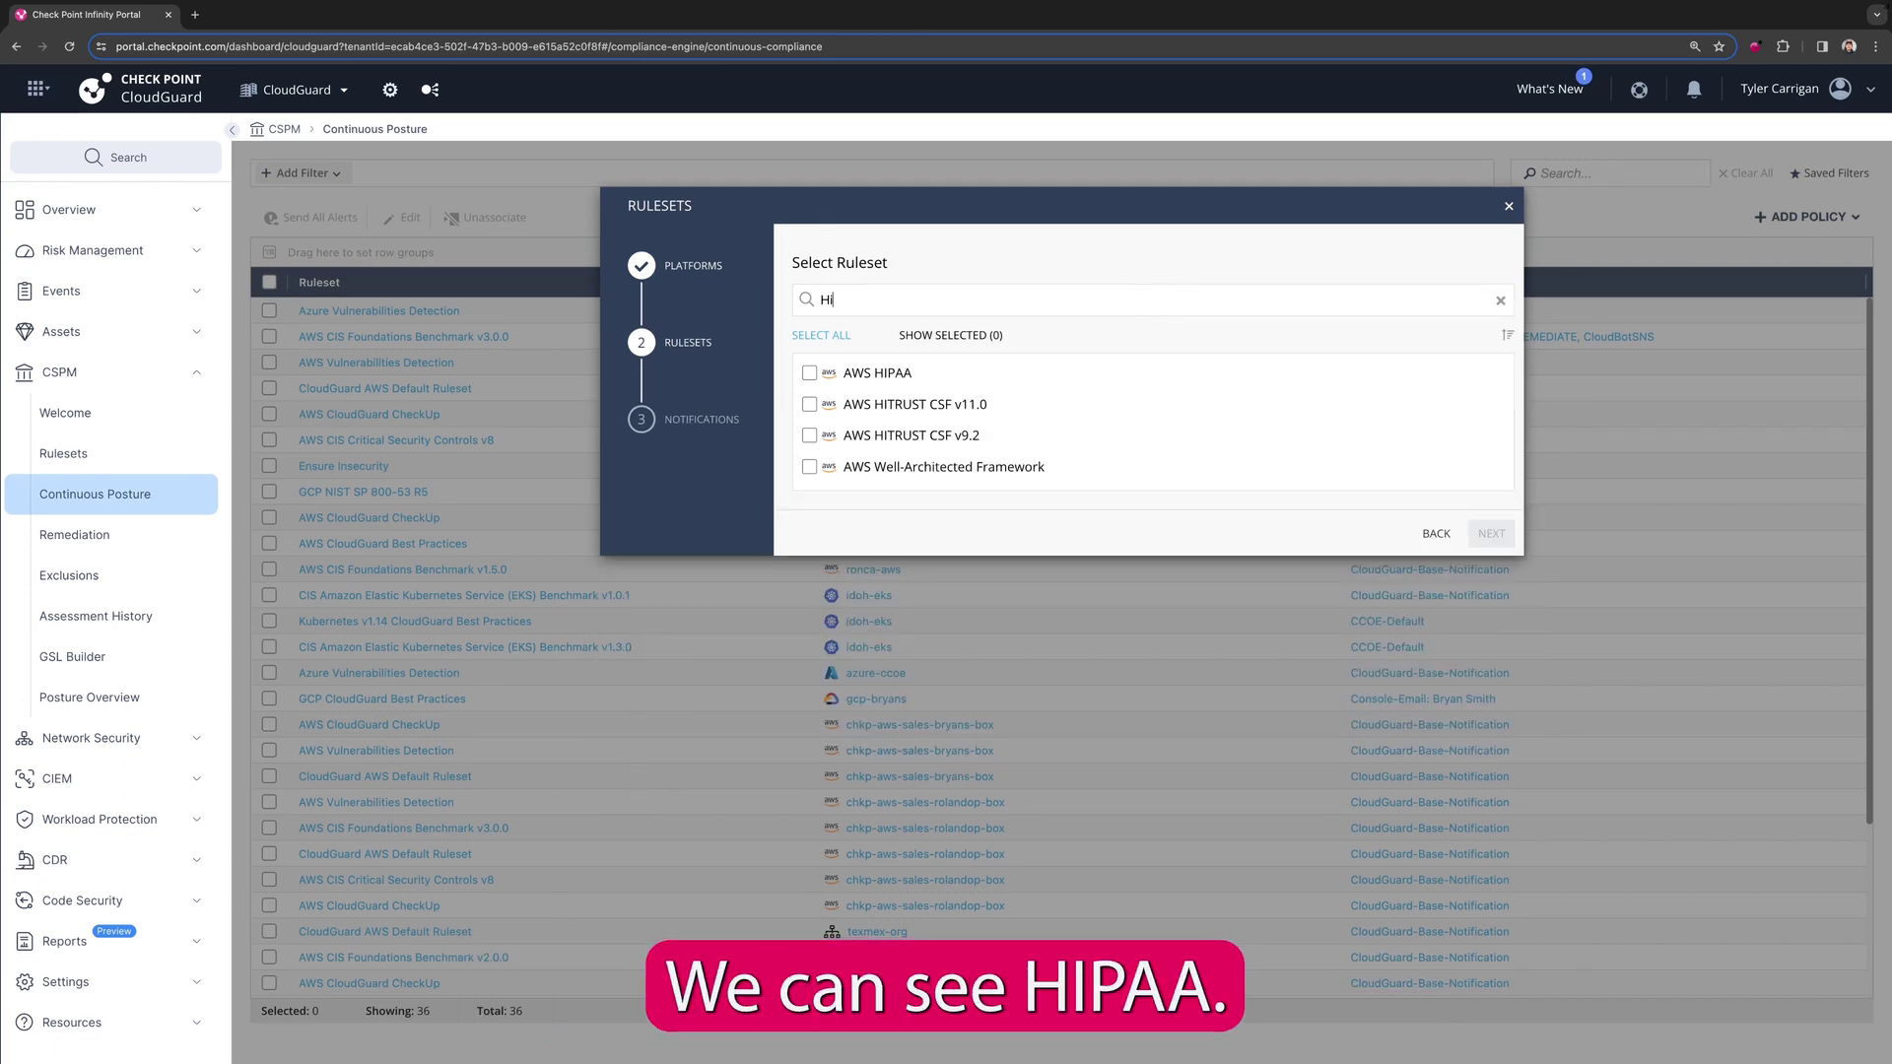
pyautogui.press('BackSpace')
pyautogui.press('BackSpace')
pyautogui.write('PCI')
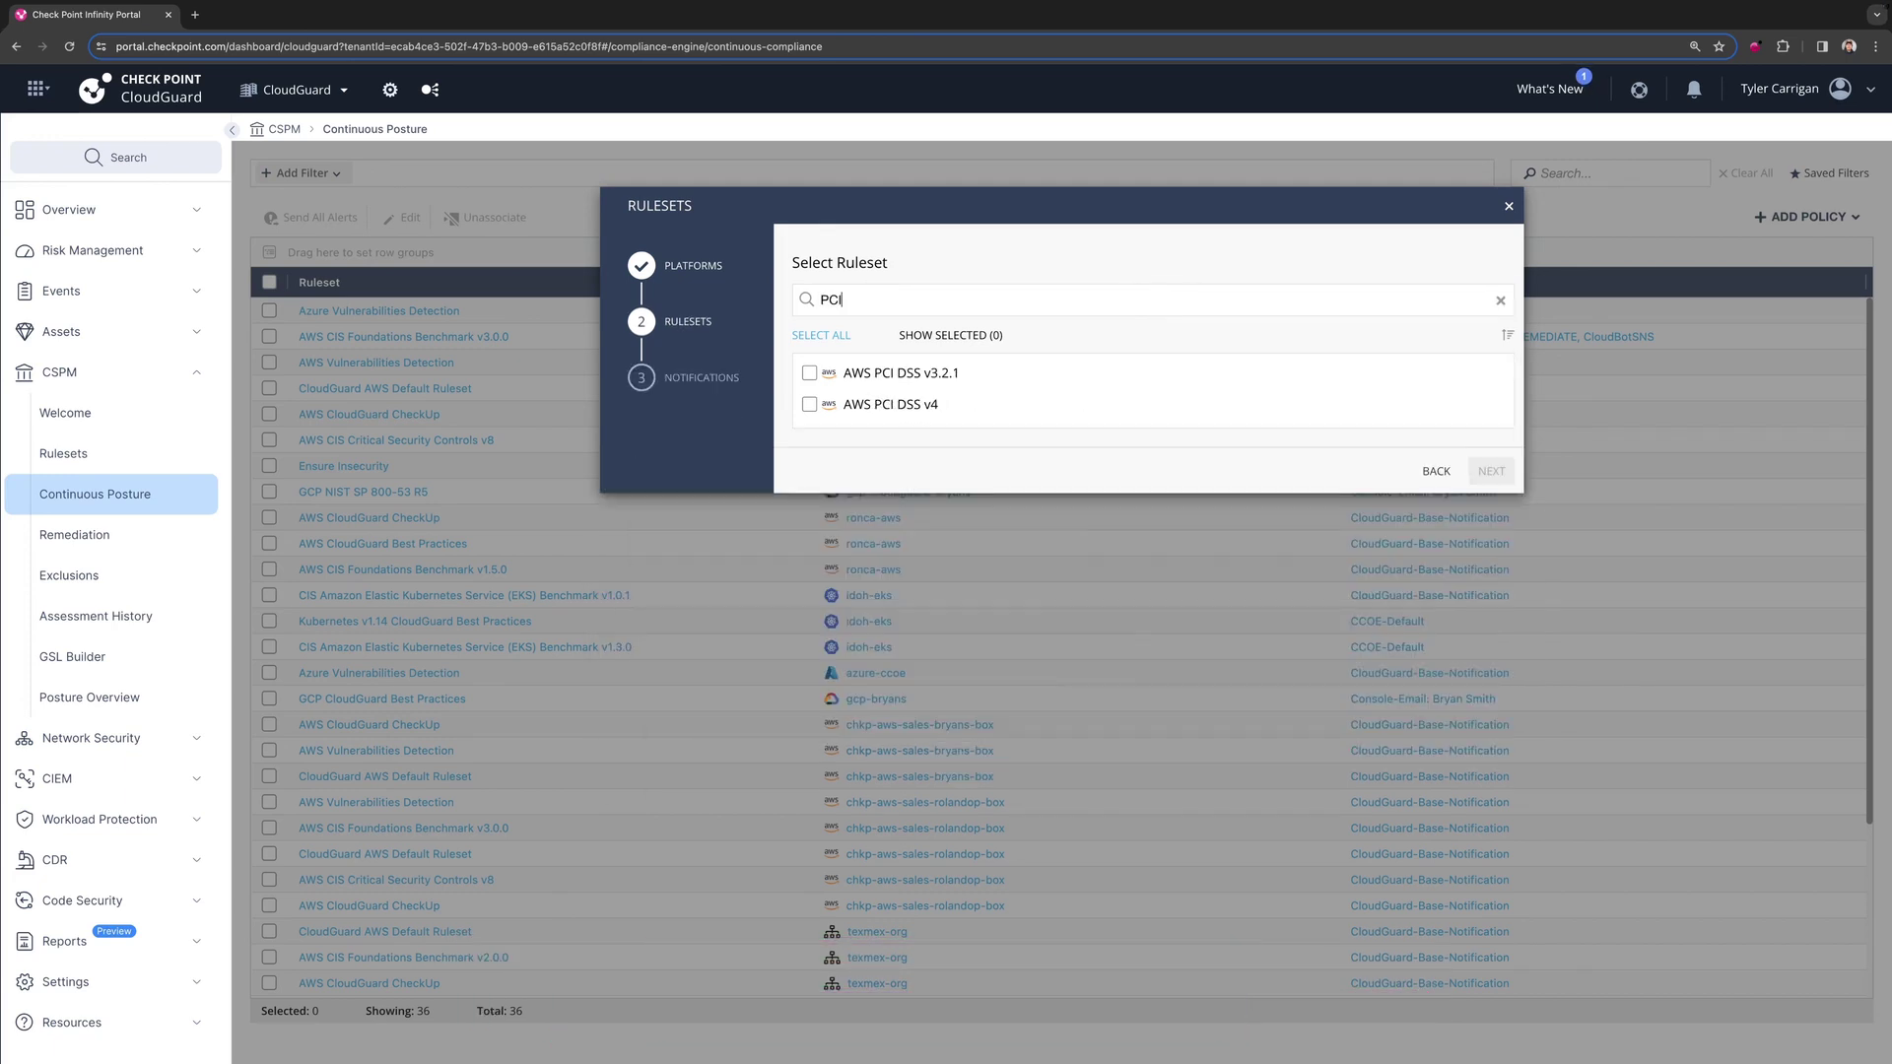
pyautogui.press('BackSpace')
pyautogui.press('BackSpace')
pyautogui.press('BackSpace')
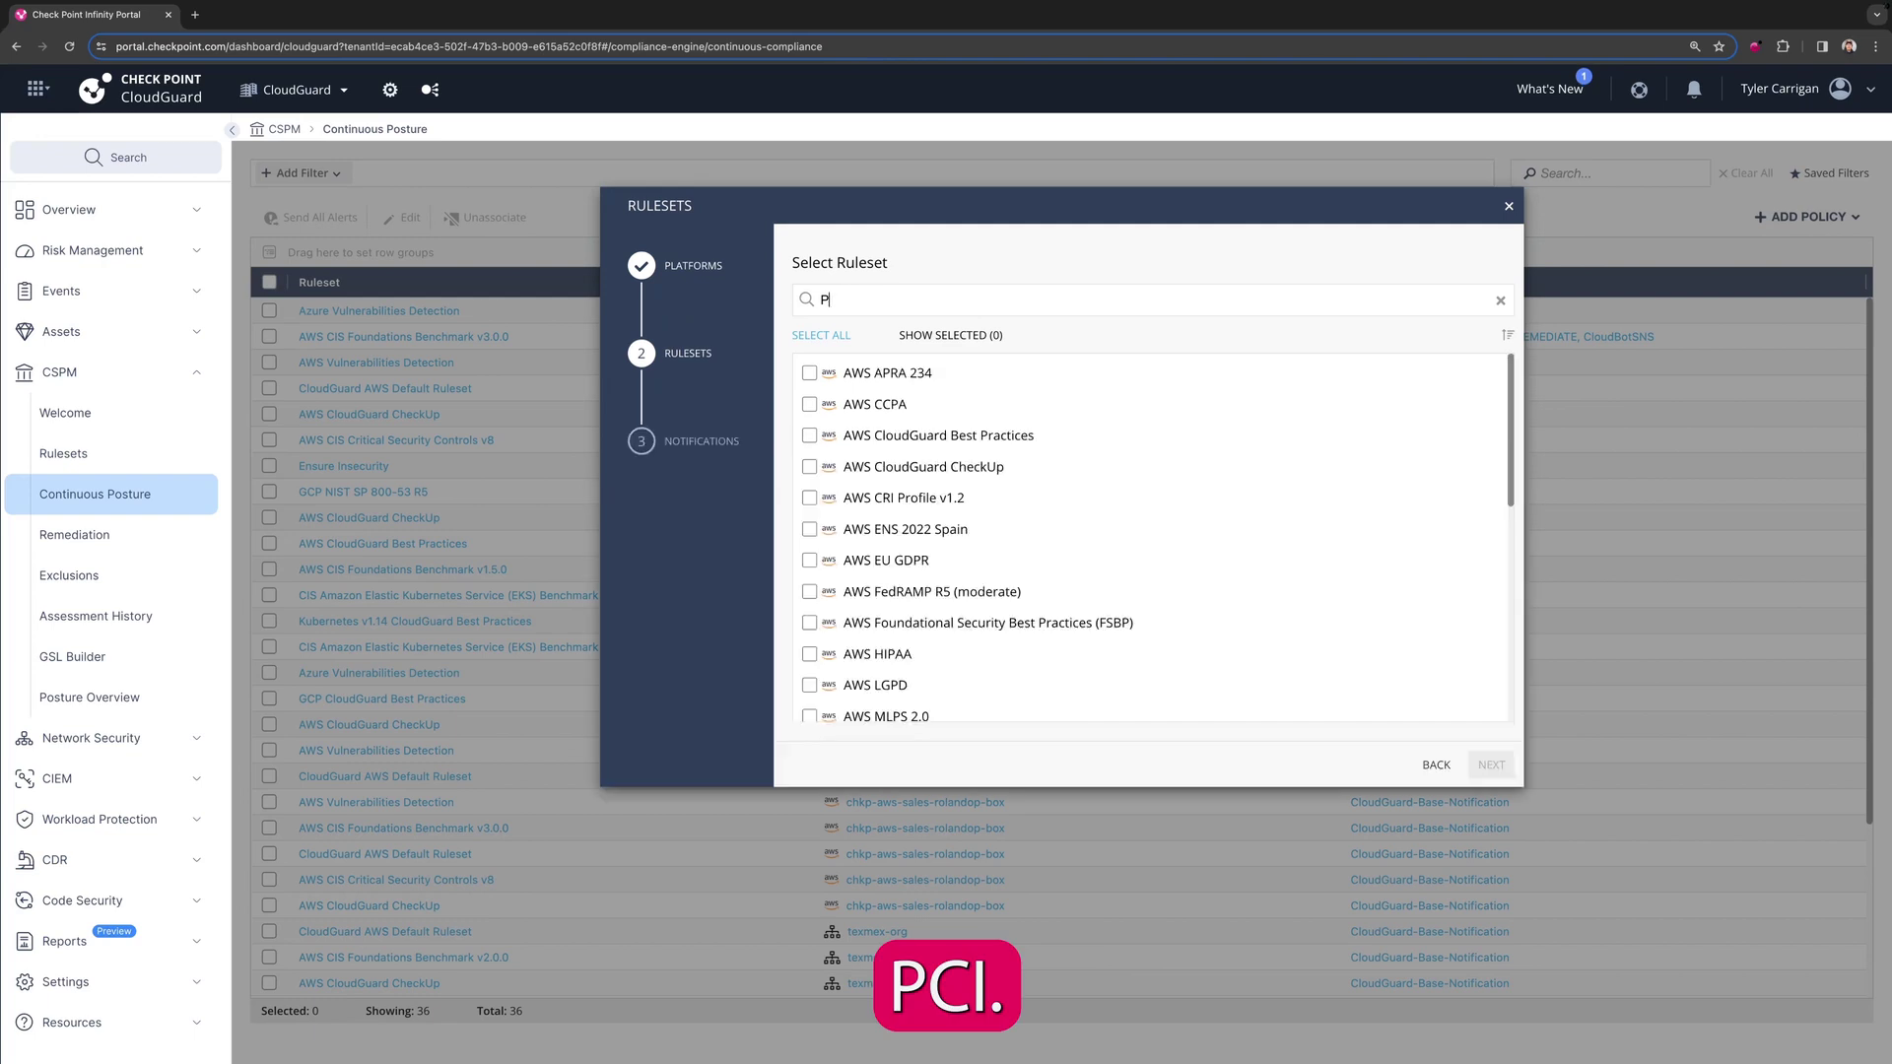
pyautogui.write('Bes')
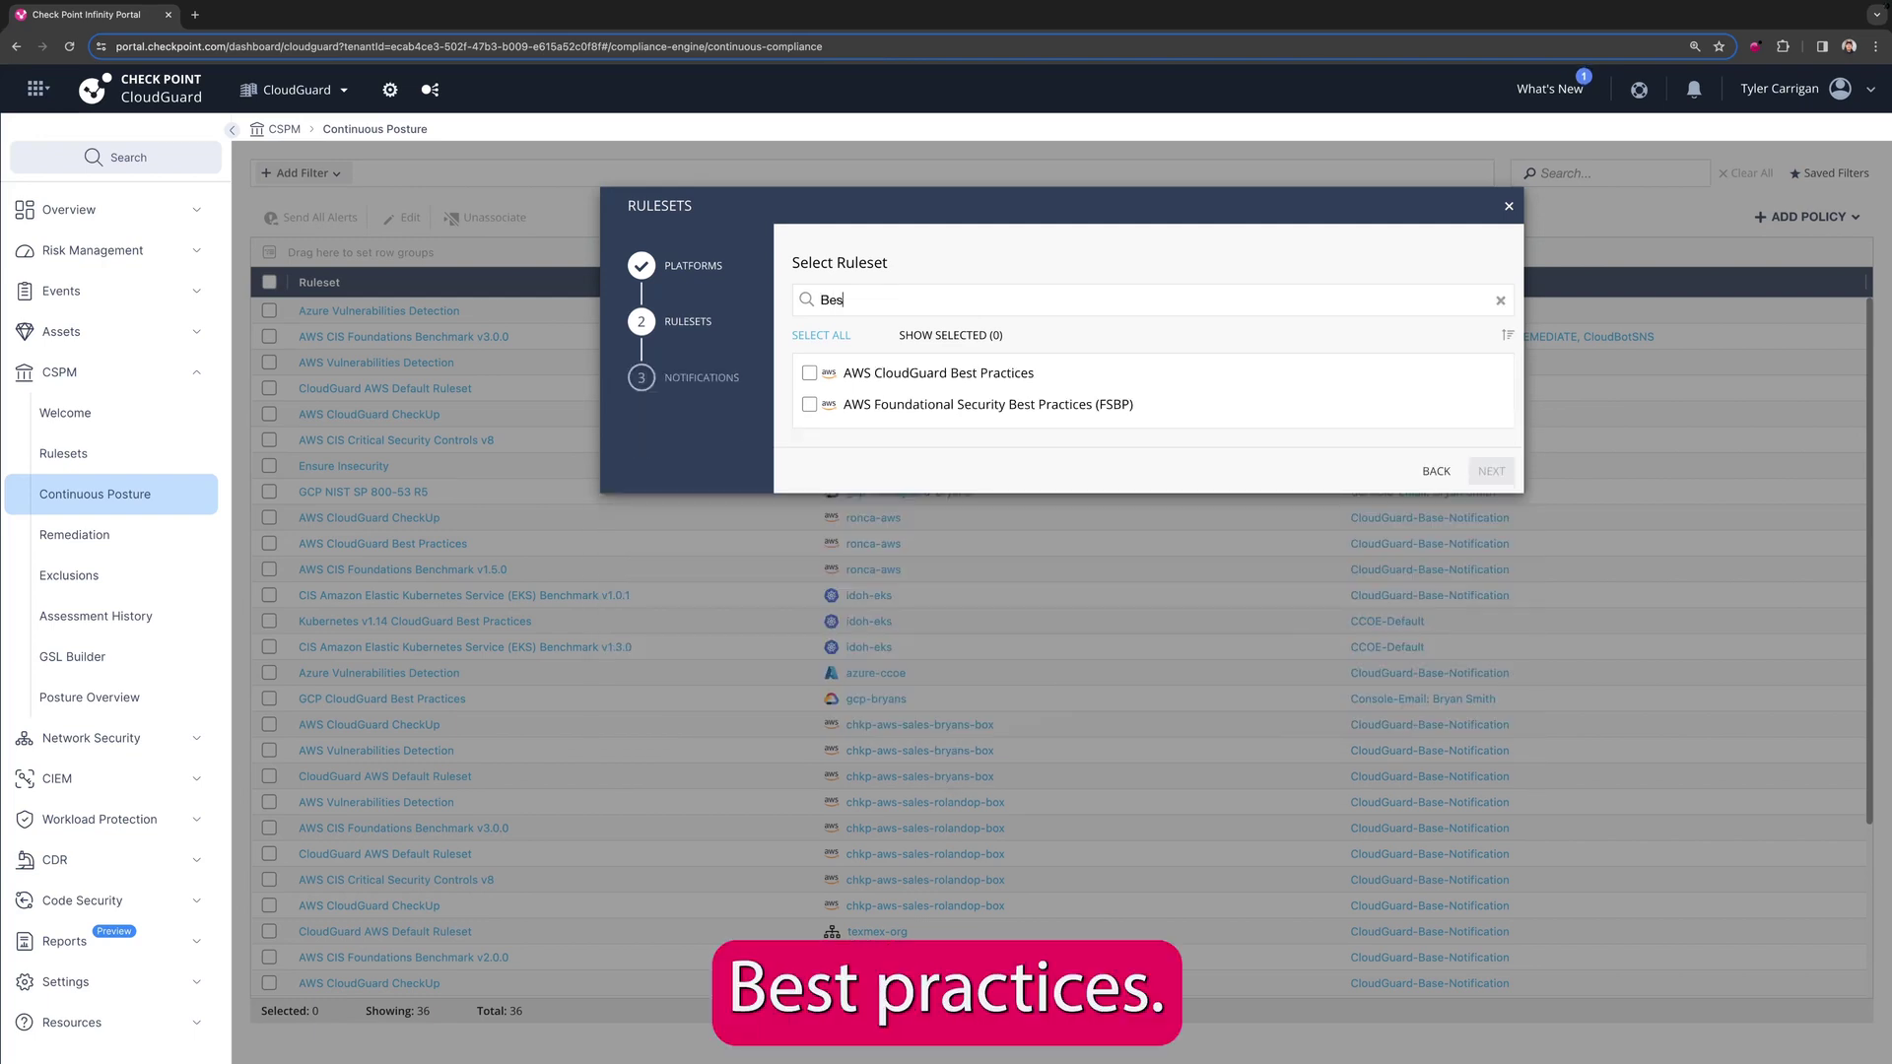
pyautogui.press('BackSpace')
pyautogui.press('BackSpace')
pyautogui.press('BackSpace')
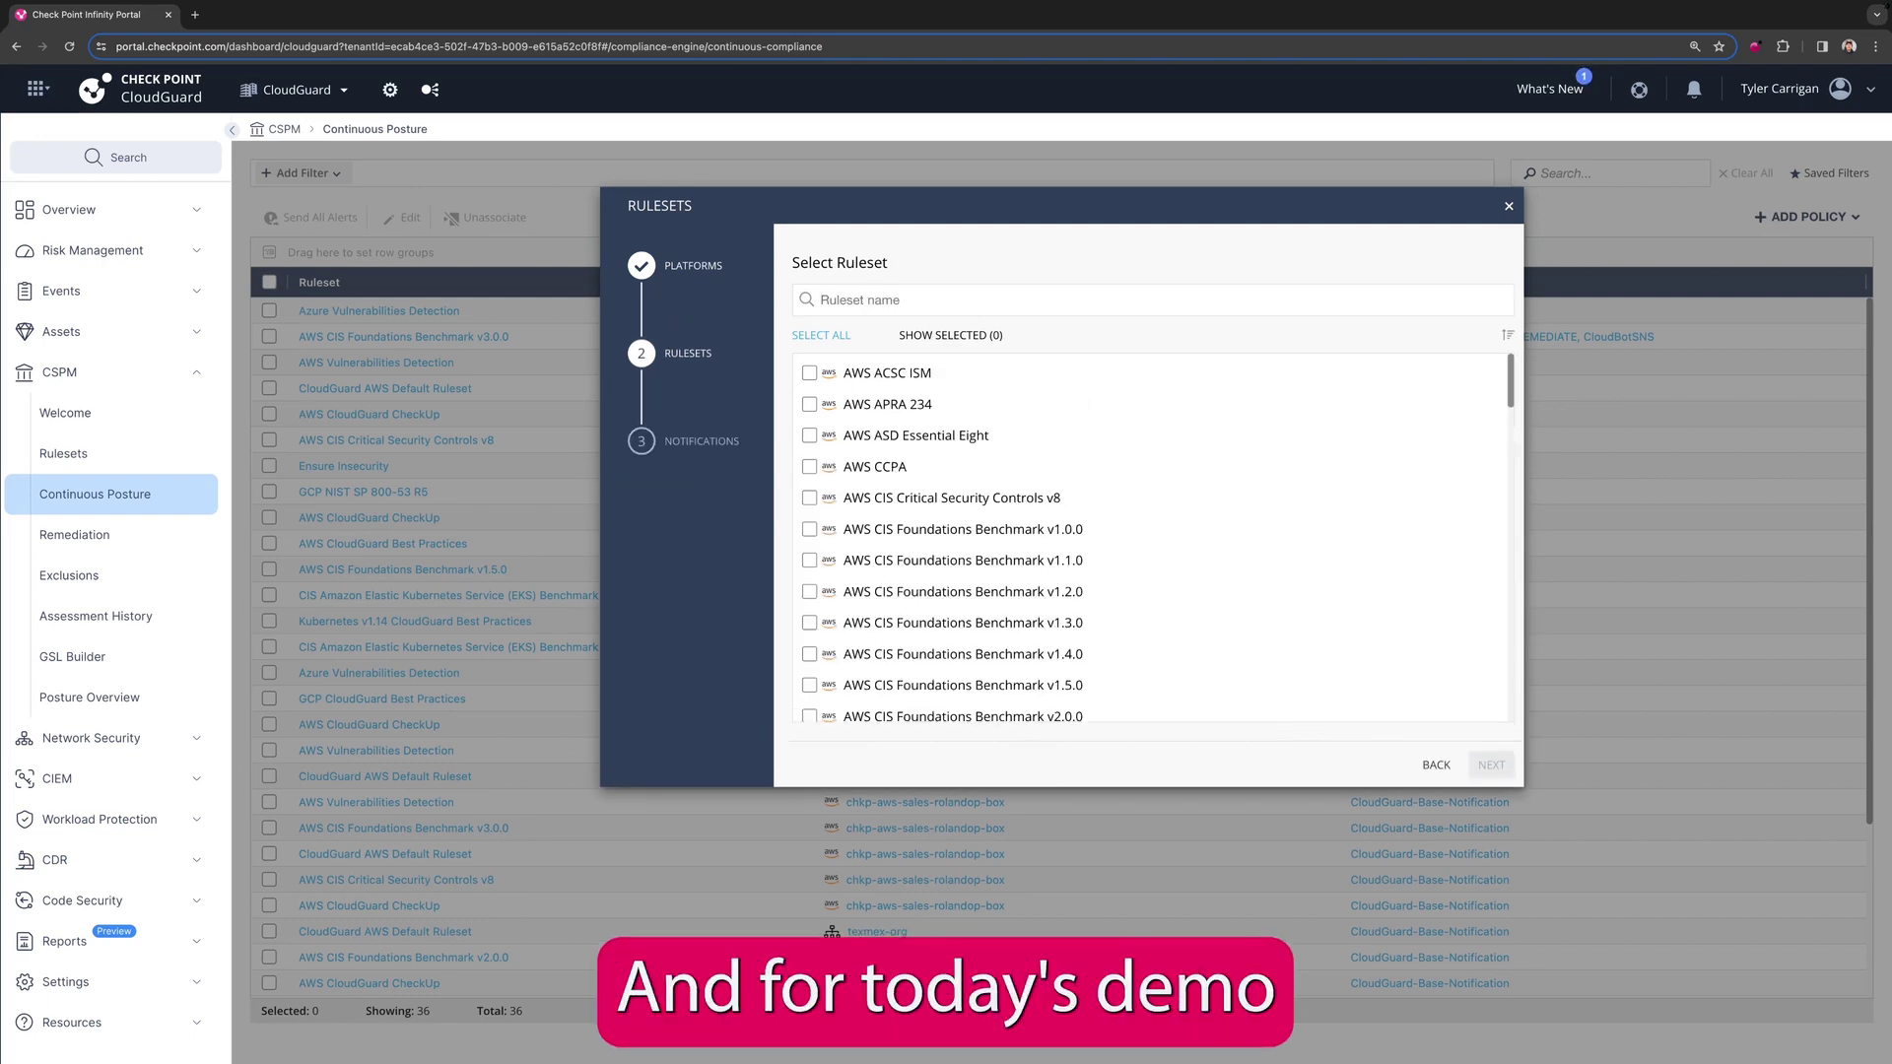
pyautogui.write('NIST')
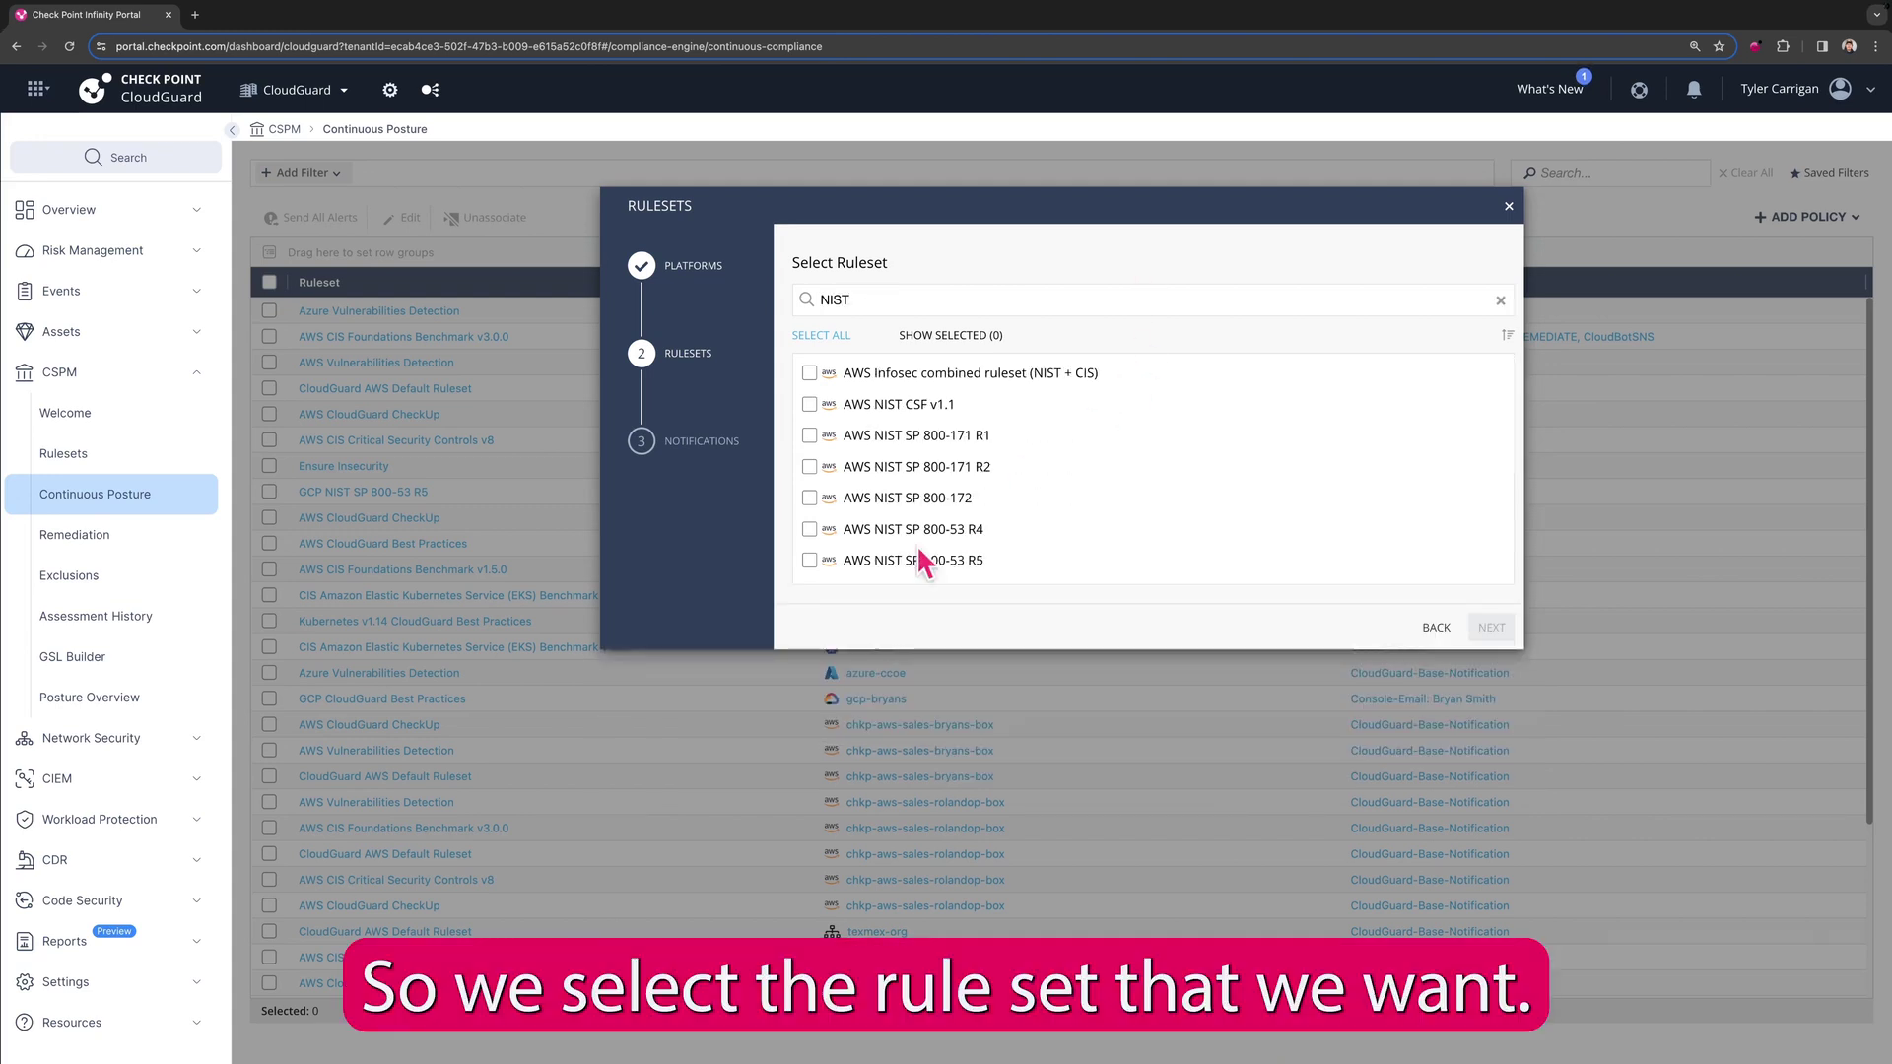
# Step: Select the AWS NIST SP 800-53 R5 ruleset and keep its Latest version
pyautogui.click(871, 564)
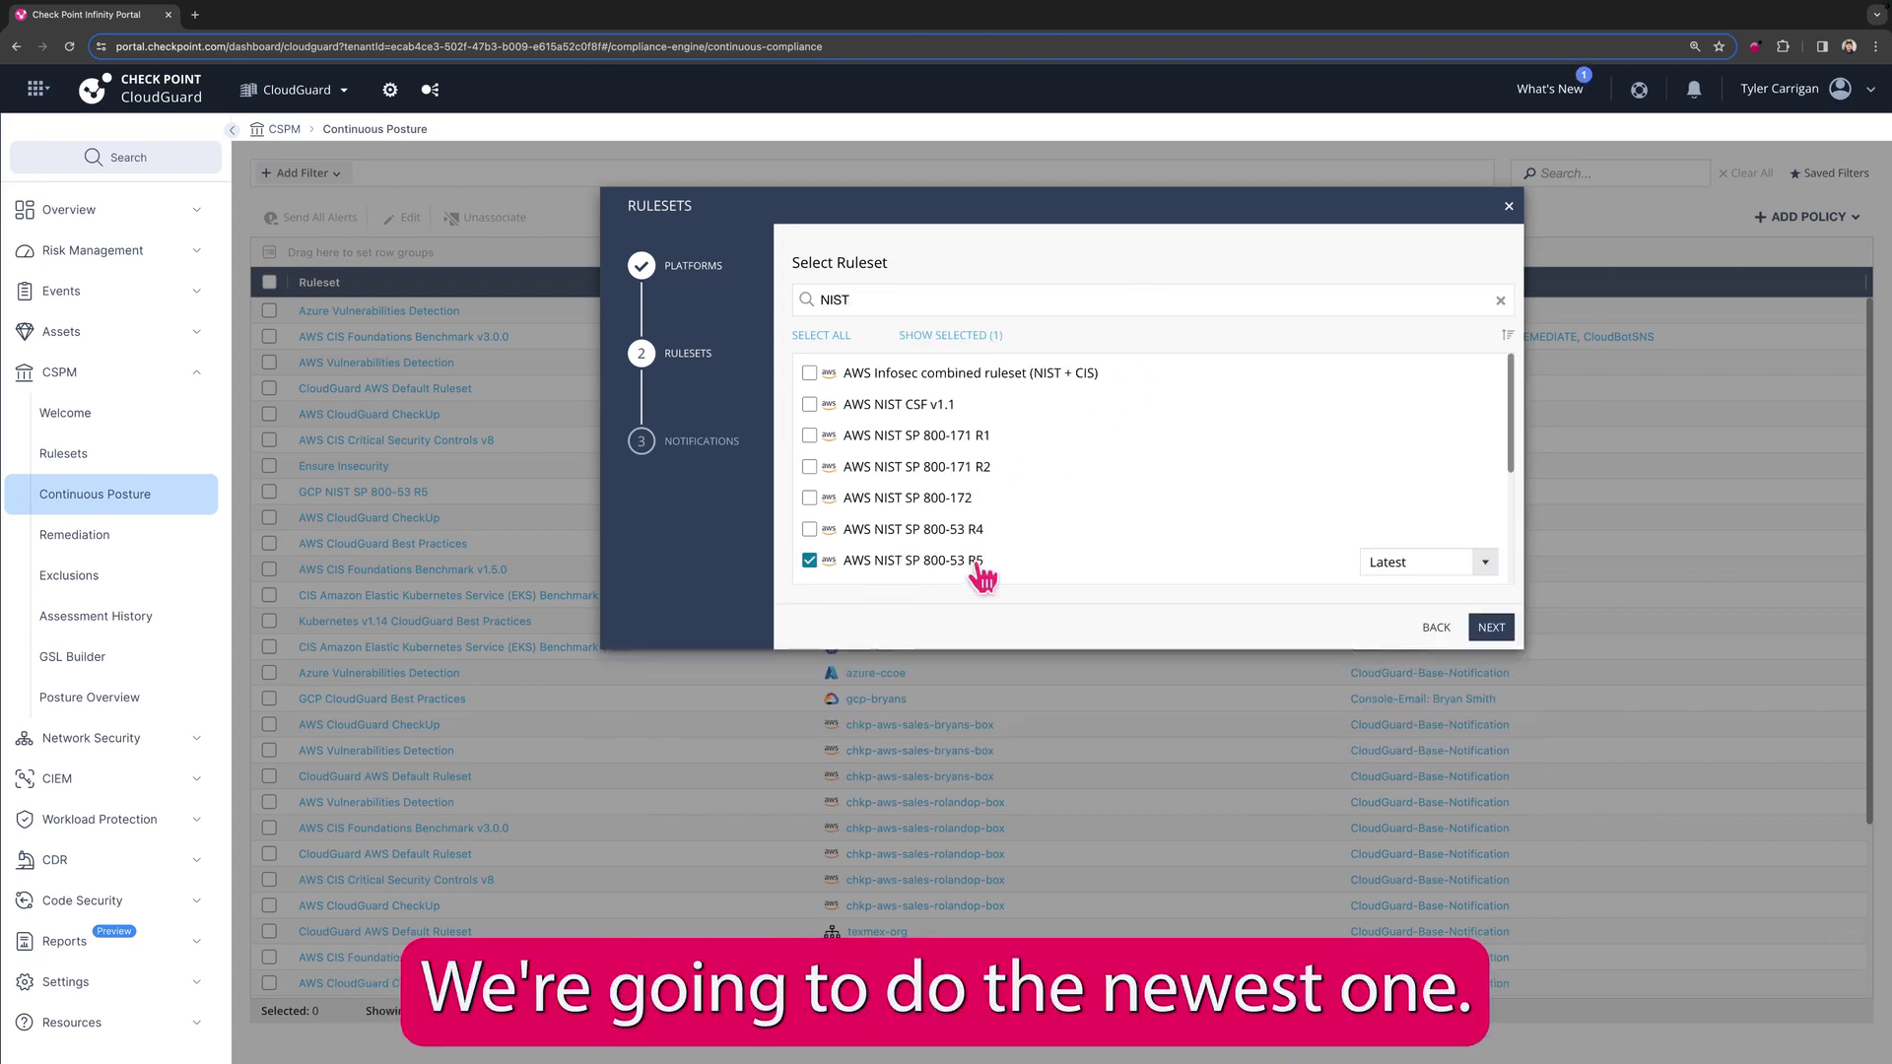
pyautogui.scroll(-1, 1518, 458)
pyautogui.click(1474, 515)
pyautogui.click(1412, 380)
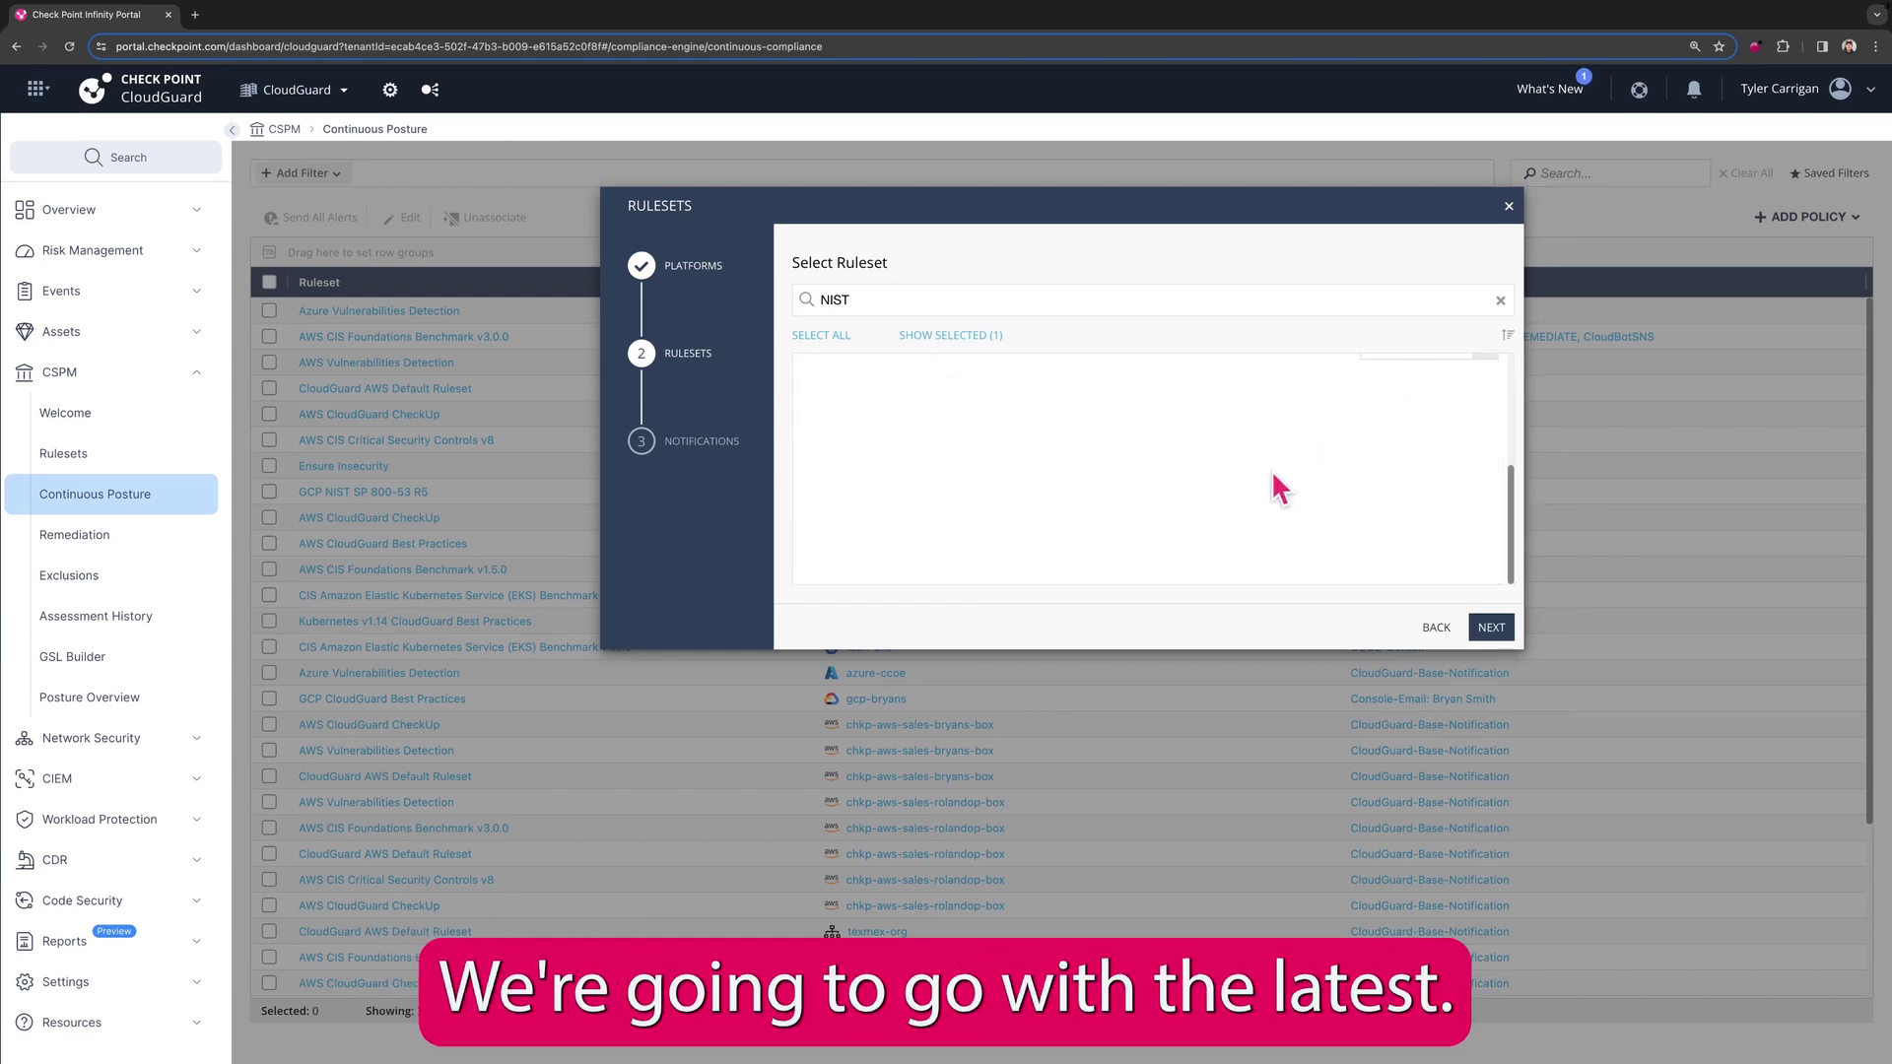
pyautogui.click(1491, 631)
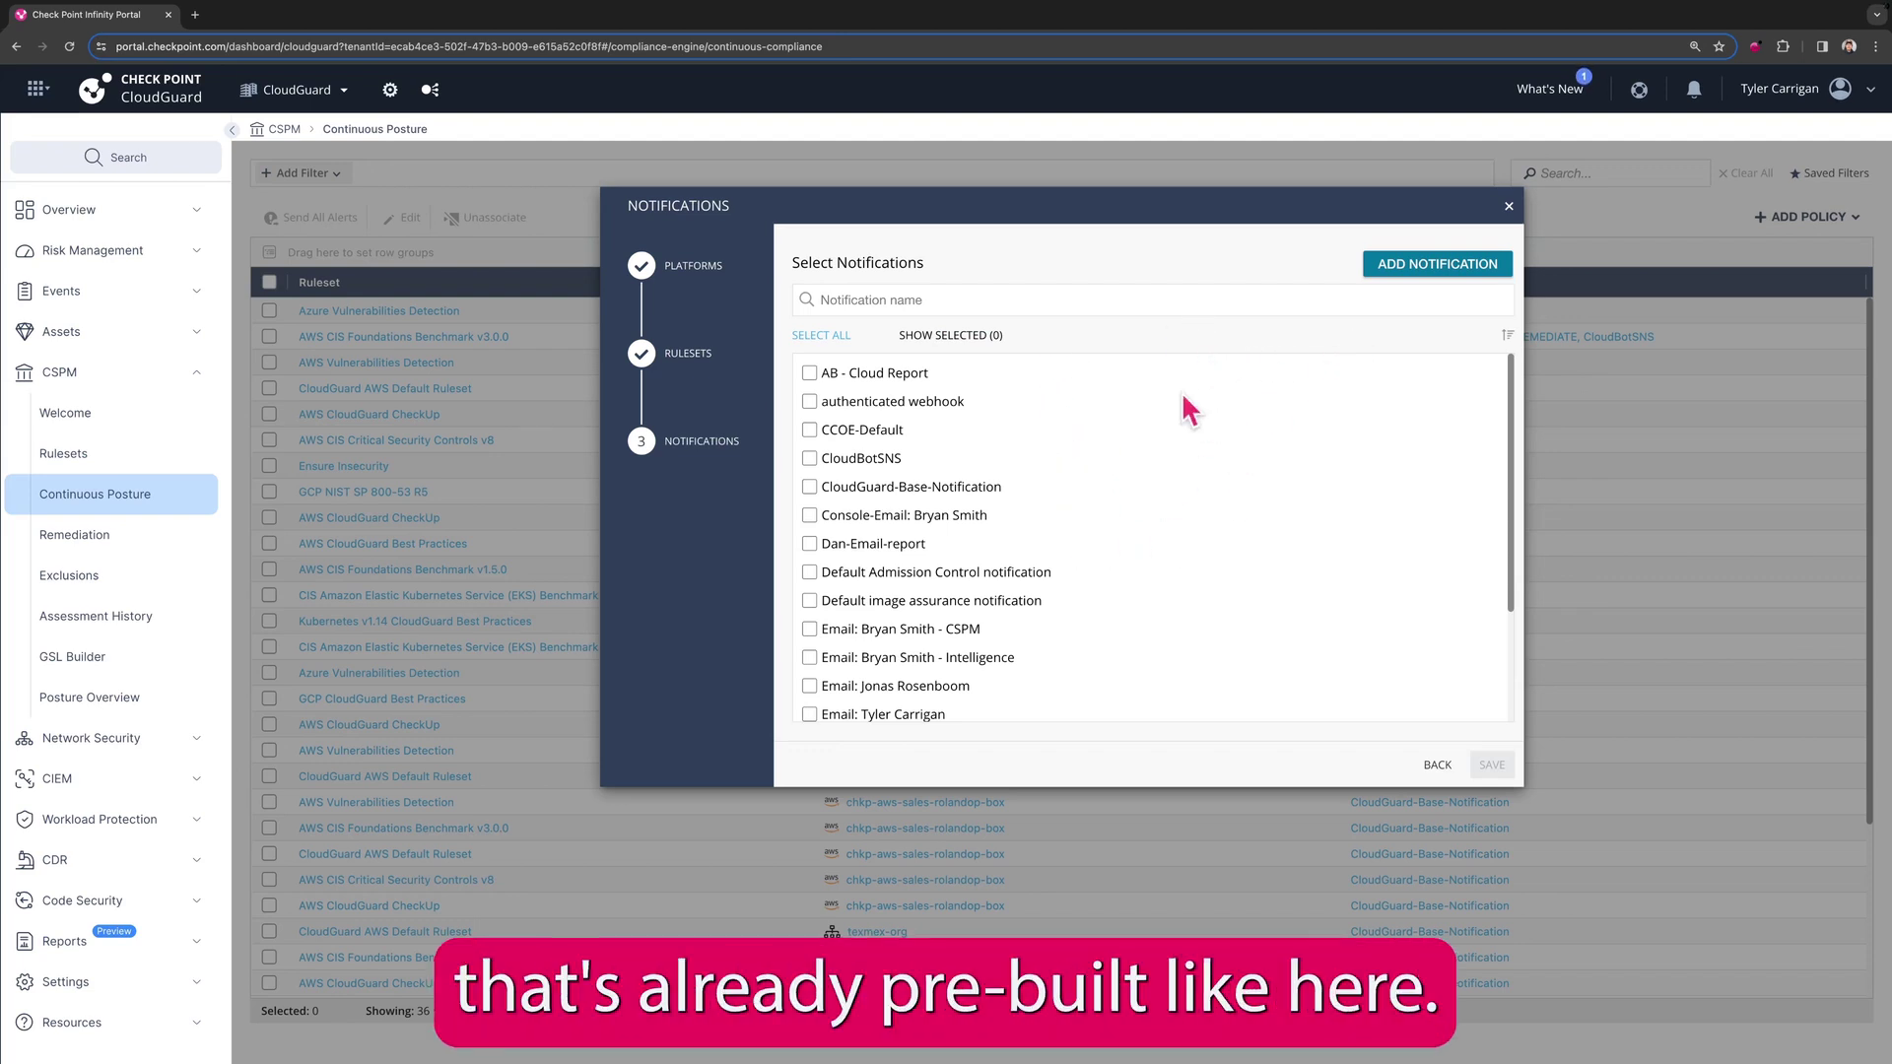
pyautogui.scroll(-1, 985, 640)
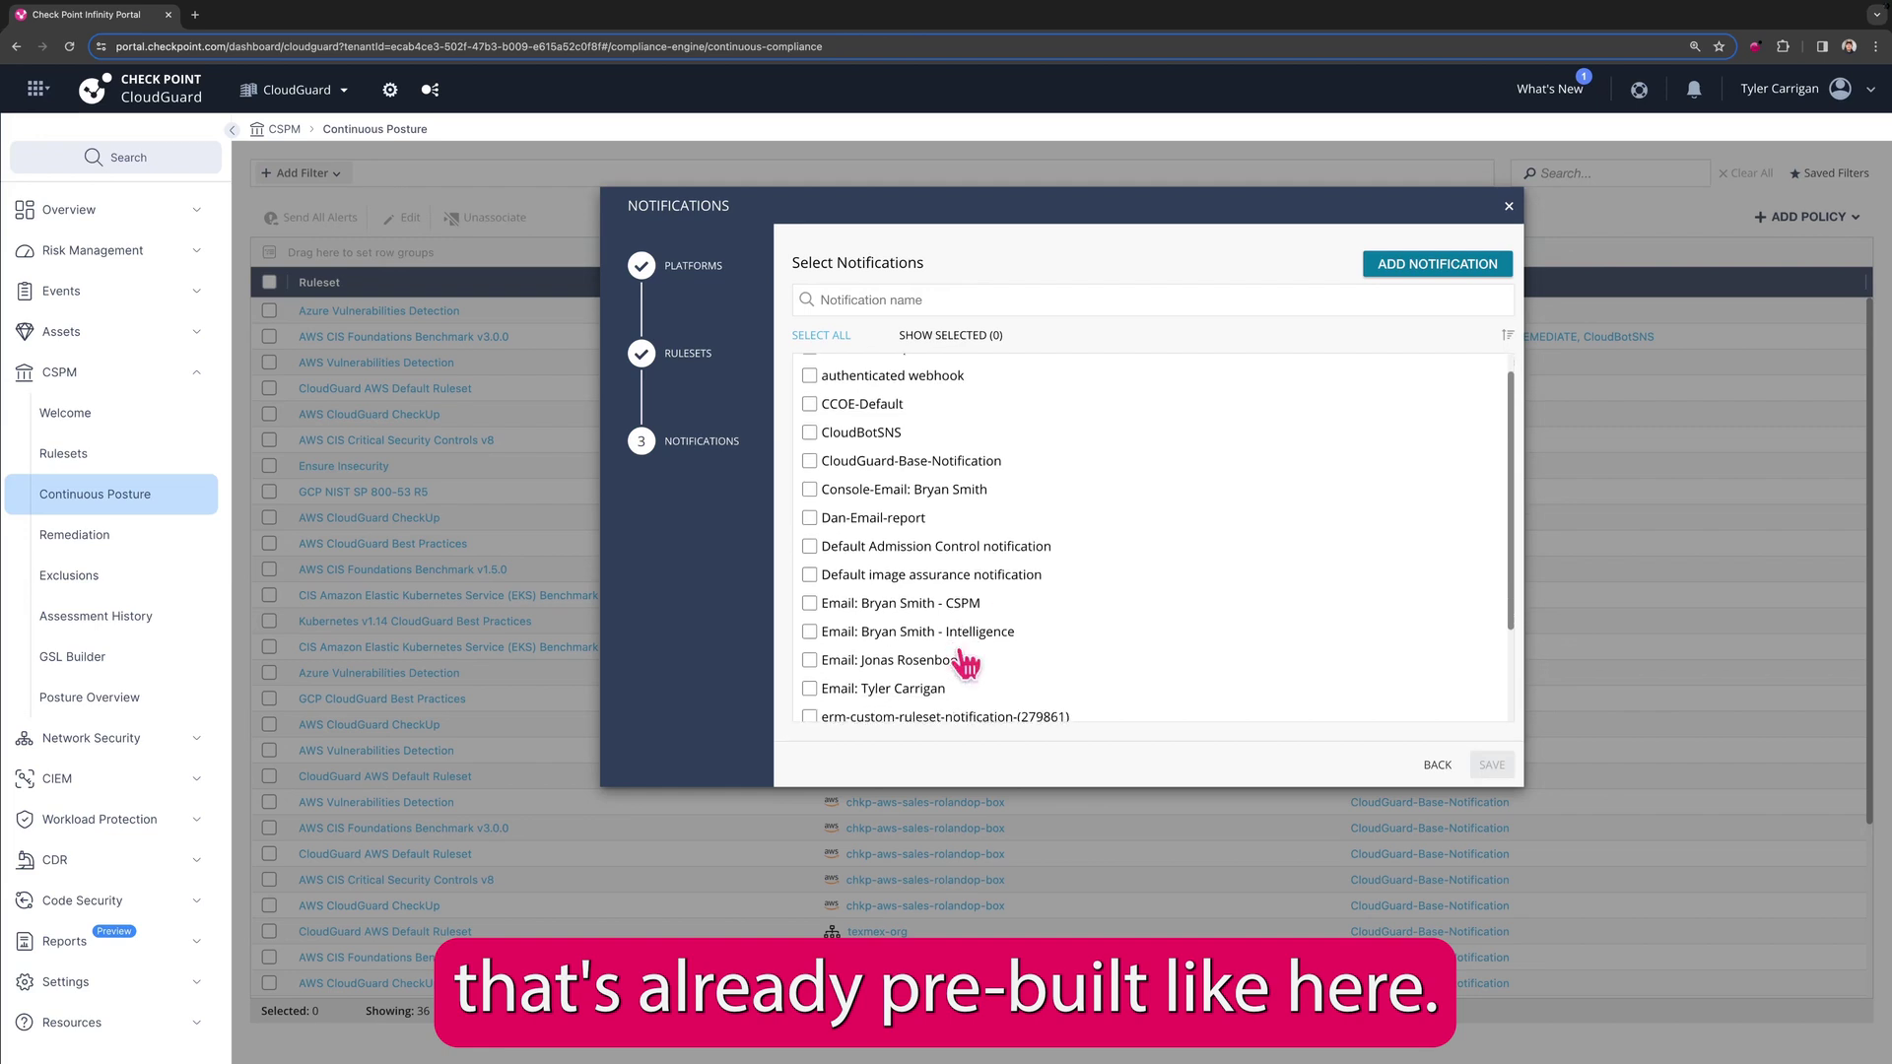
pyautogui.click(810, 688)
pyautogui.click(921, 692)
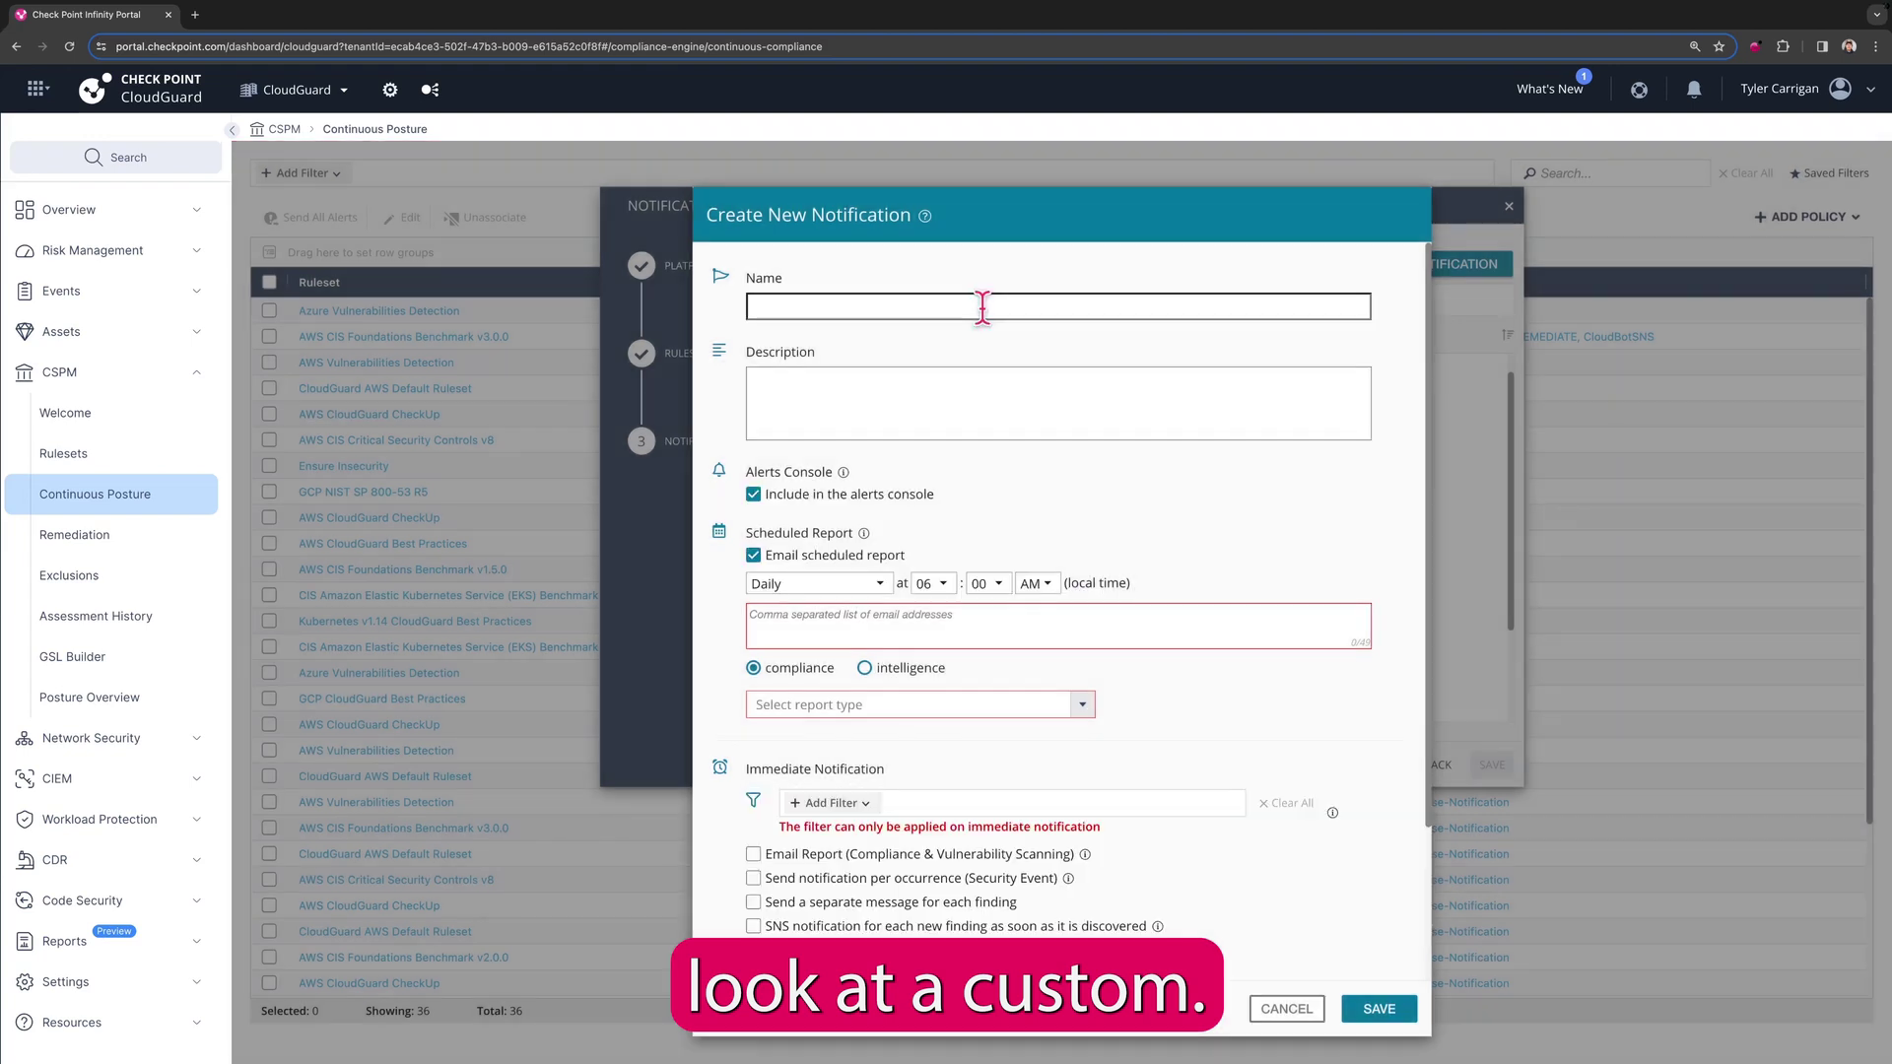
# Step: Name the notification 'Test' with description 'Tell me when something brea'
pyautogui.write('Test')
pyautogui.press('Tab')
pyautogui.write('Tell me when something brea')
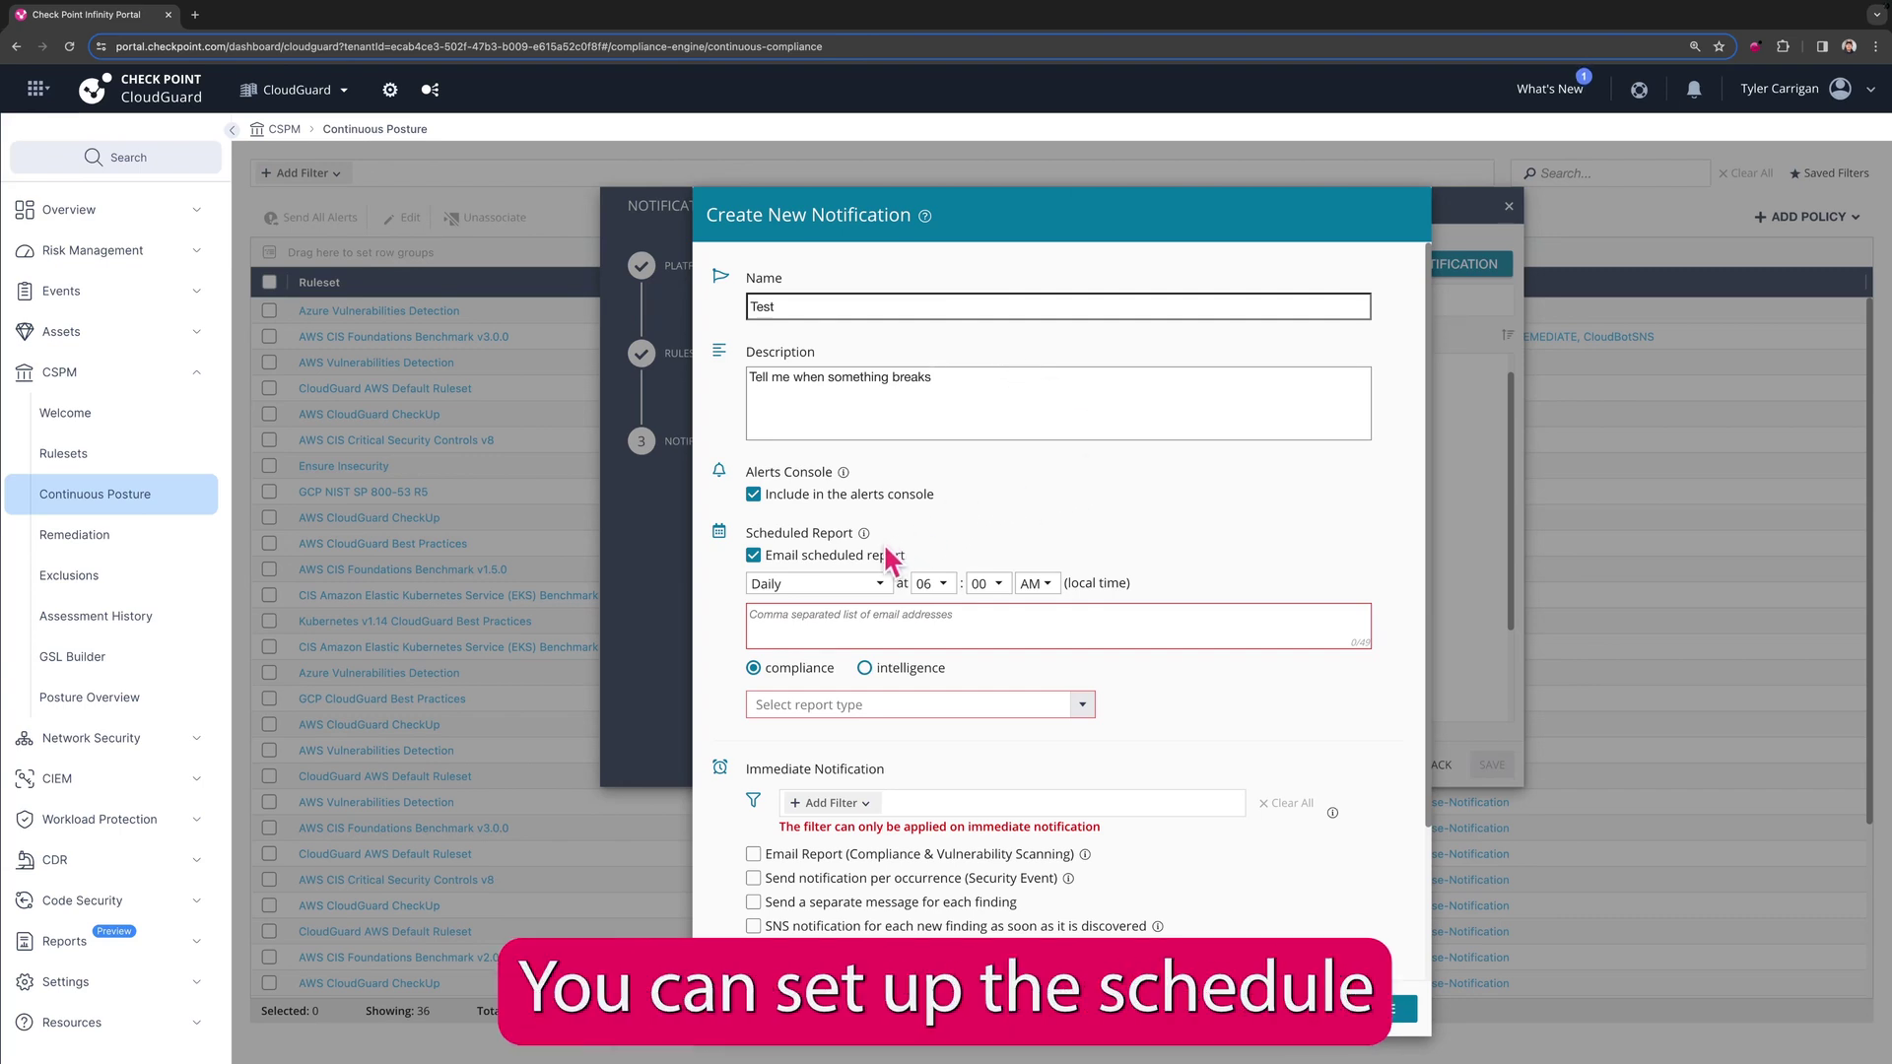
# Step: Try the intelligence scheduled report type, then set it back to compliance
pyautogui.click(882, 625)
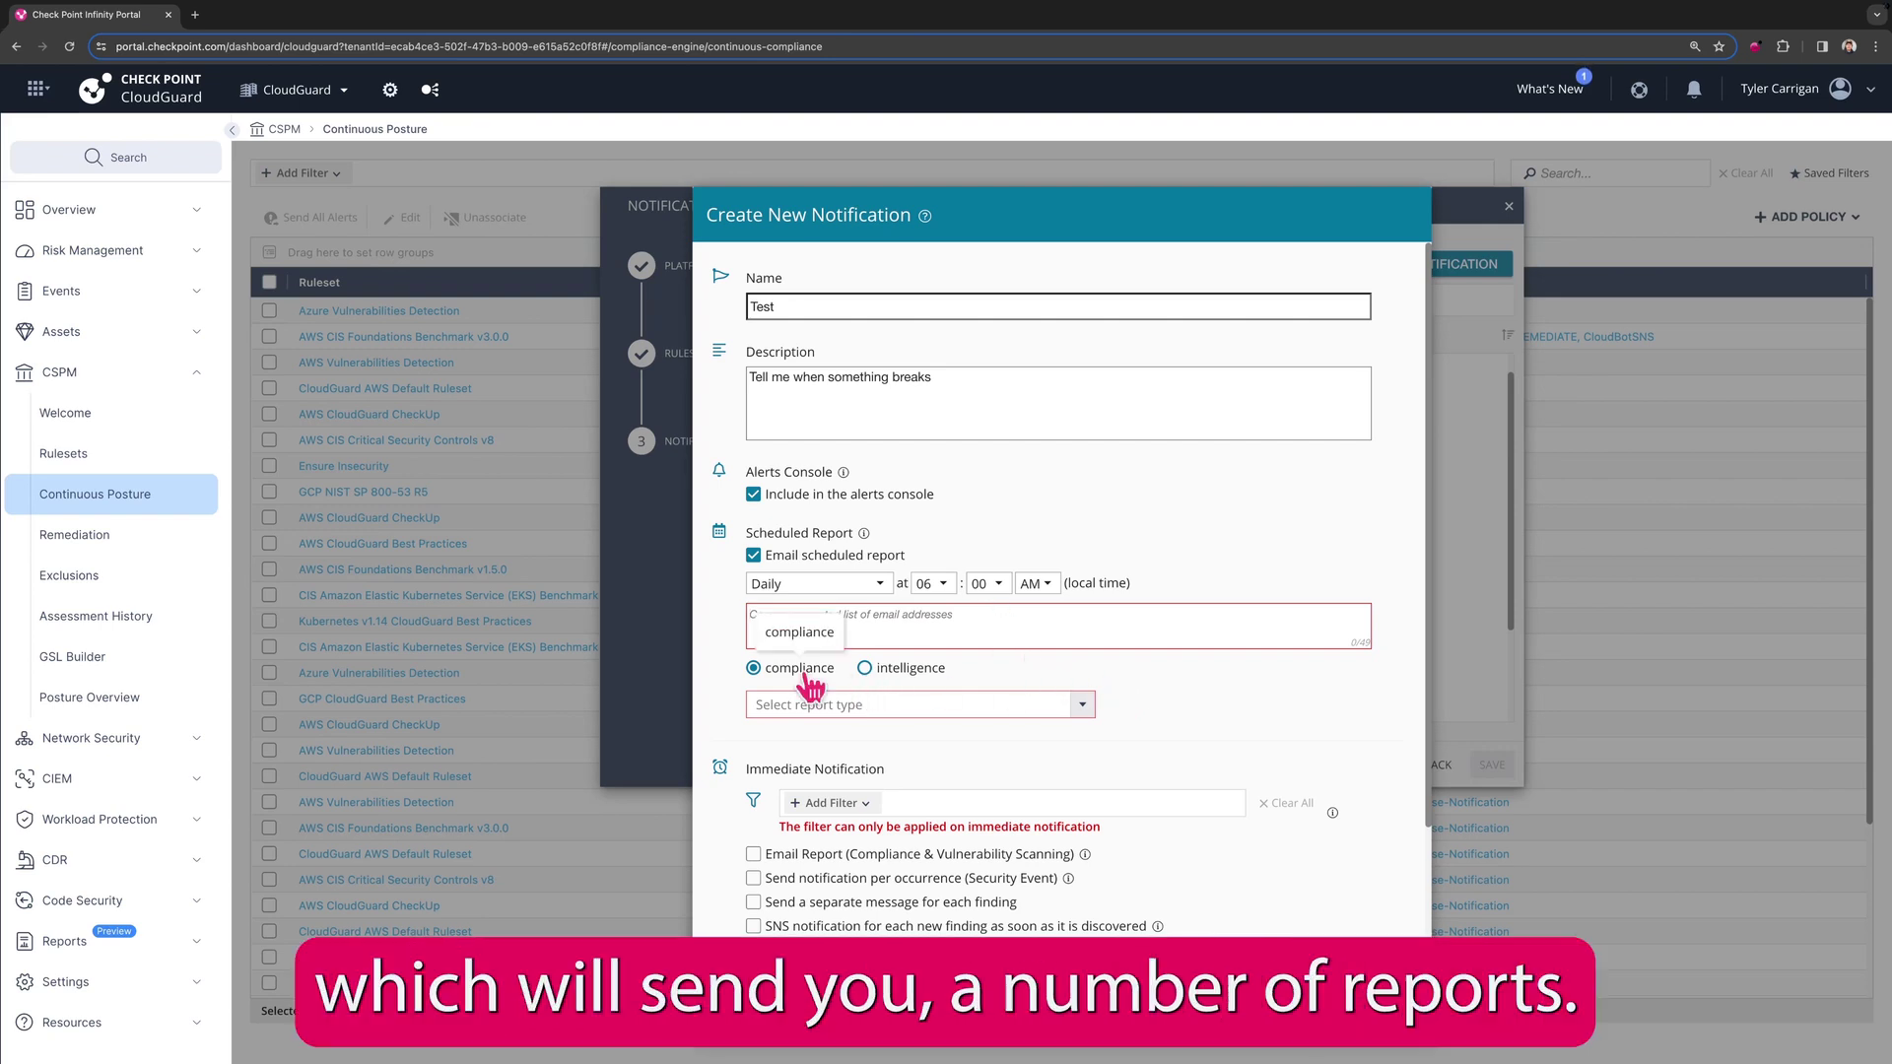
pyautogui.click(1083, 703)
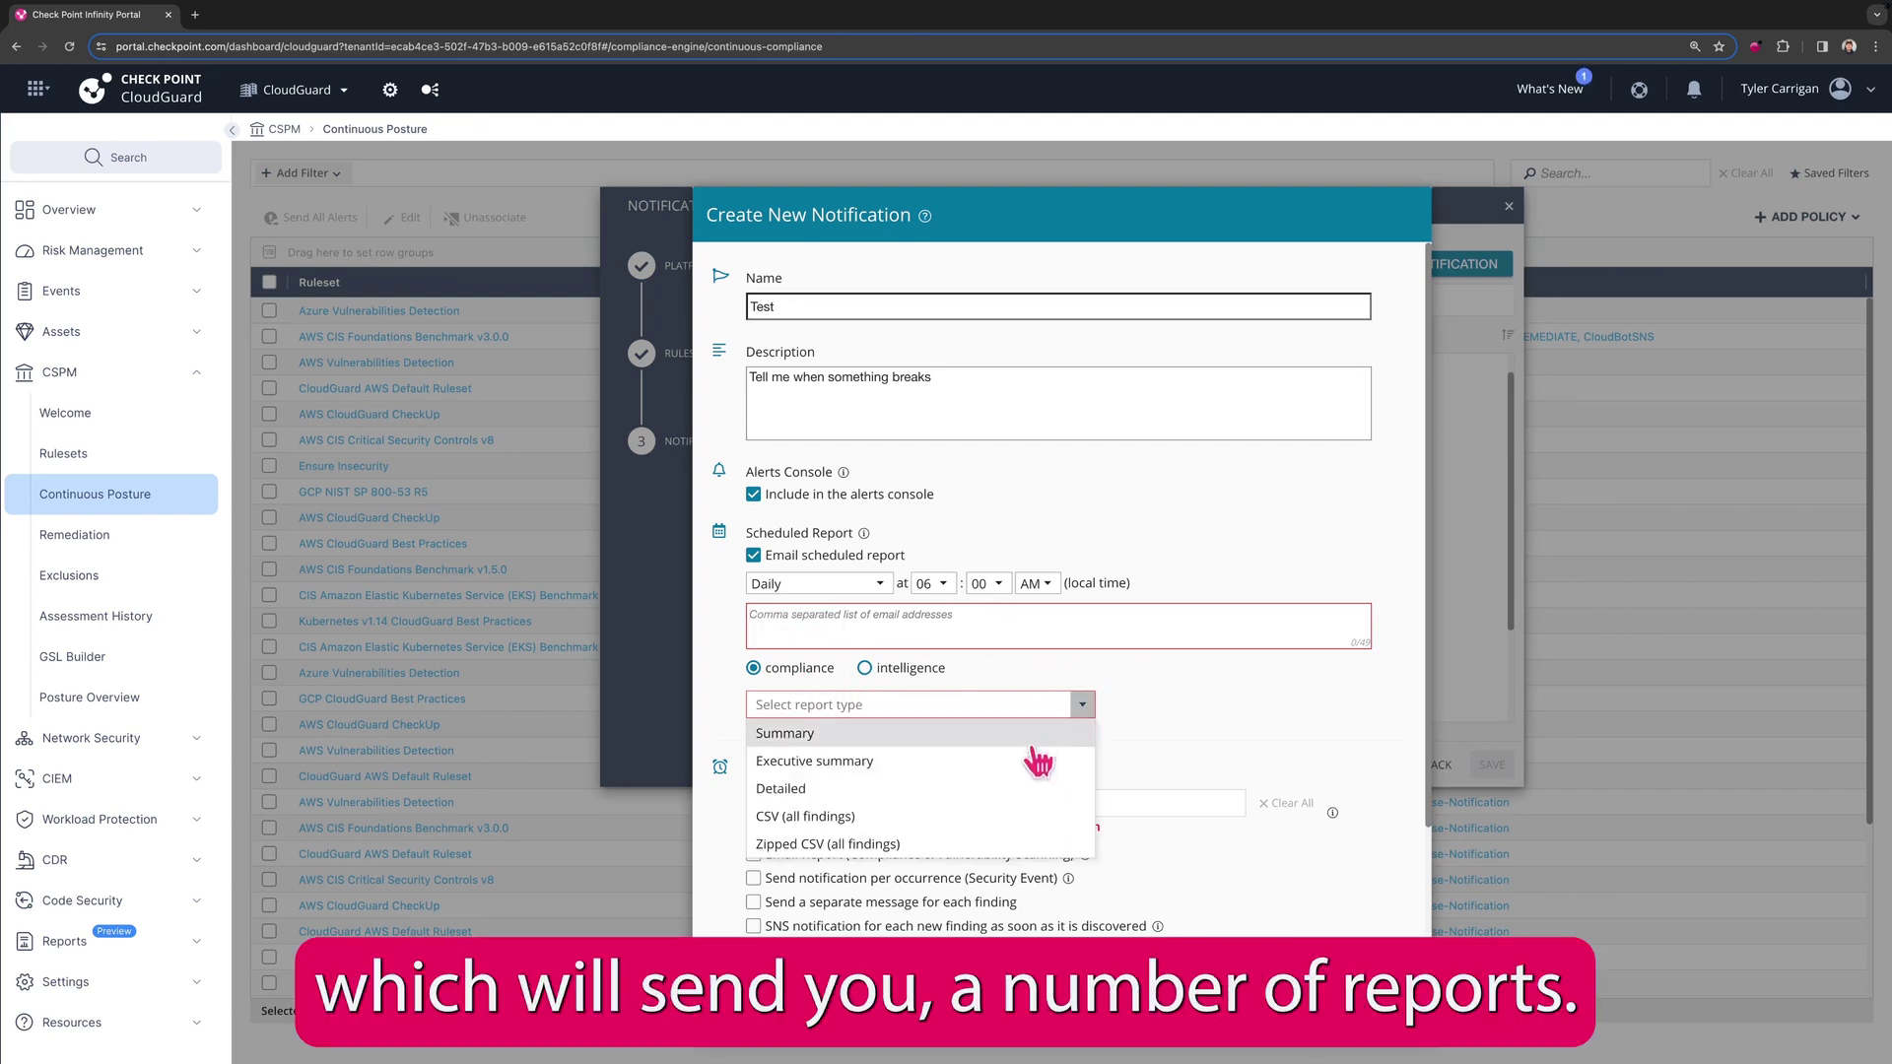
pyautogui.click(915, 672)
pyautogui.click(1083, 704)
pyautogui.click(1082, 703)
pyautogui.click(798, 669)
pyautogui.scroll(-3, 1197, 706)
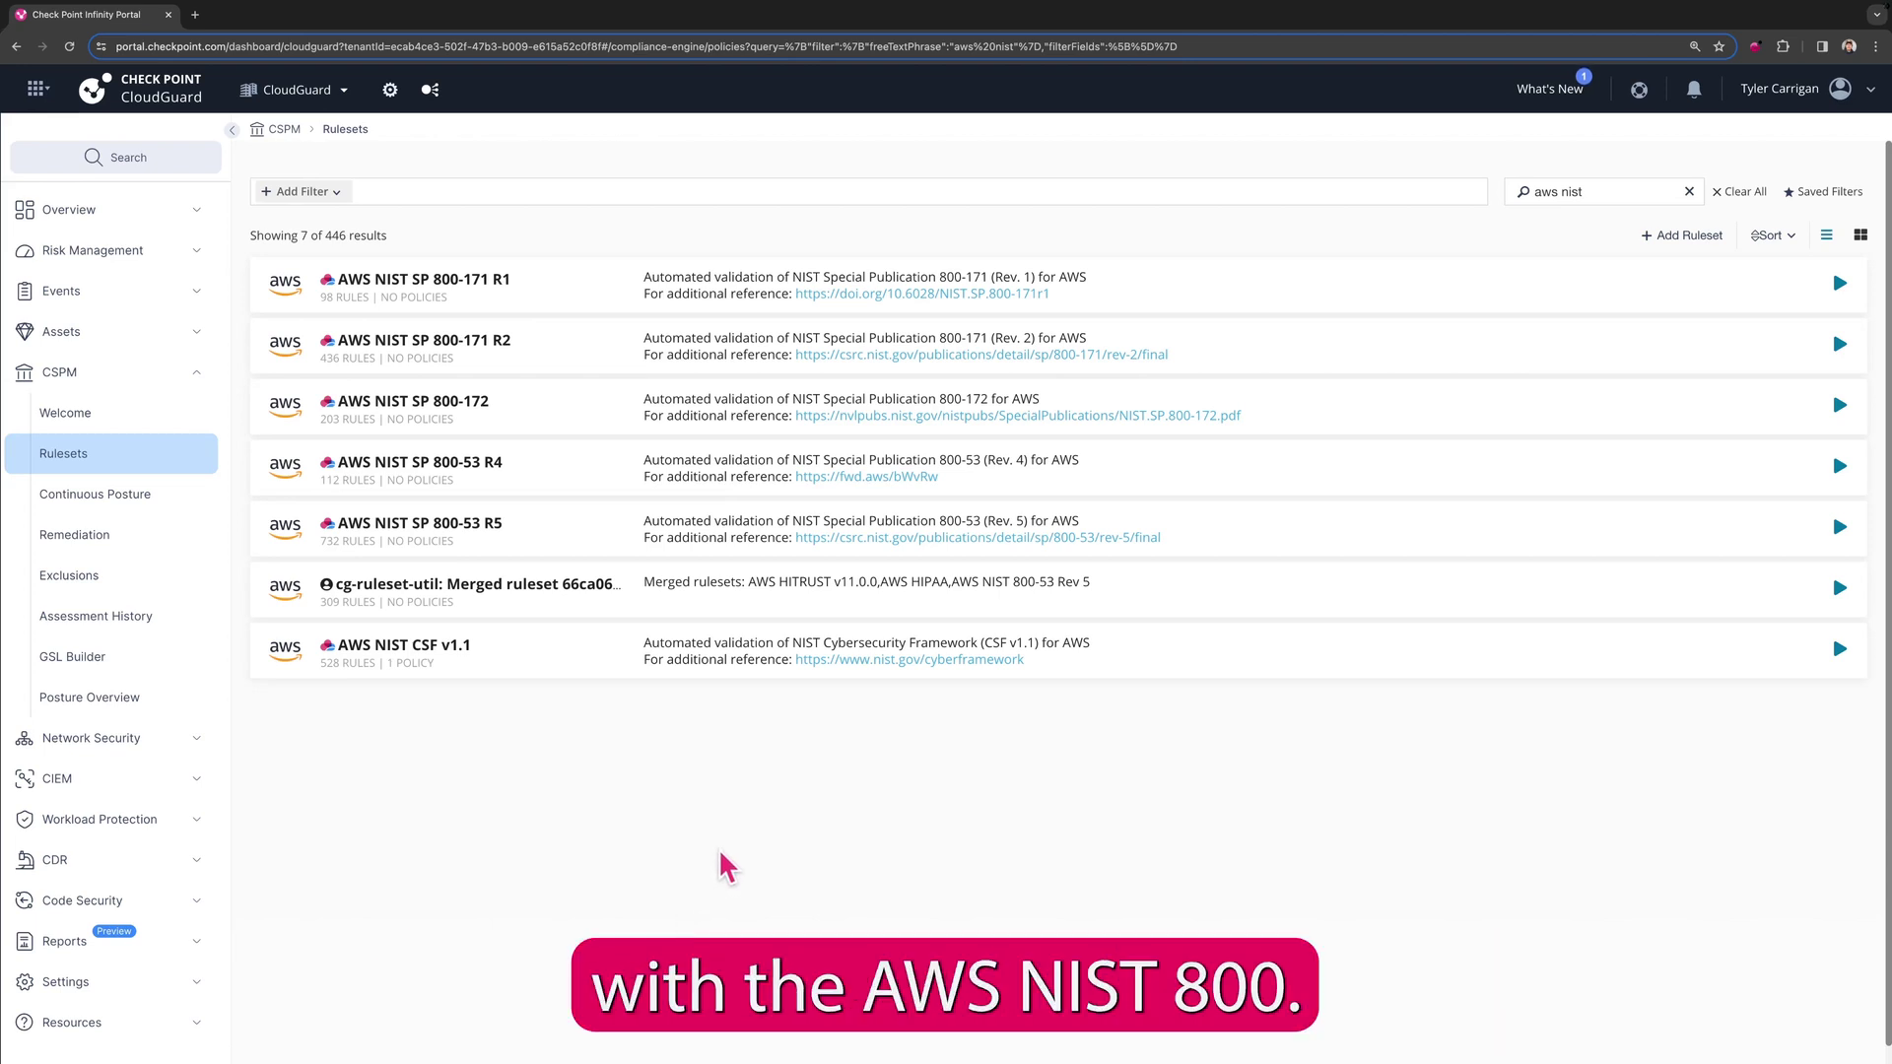
# Step: Open the AWS NIST SP 800-53 R5 ruleset from the filtered Rulesets list
pyautogui.click(1170, 540)
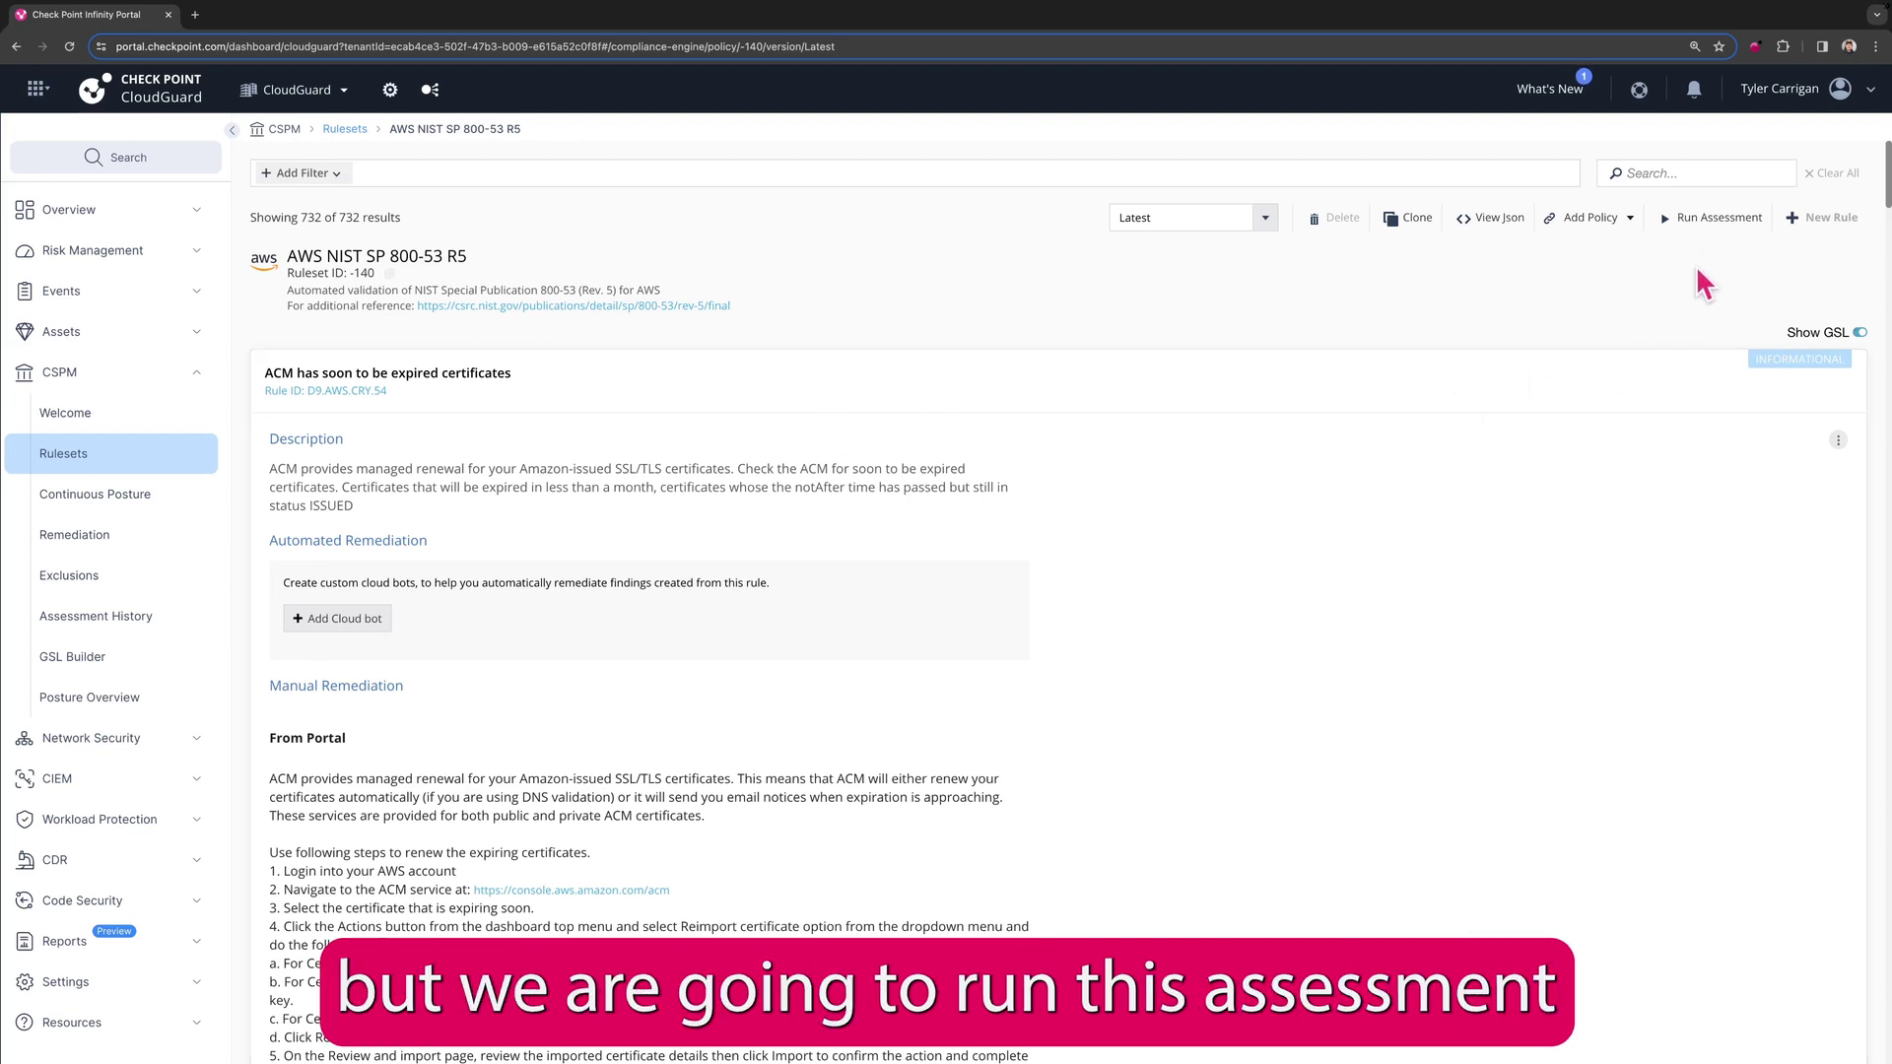
# Step: Run an assessment of this ruleset against the sales AWS environment
pyautogui.click(1712, 217)
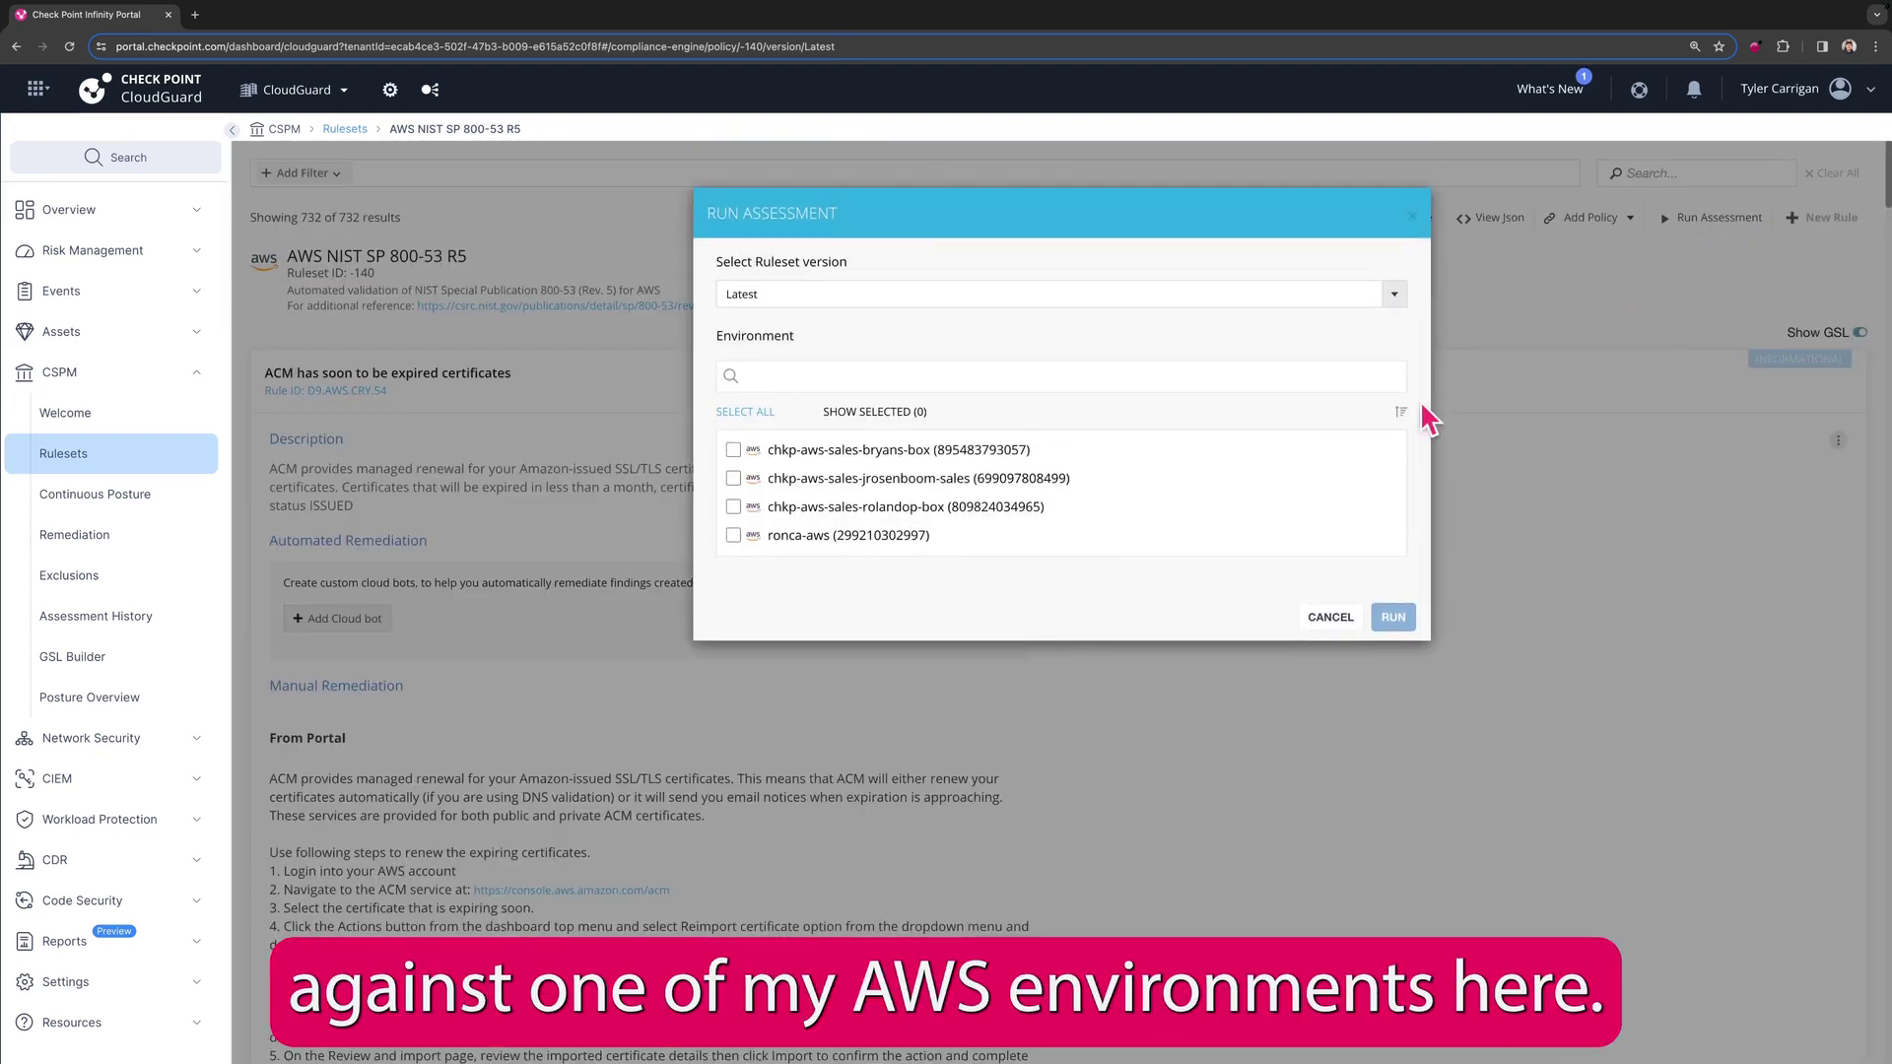
pyautogui.click(935, 490)
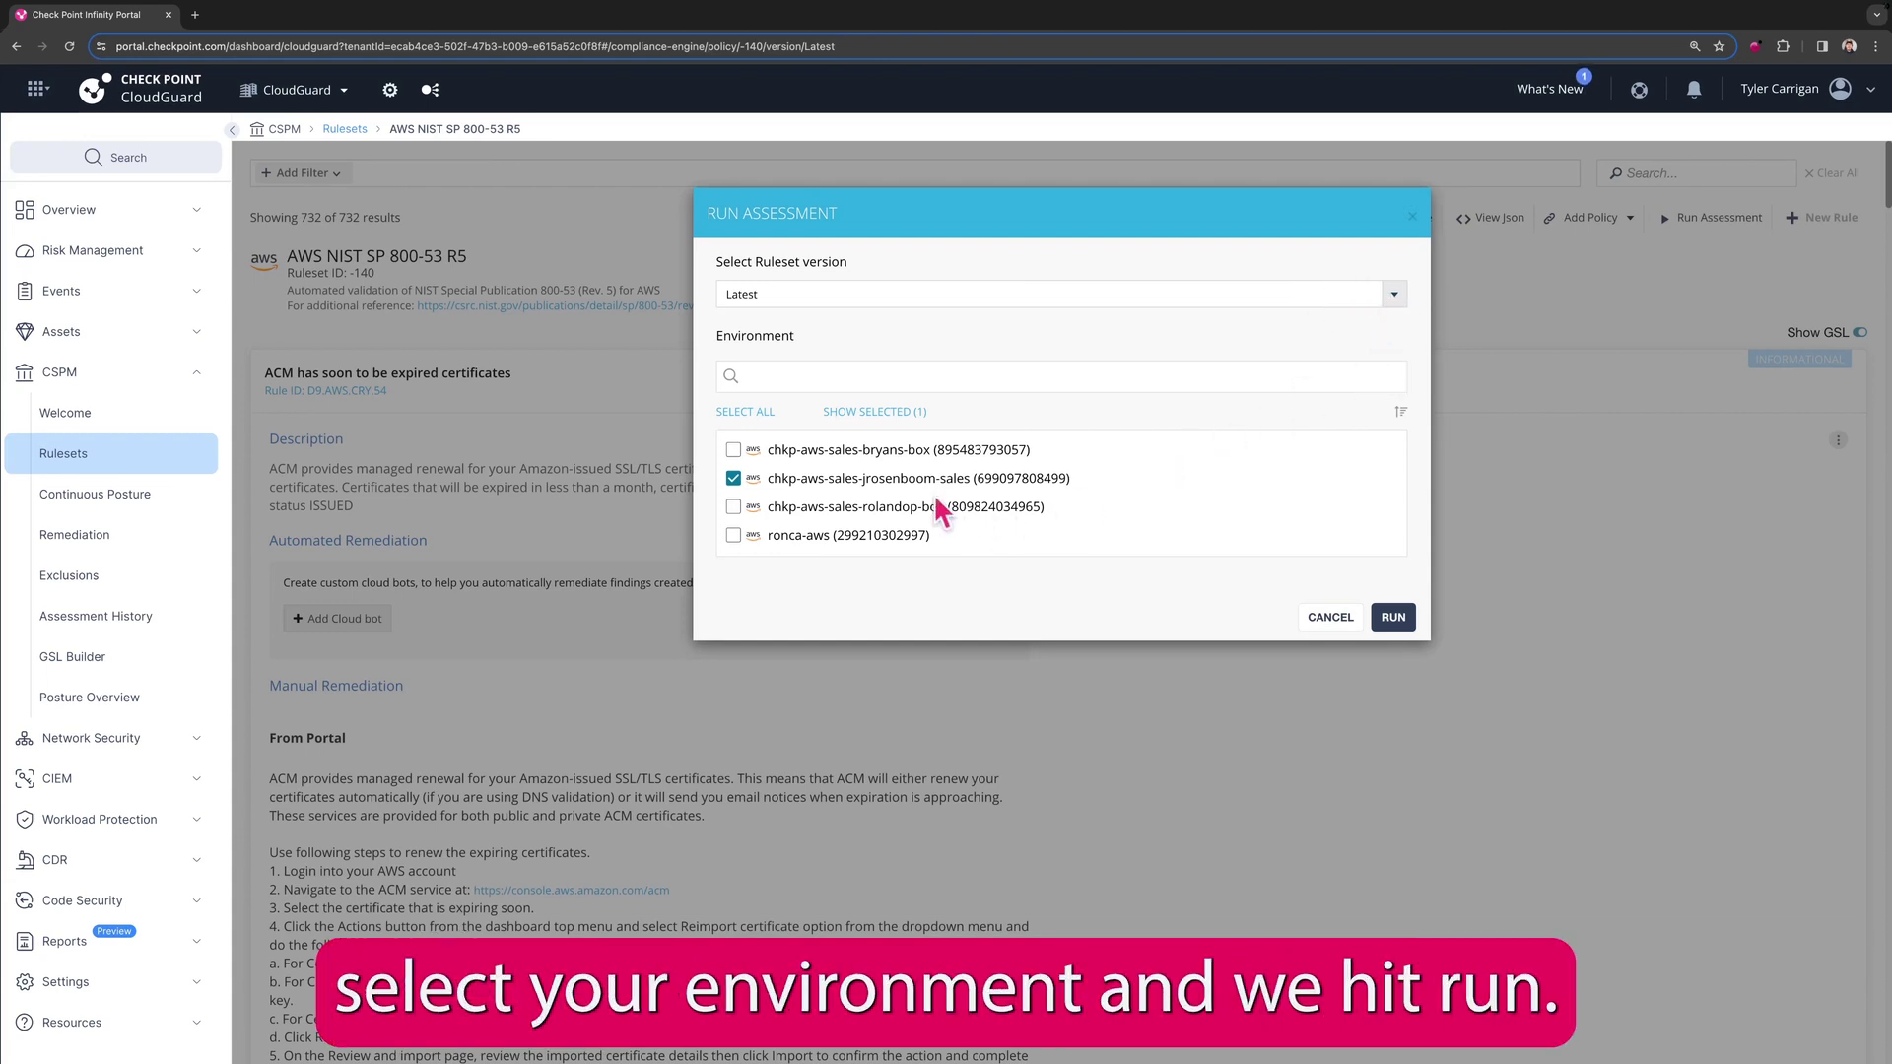
pyautogui.click(1394, 618)
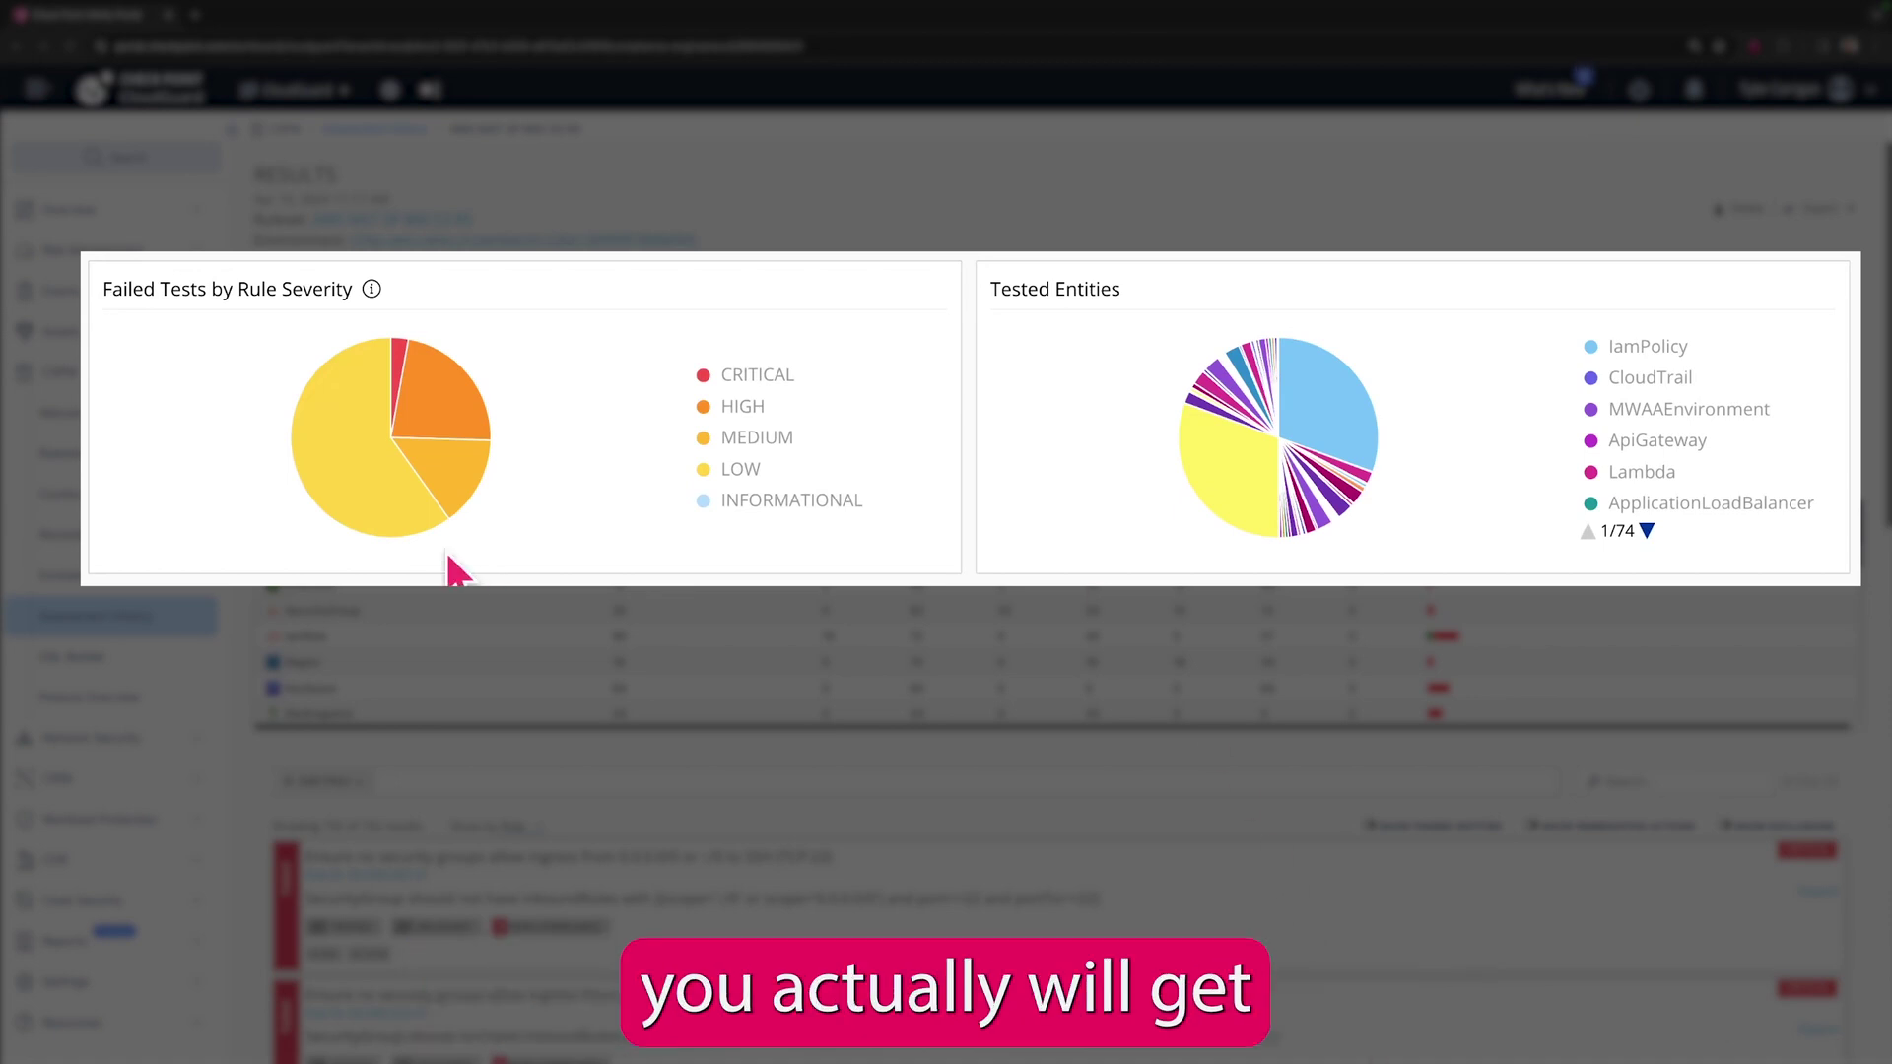
# Step: Inspect the result charts and toggle Show Exclusions on, then off again
pyautogui.moveTo(367, 471)
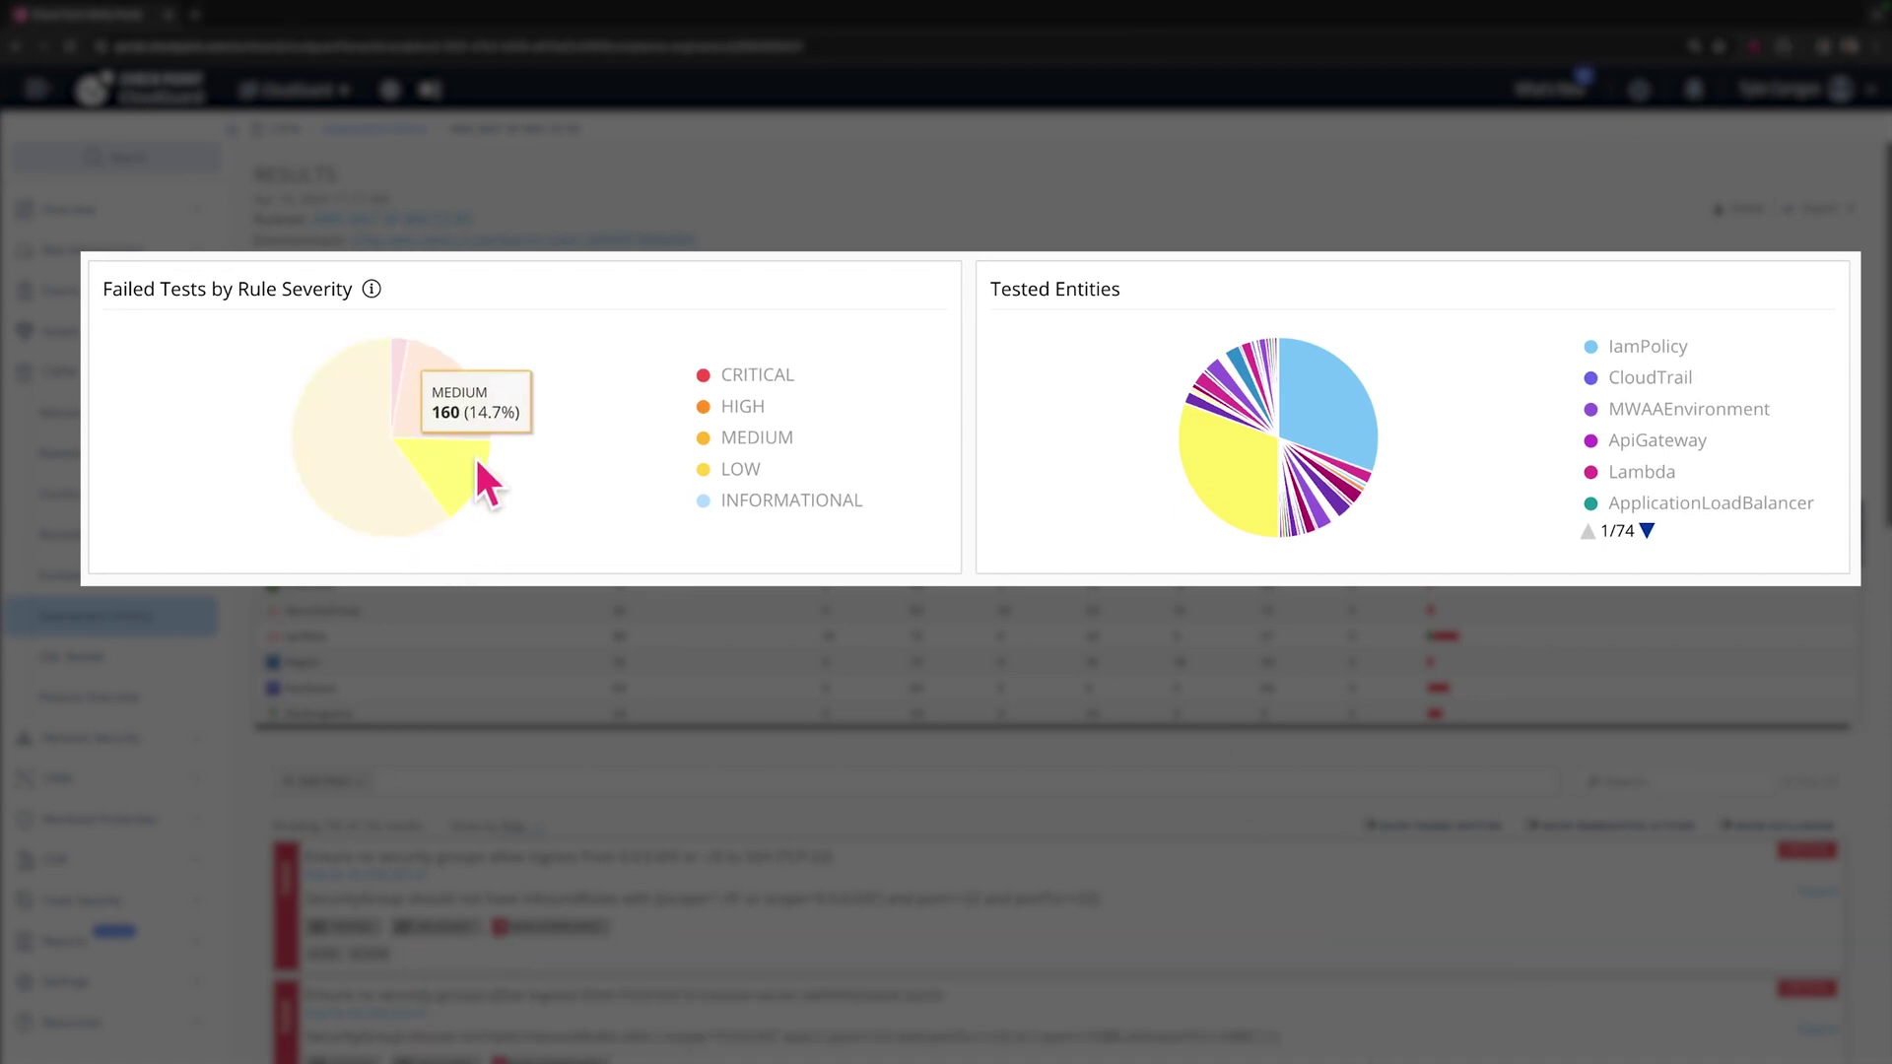
pyautogui.moveTo(1360, 422)
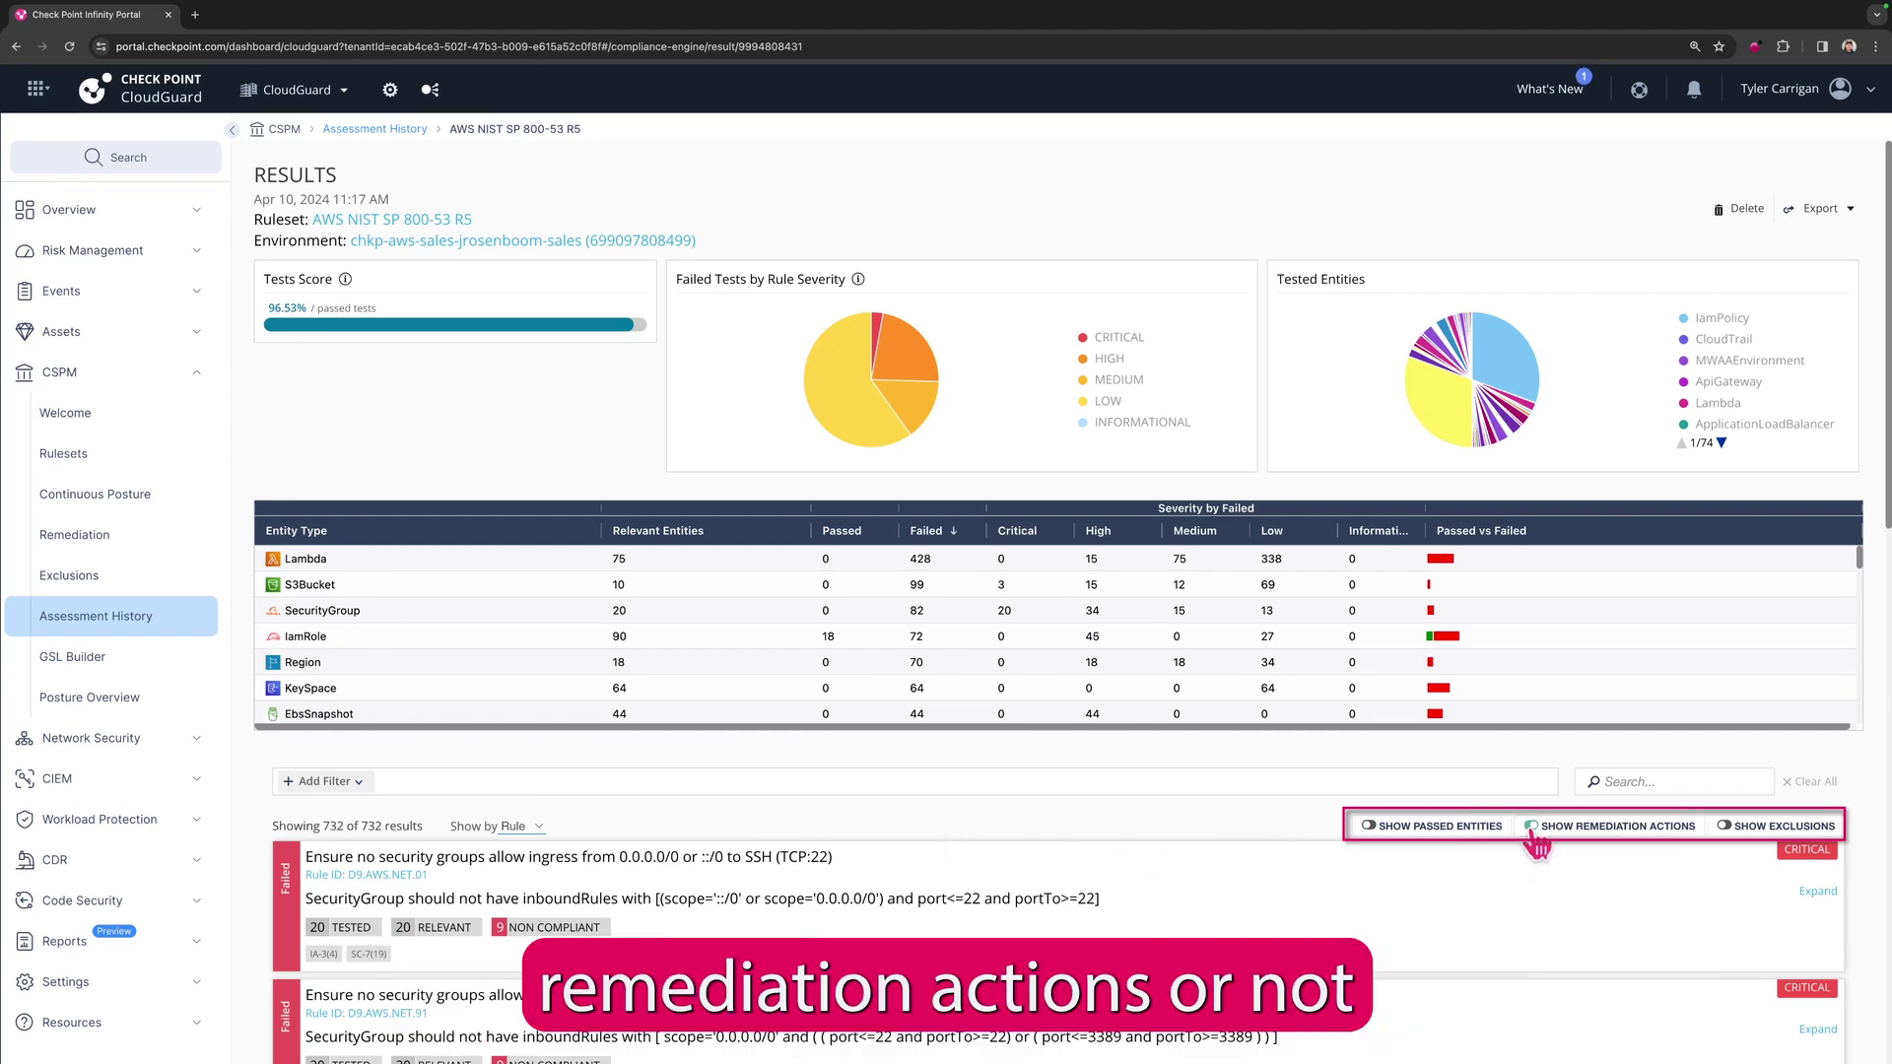
pyautogui.click(1725, 827)
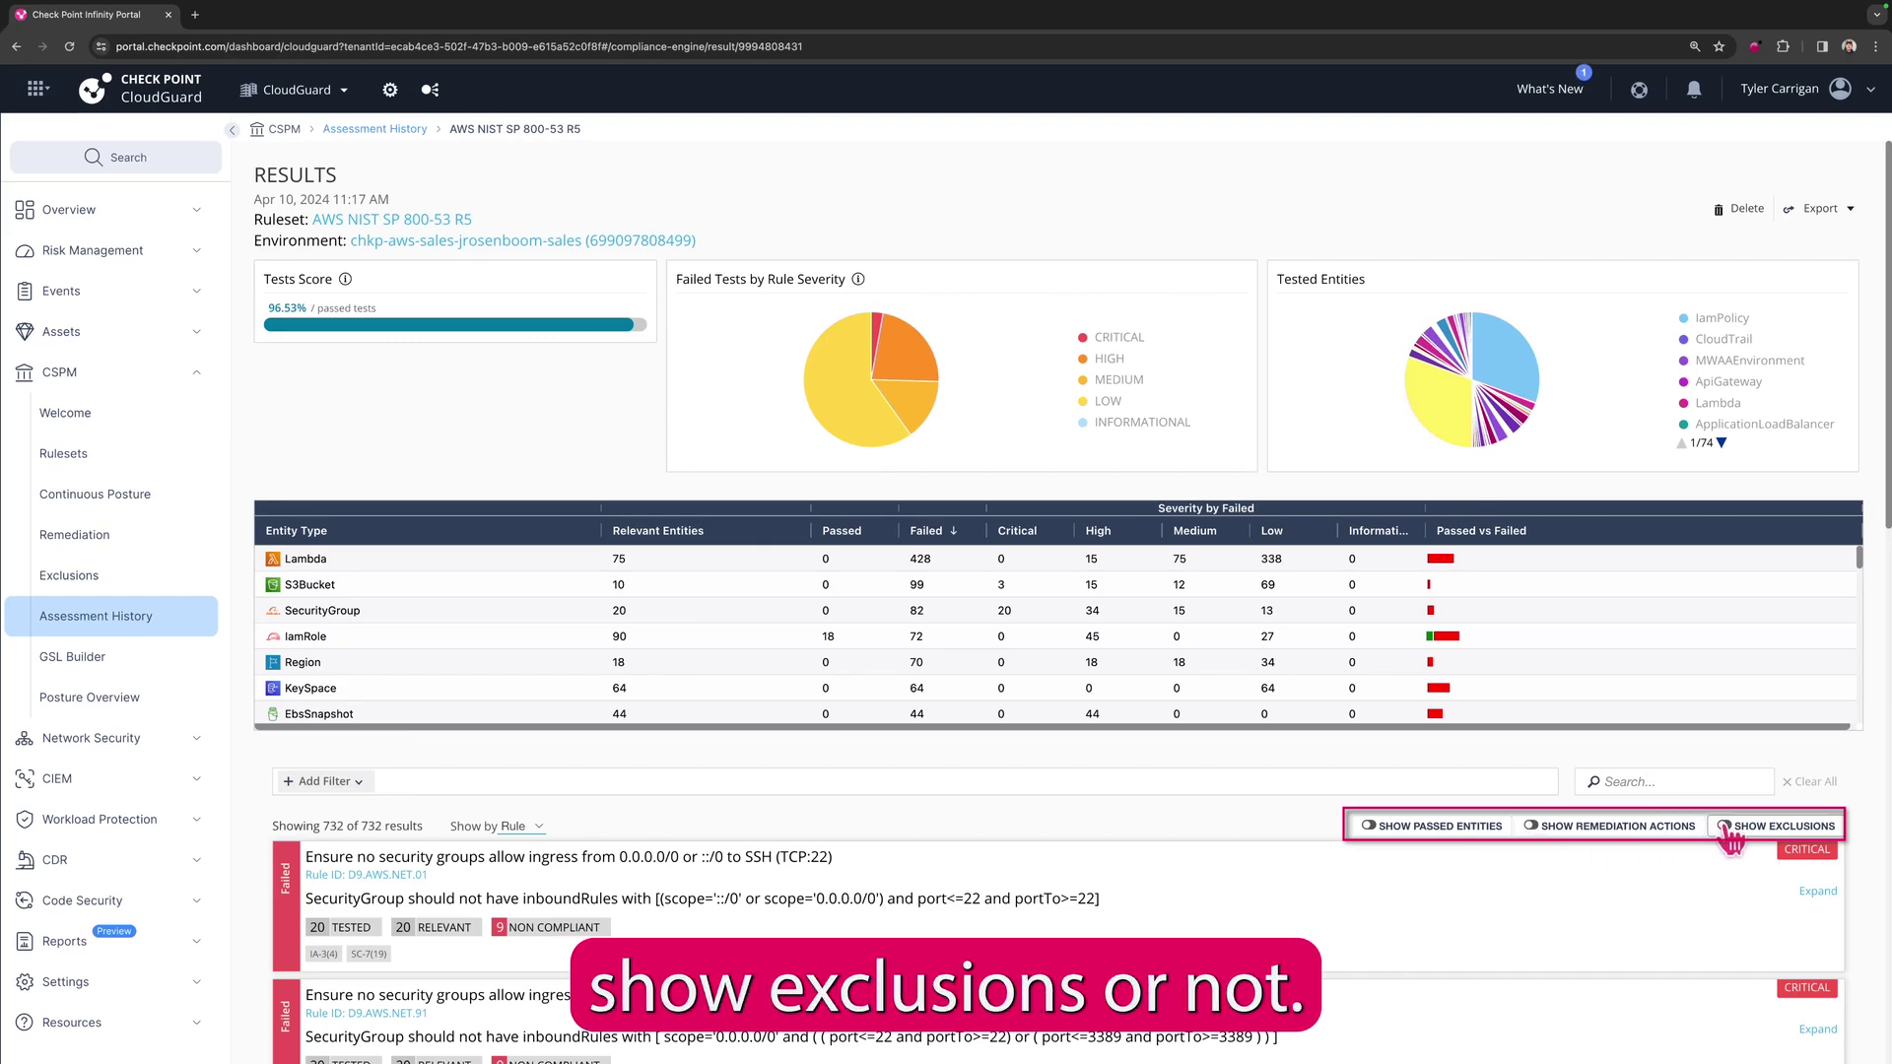
pyautogui.click(1726, 830)
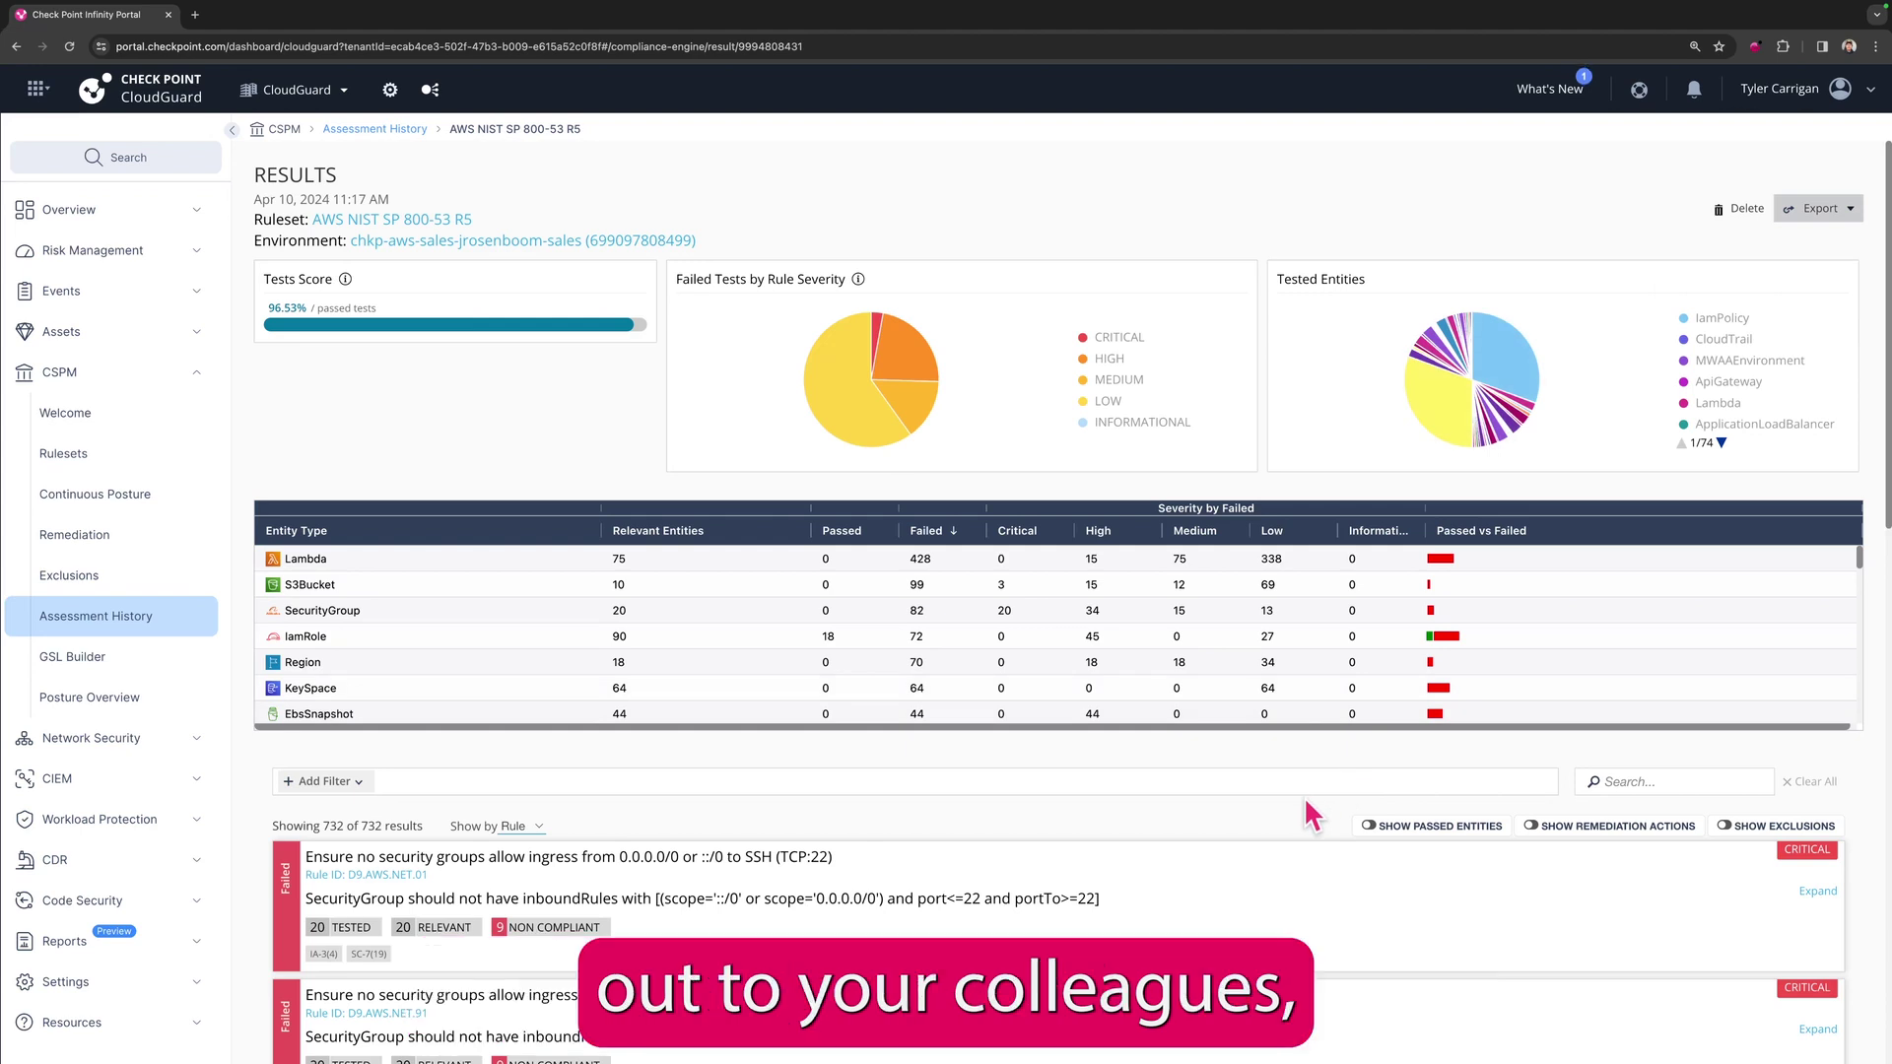
pyautogui.click(1853, 210)
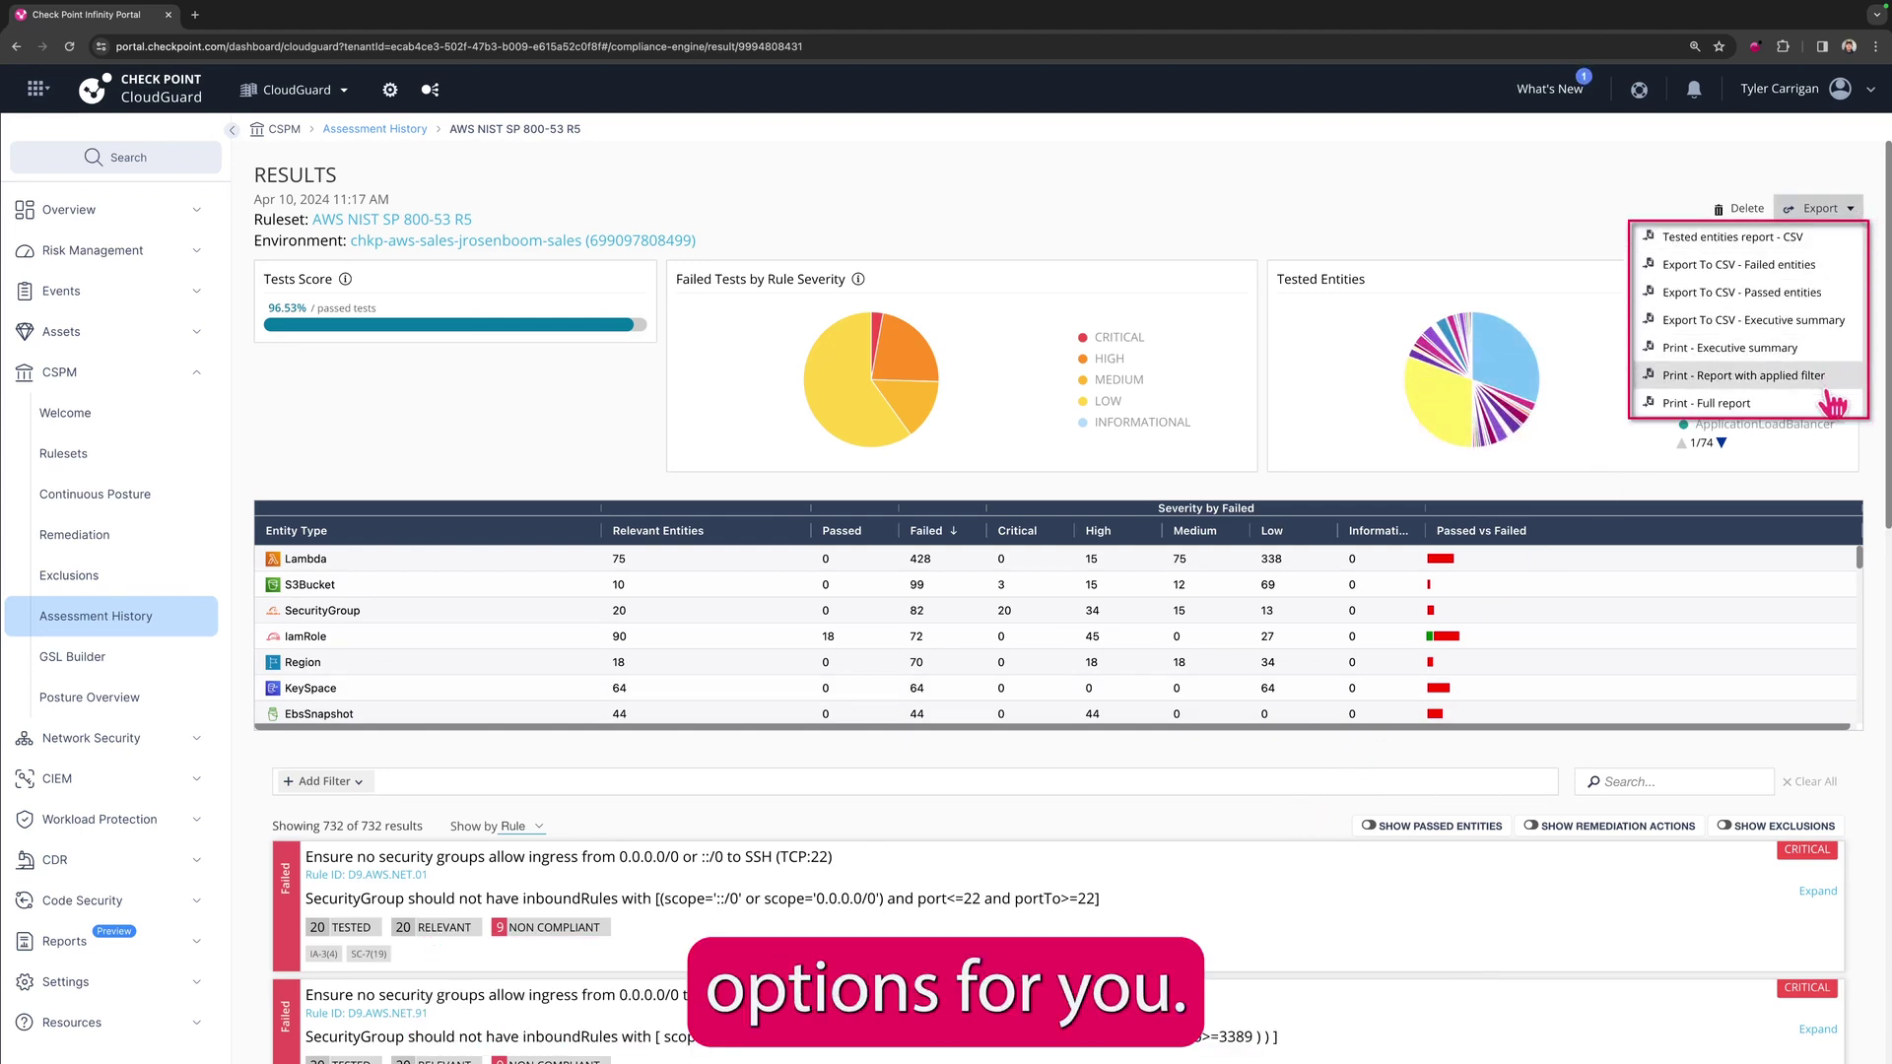
pyautogui.click(1854, 215)
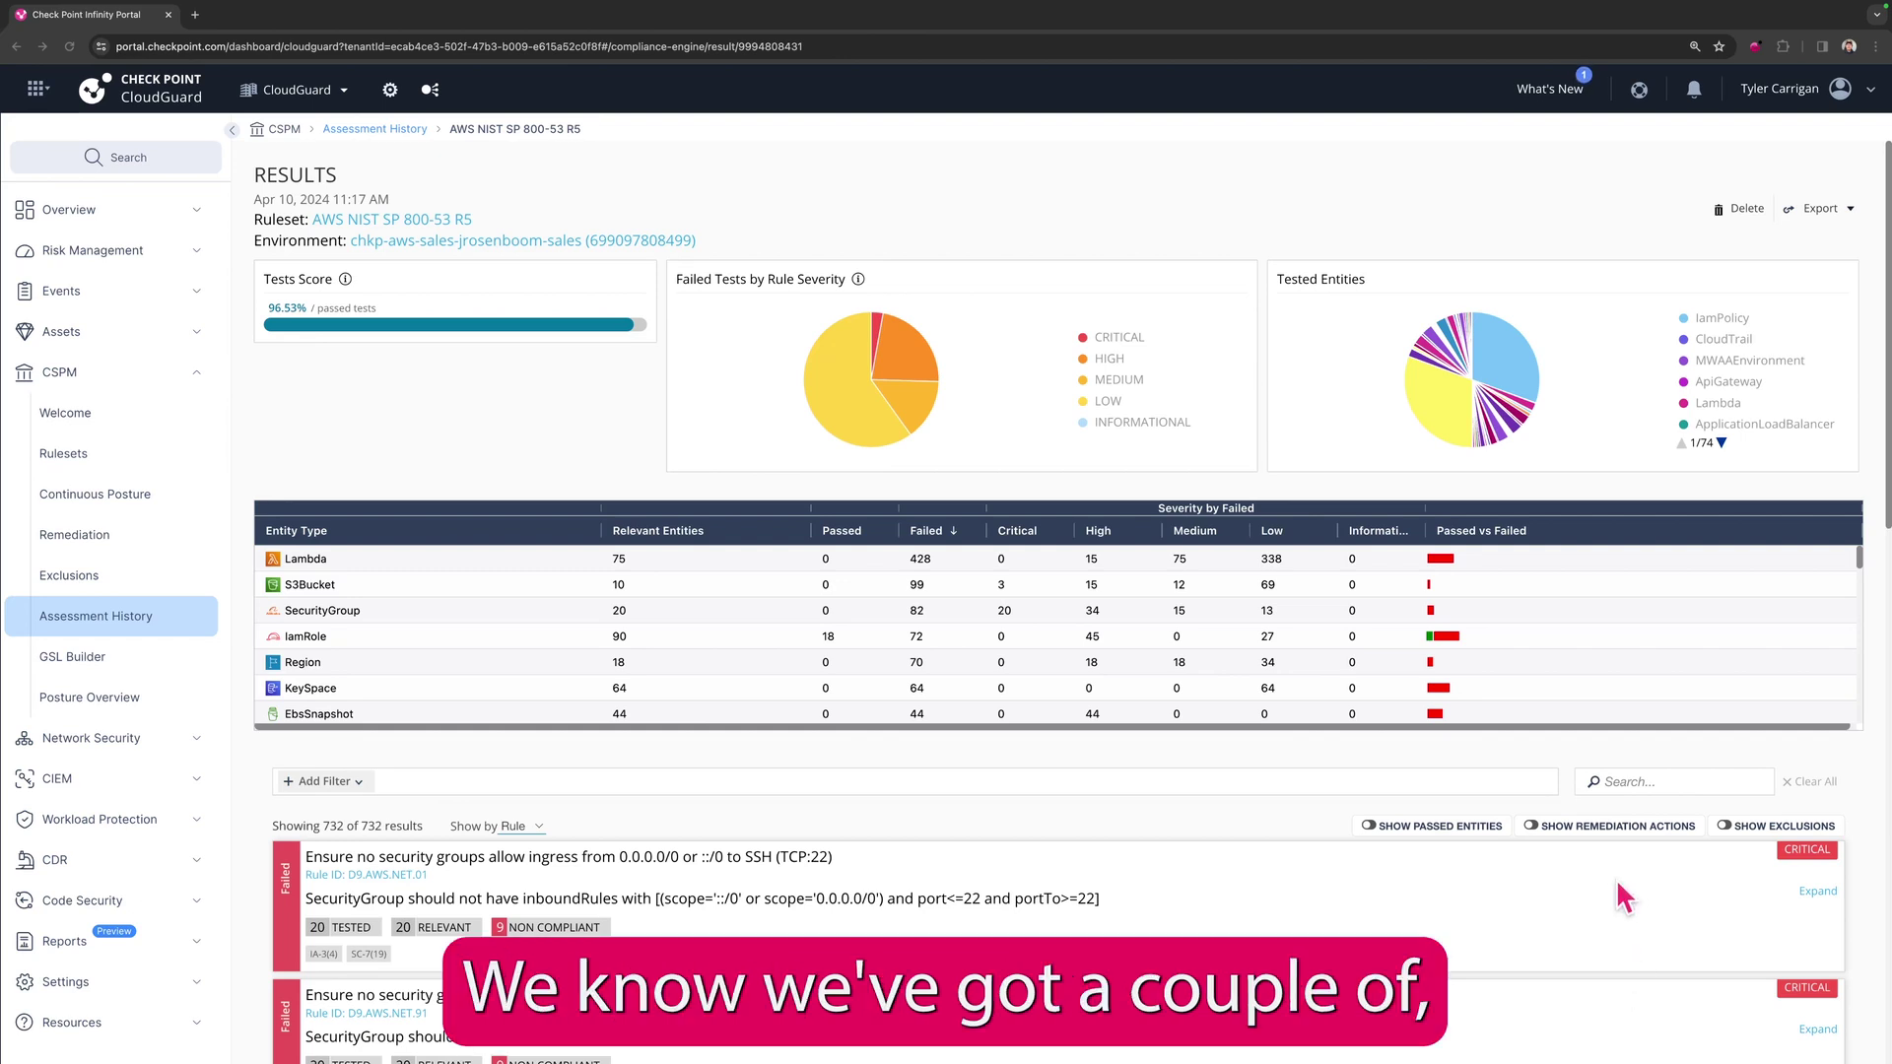
# Step: Filter the assessment results by 'block' and scroll to the S3 public-access rule
pyautogui.click(1660, 779)
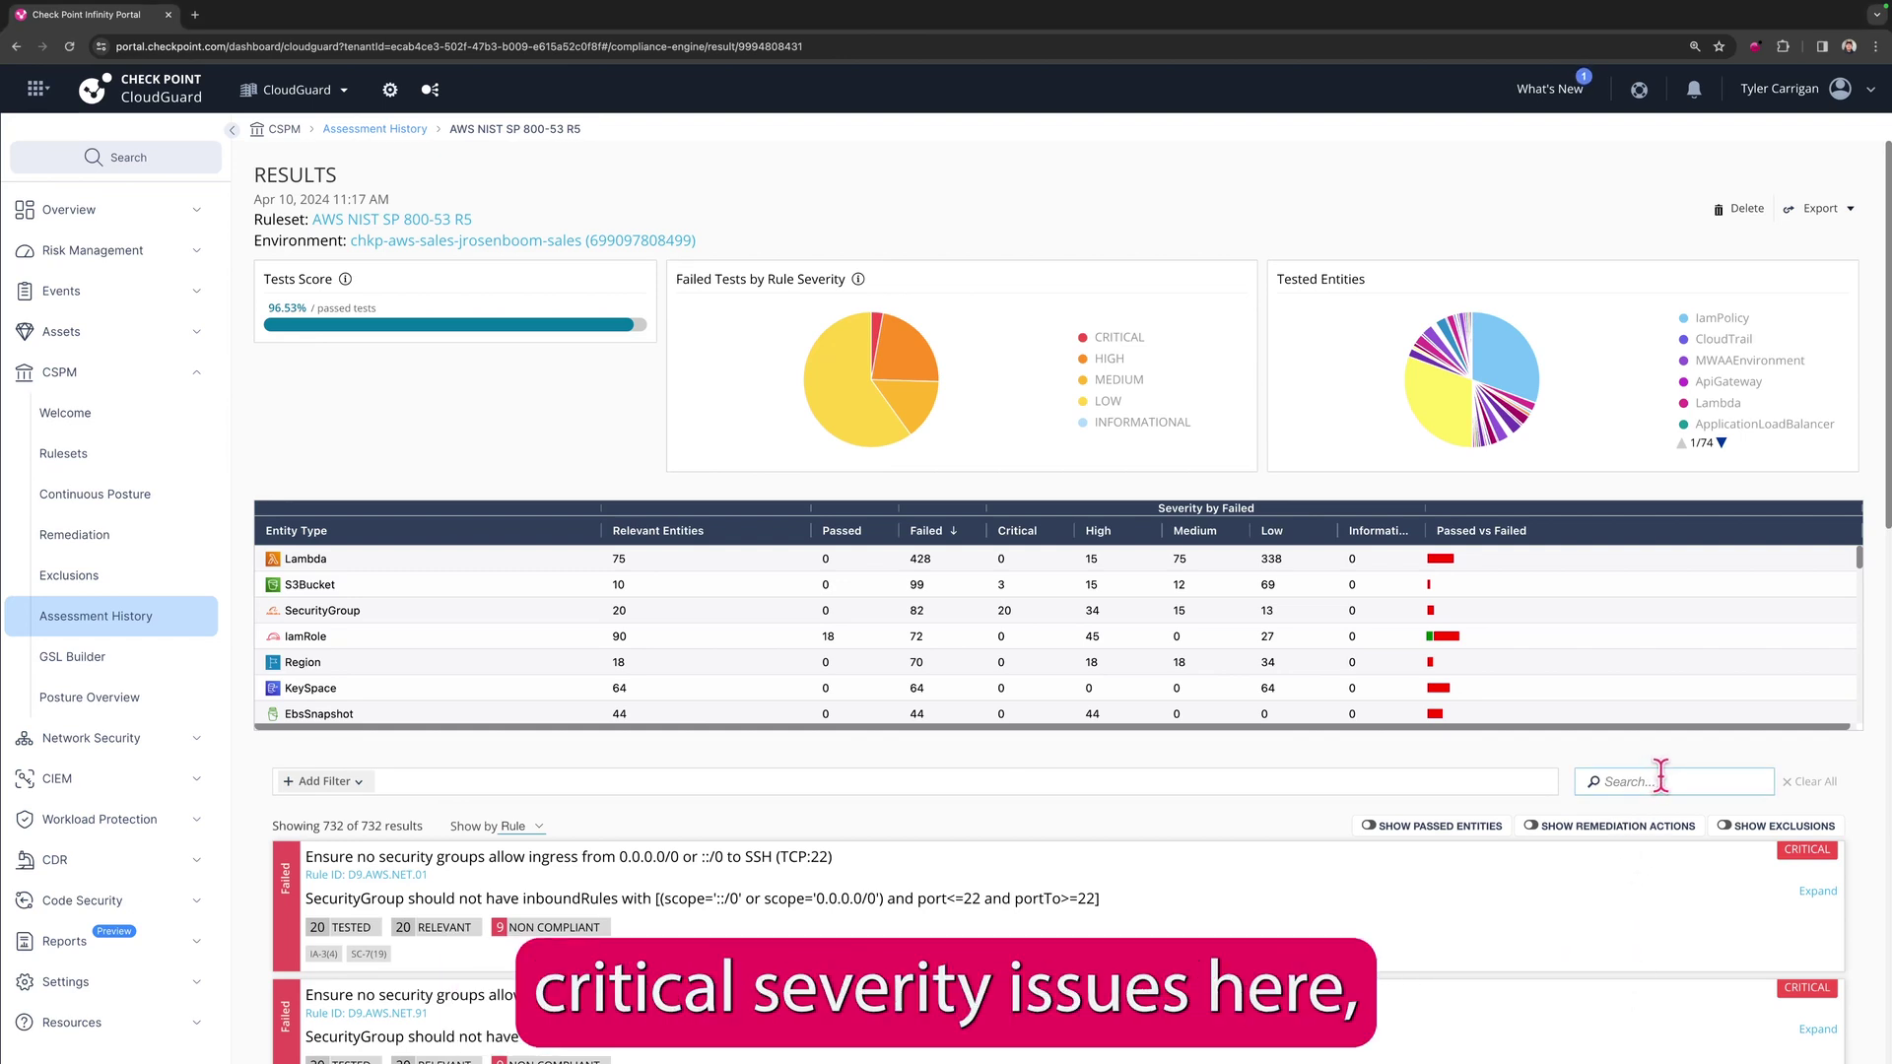
pyautogui.write('block')
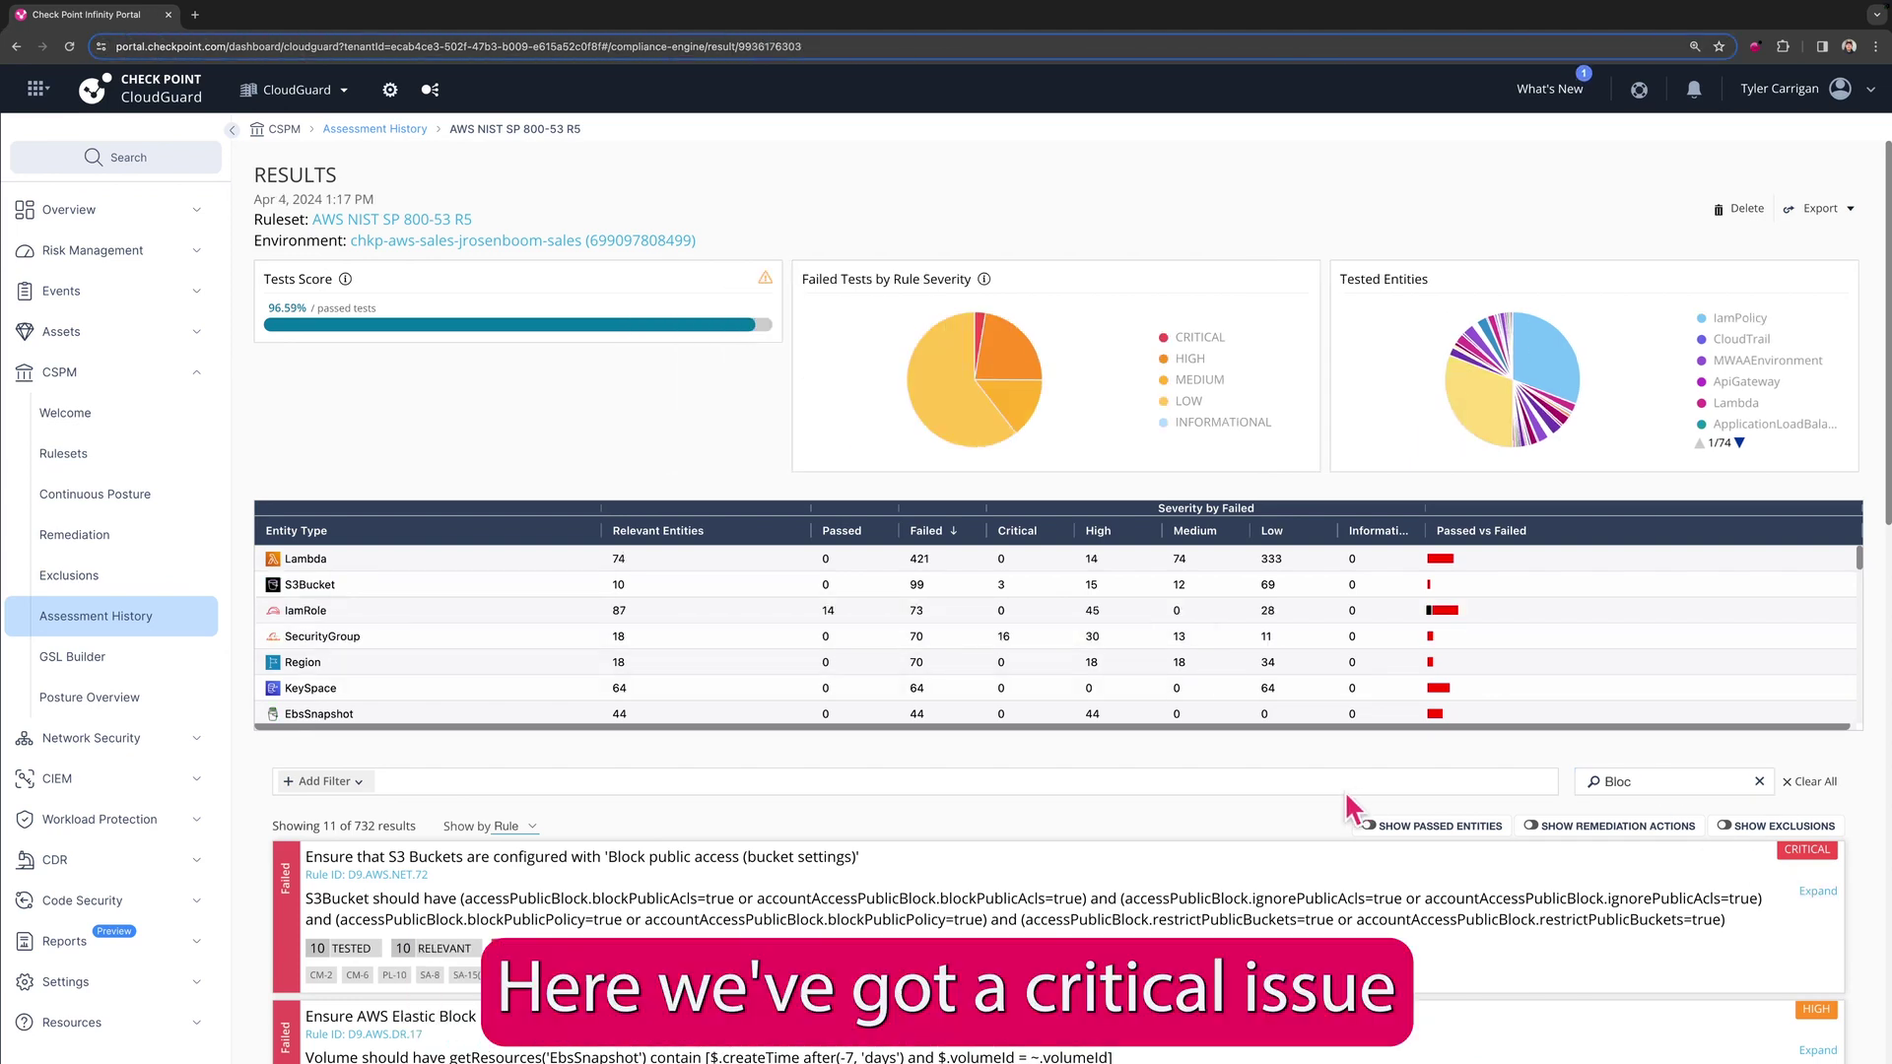
pyautogui.scroll(-1, 1344, 791)
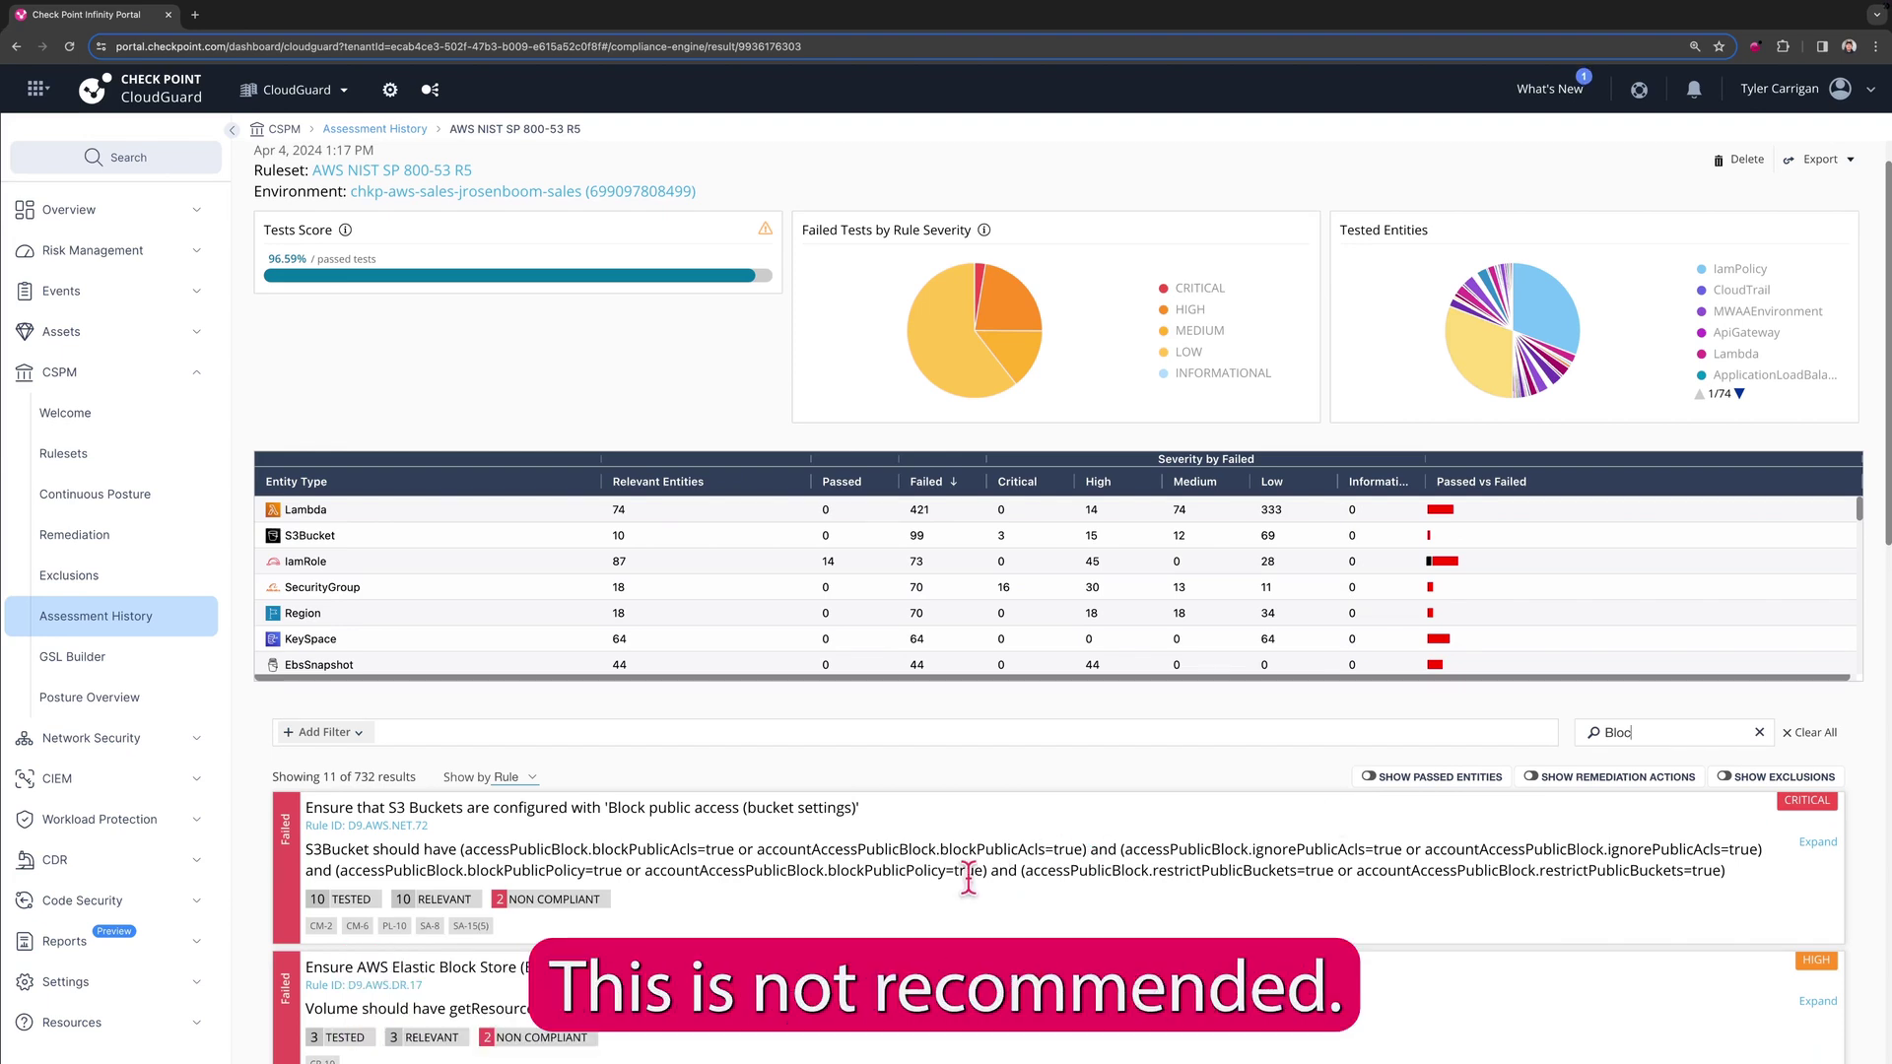
pyautogui.click(1818, 844)
pyautogui.scroll(-5, 1542, 884)
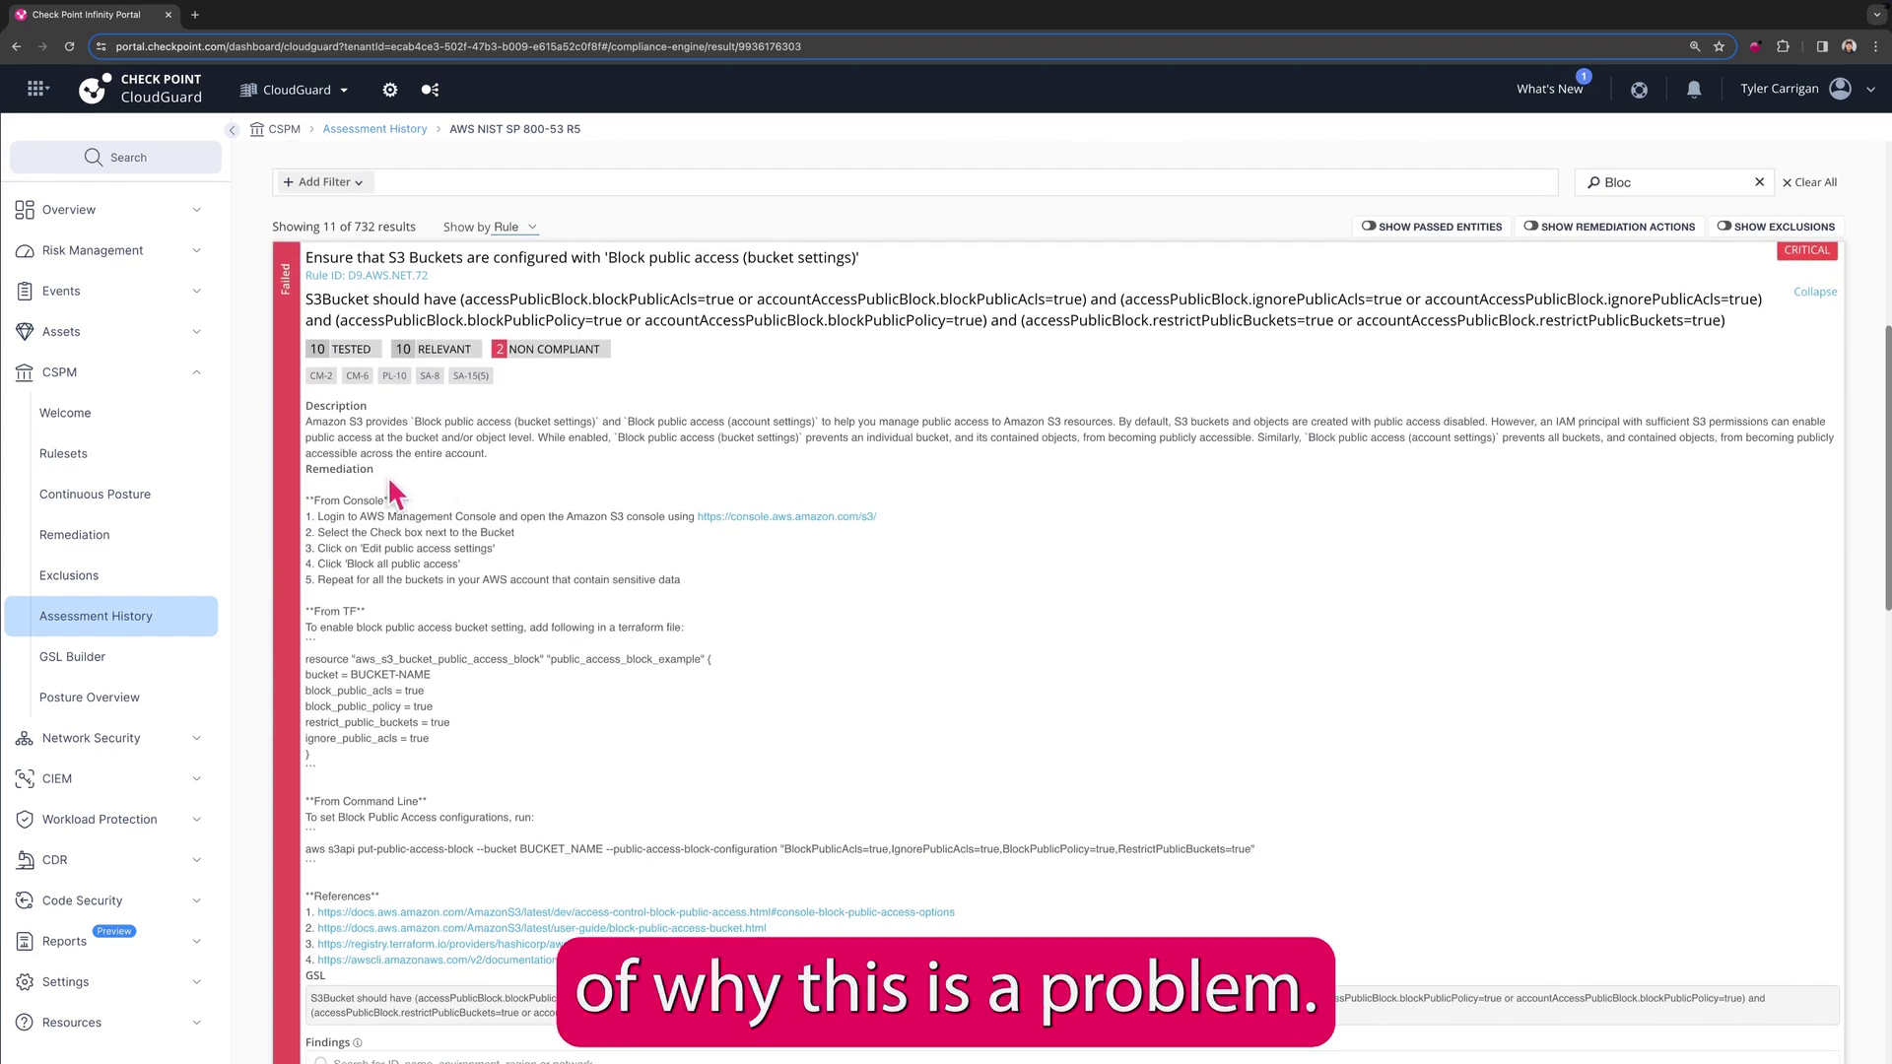
pyautogui.scroll(-2, 635, 485)
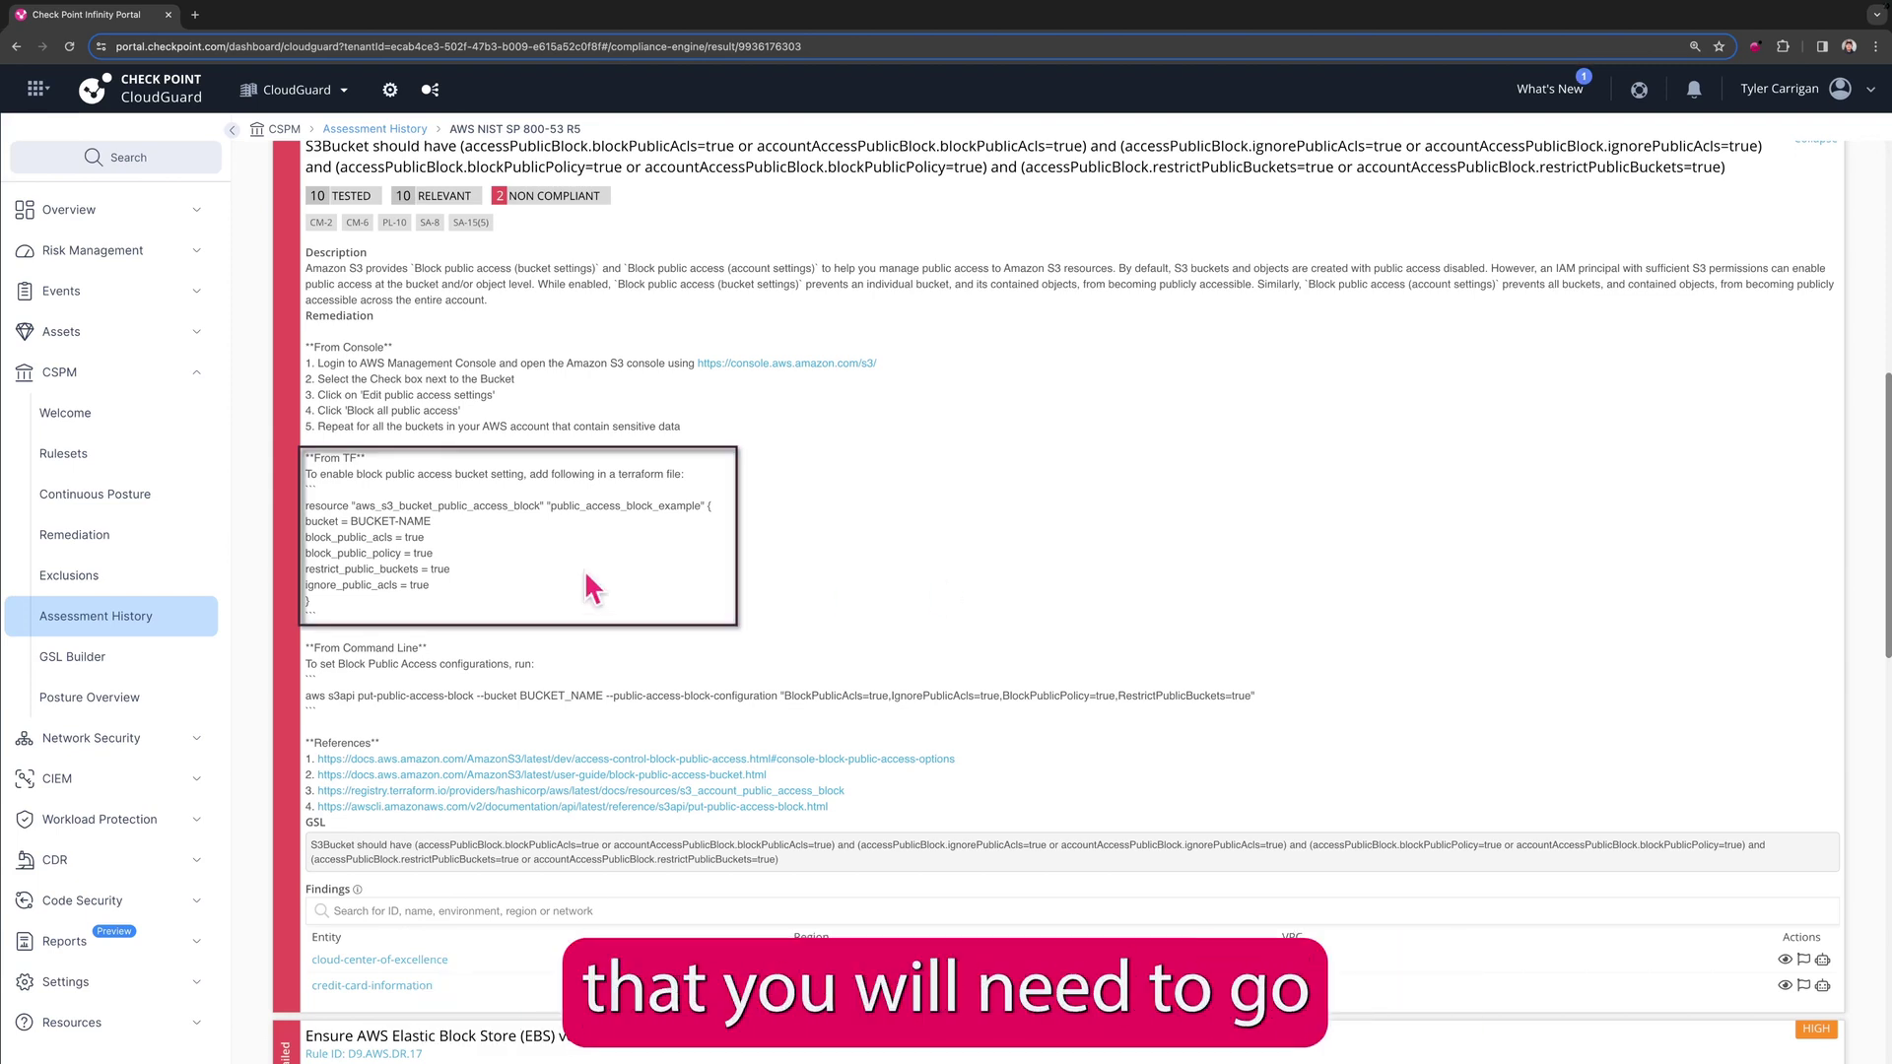
pyautogui.moveTo(350, 521); pyautogui.dragTo(432, 523)
pyautogui.click(866, 614)
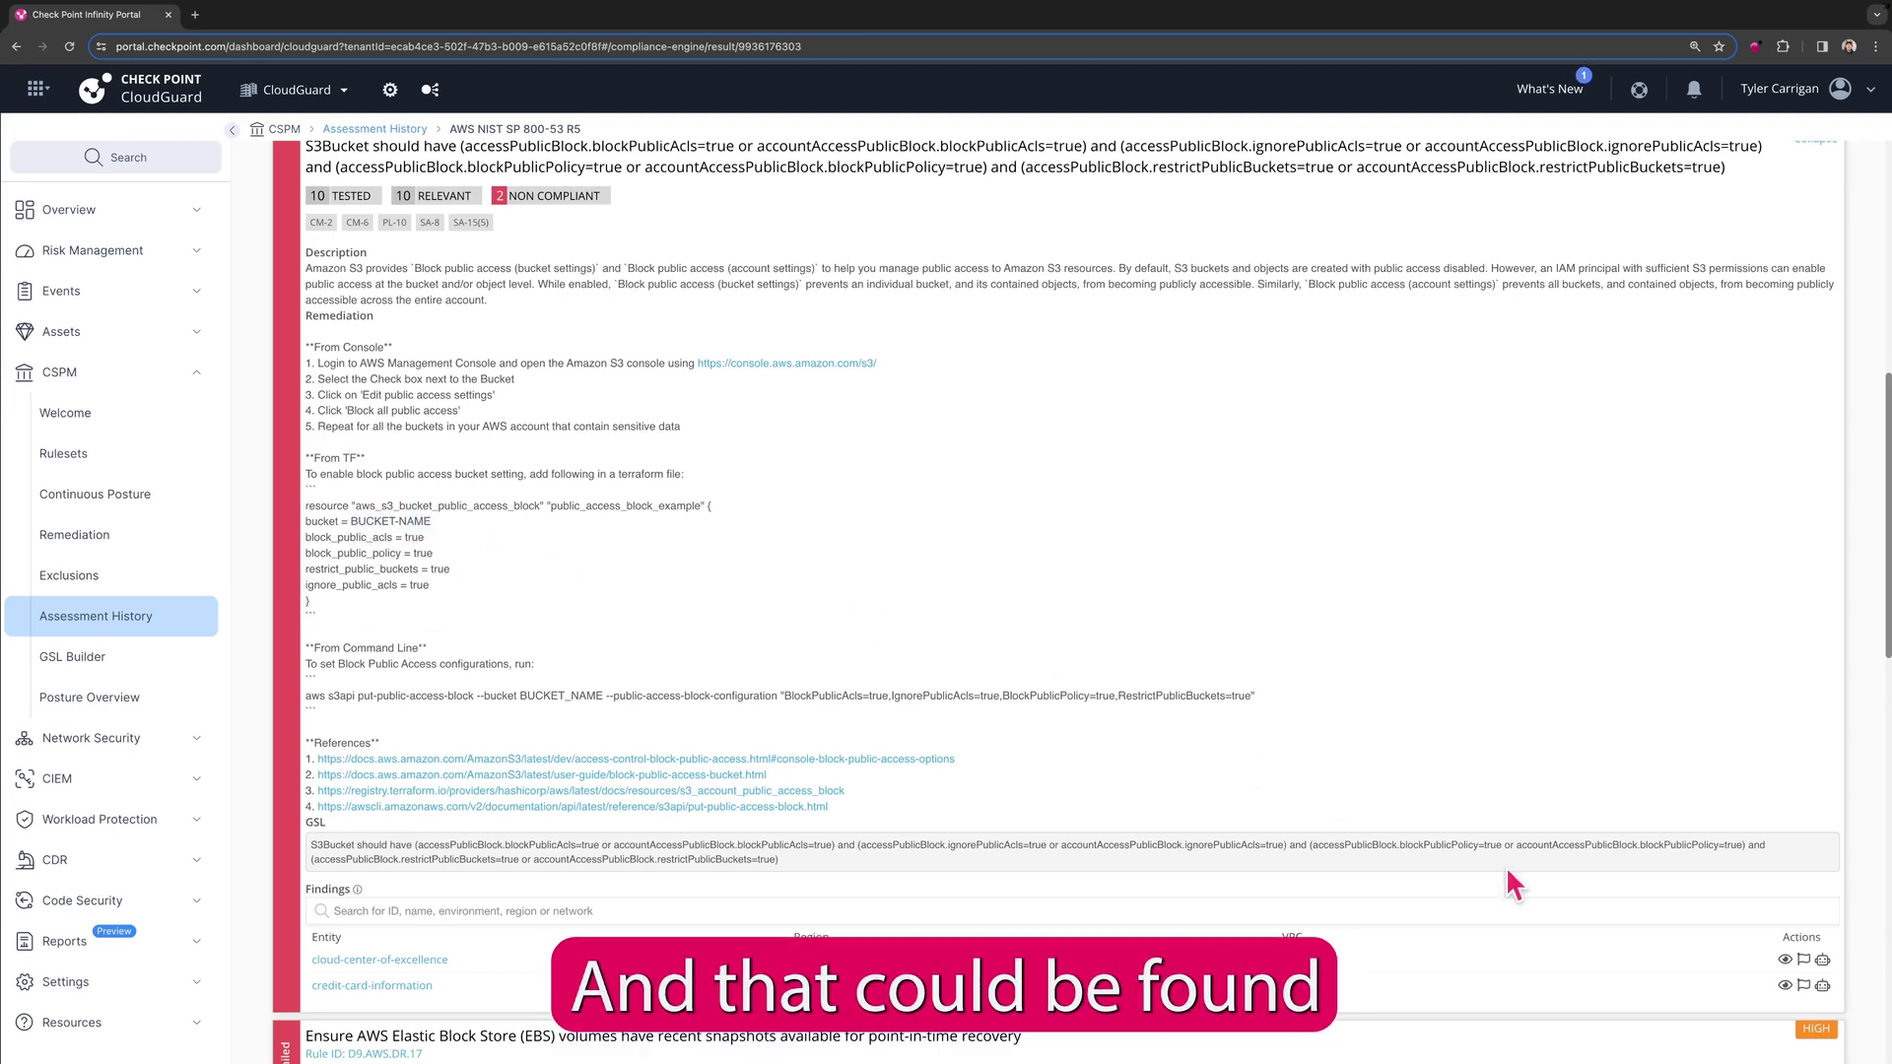
pyautogui.click(1785, 985)
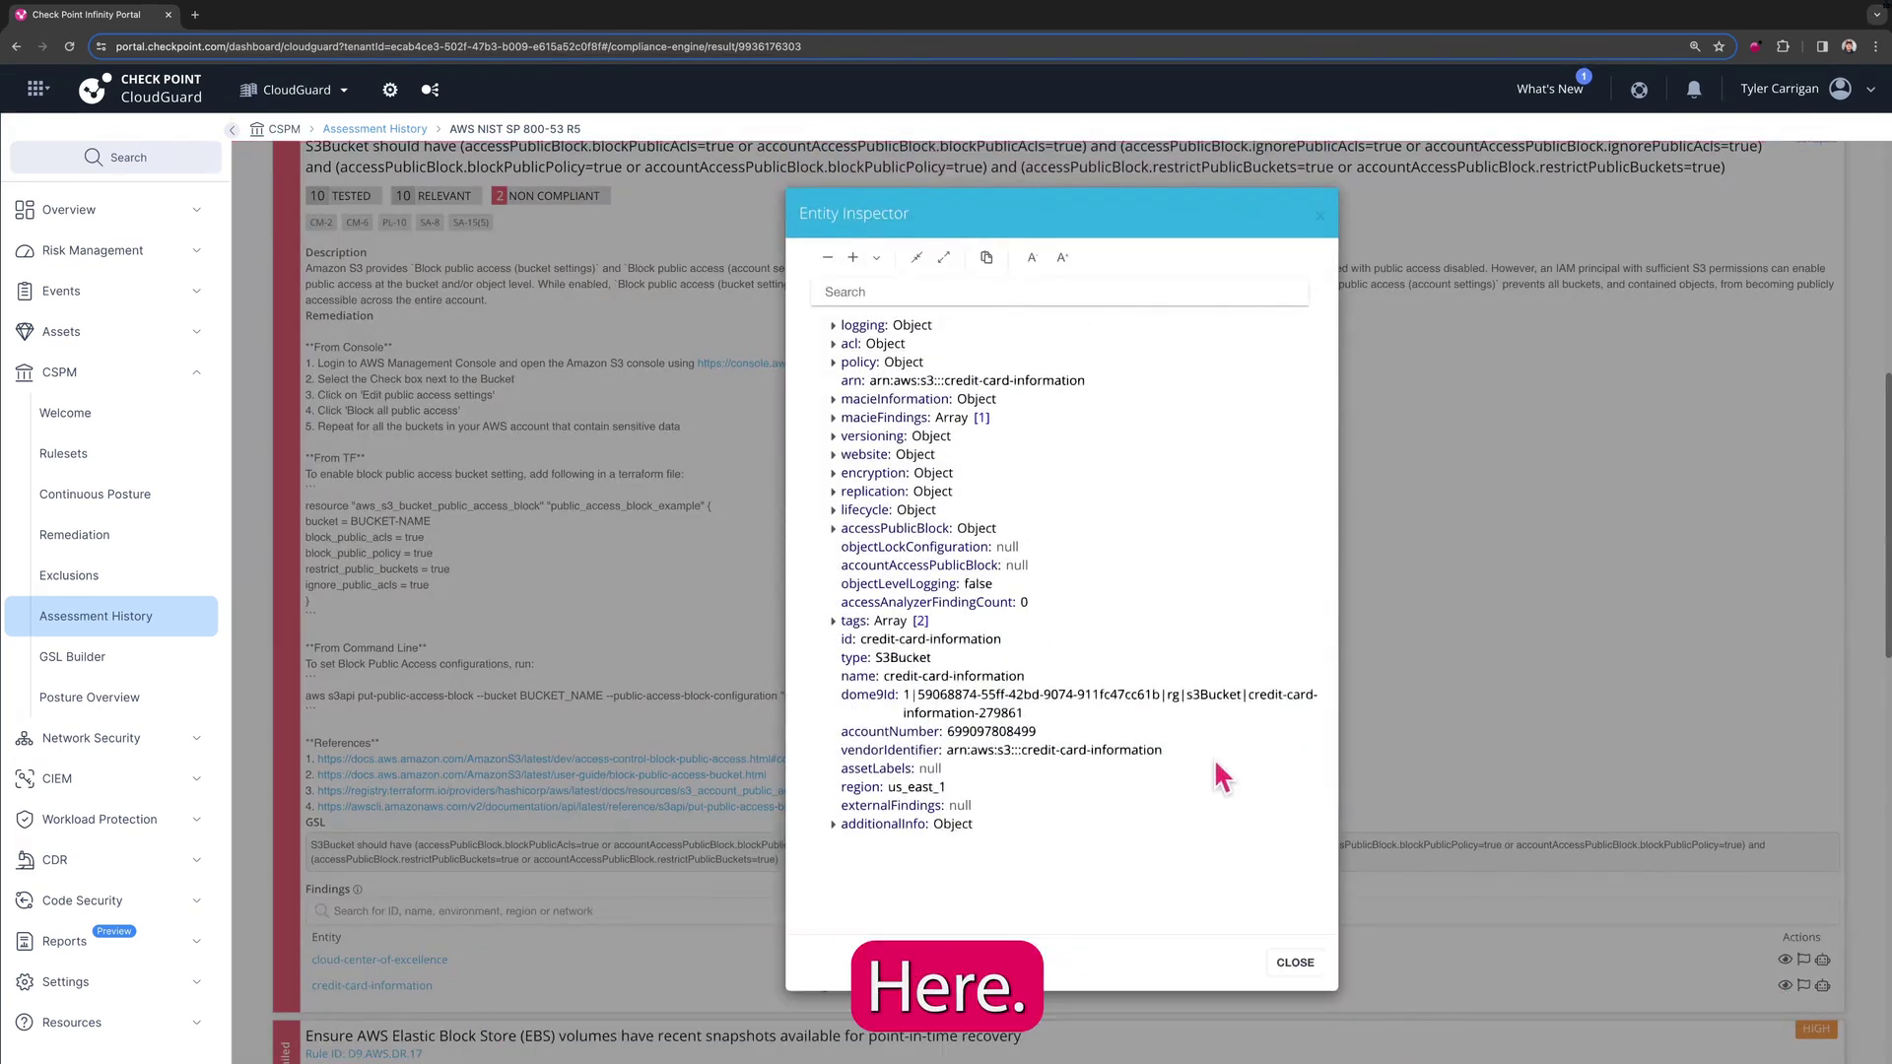
pyautogui.click(1291, 964)
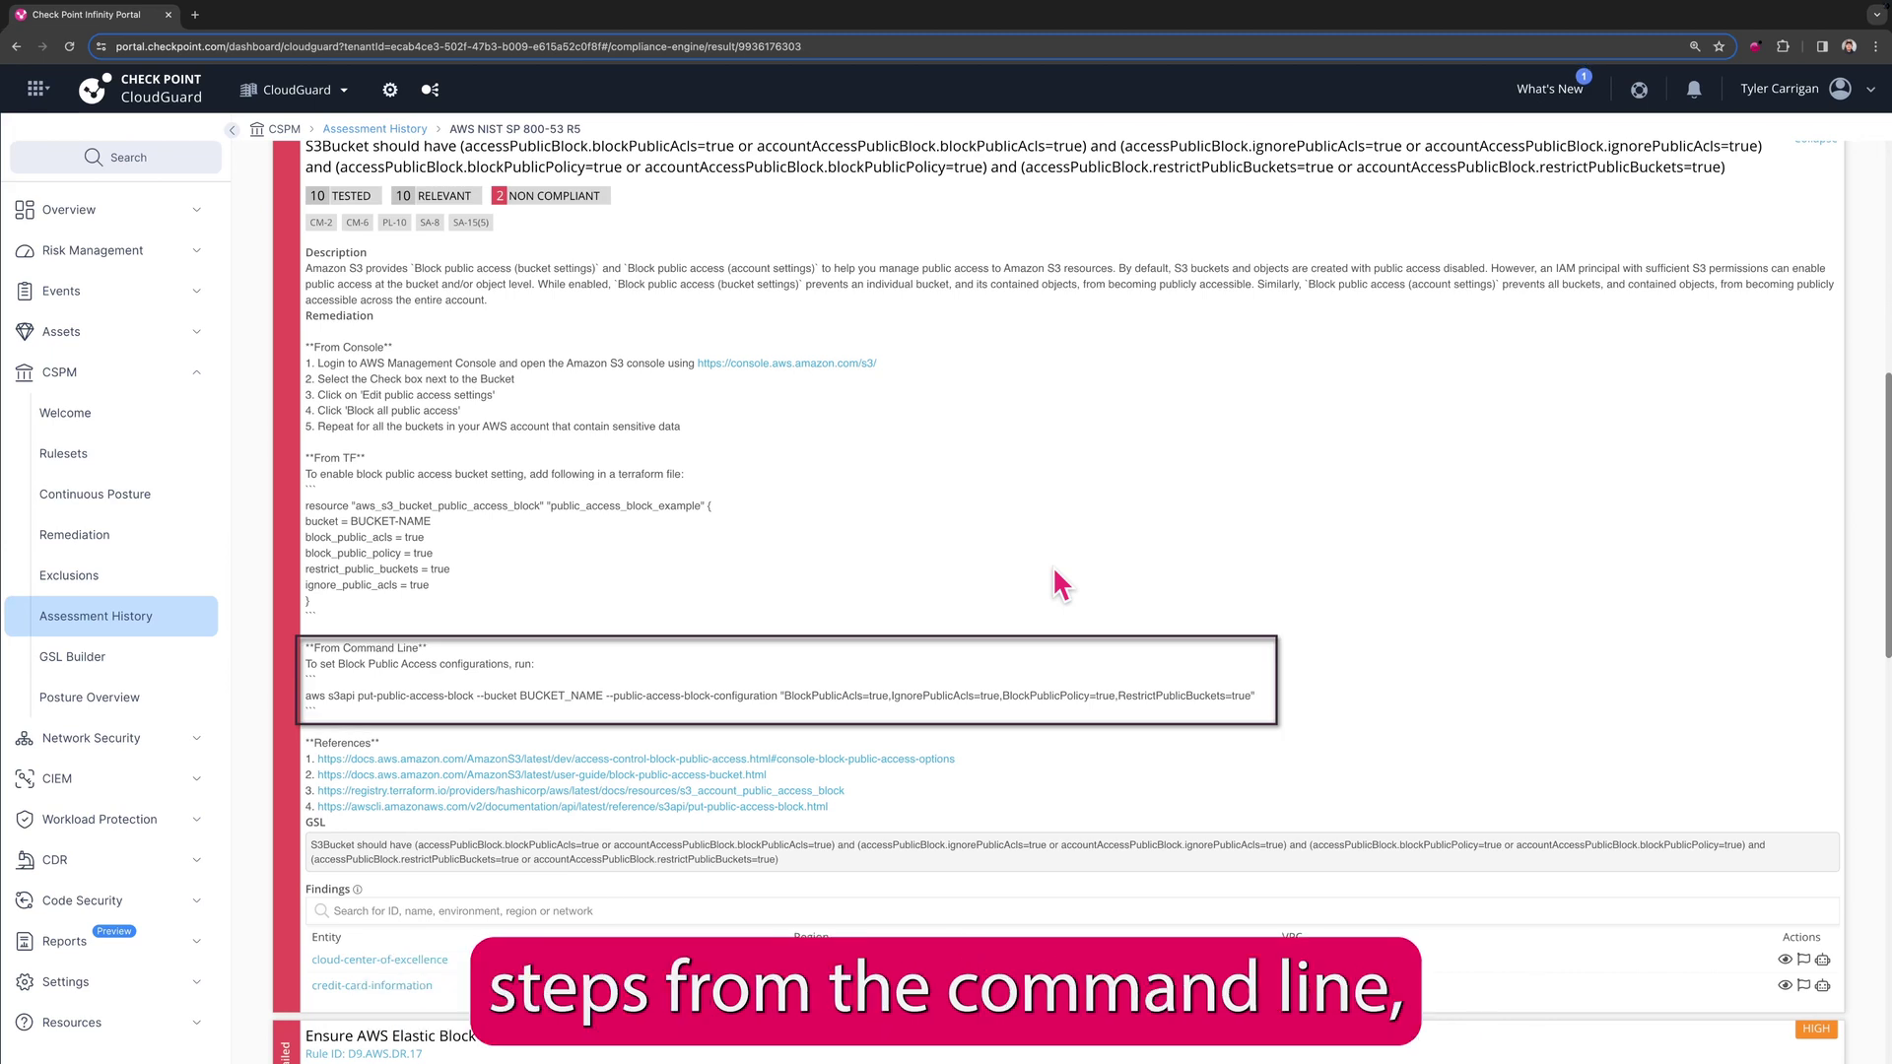
pyautogui.scroll(-1, 1044, 677)
pyautogui.scroll(-4, 1048, 672)
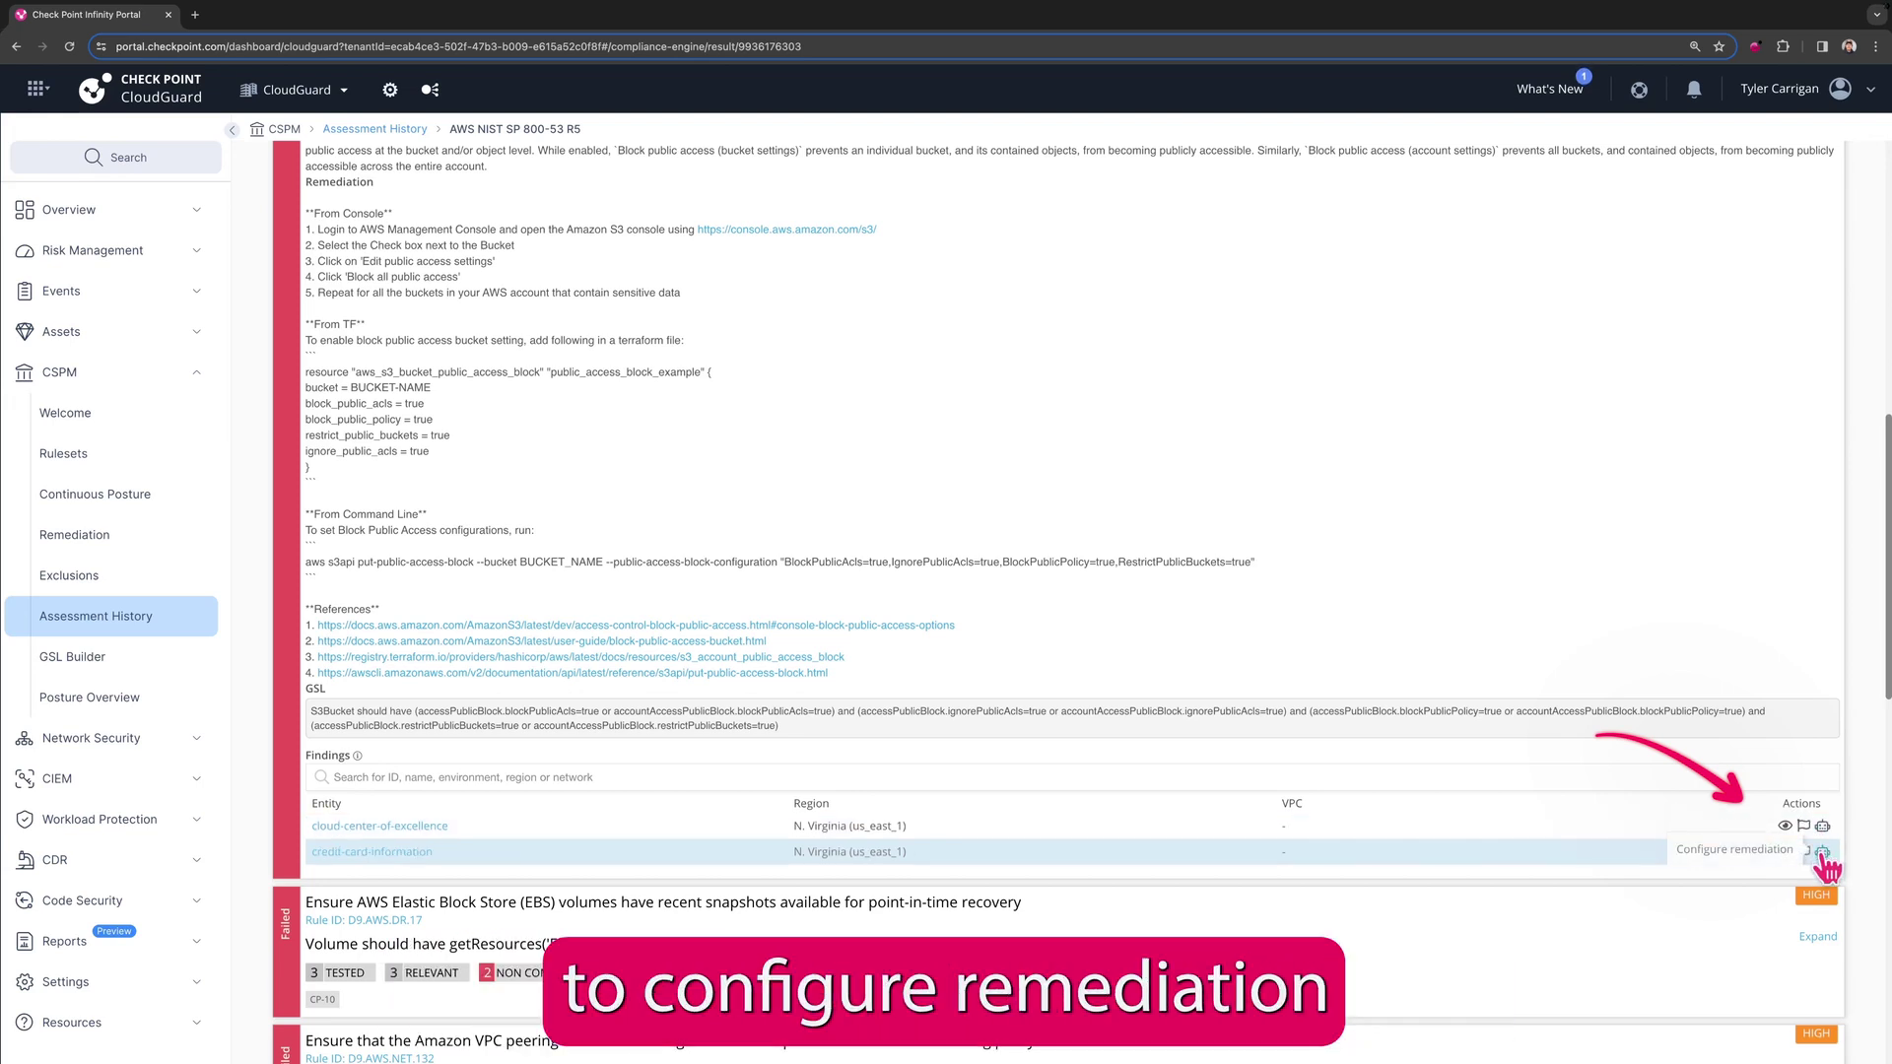
# Step: Attach the s3_block_all_public_access CloudBot to the credit-card-information finding's remediation and save it
pyautogui.click(1822, 854)
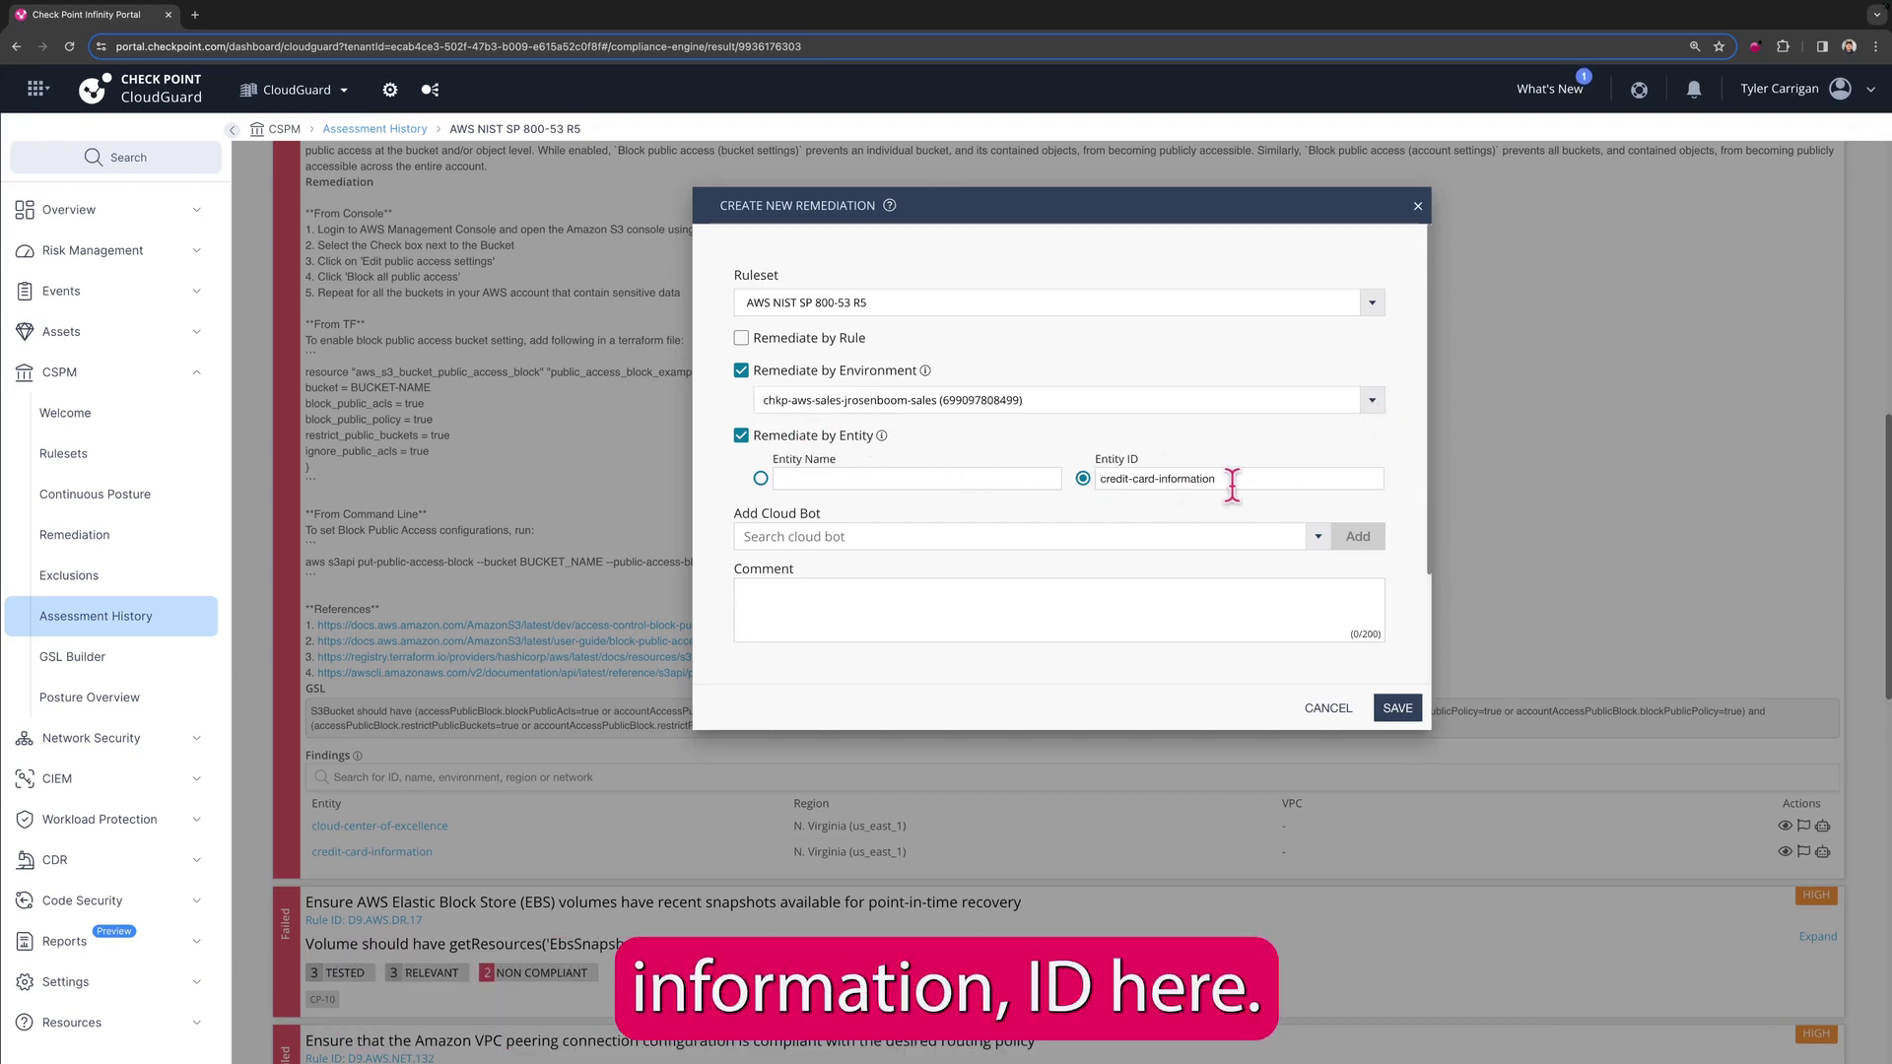
pyautogui.click(1317, 538)
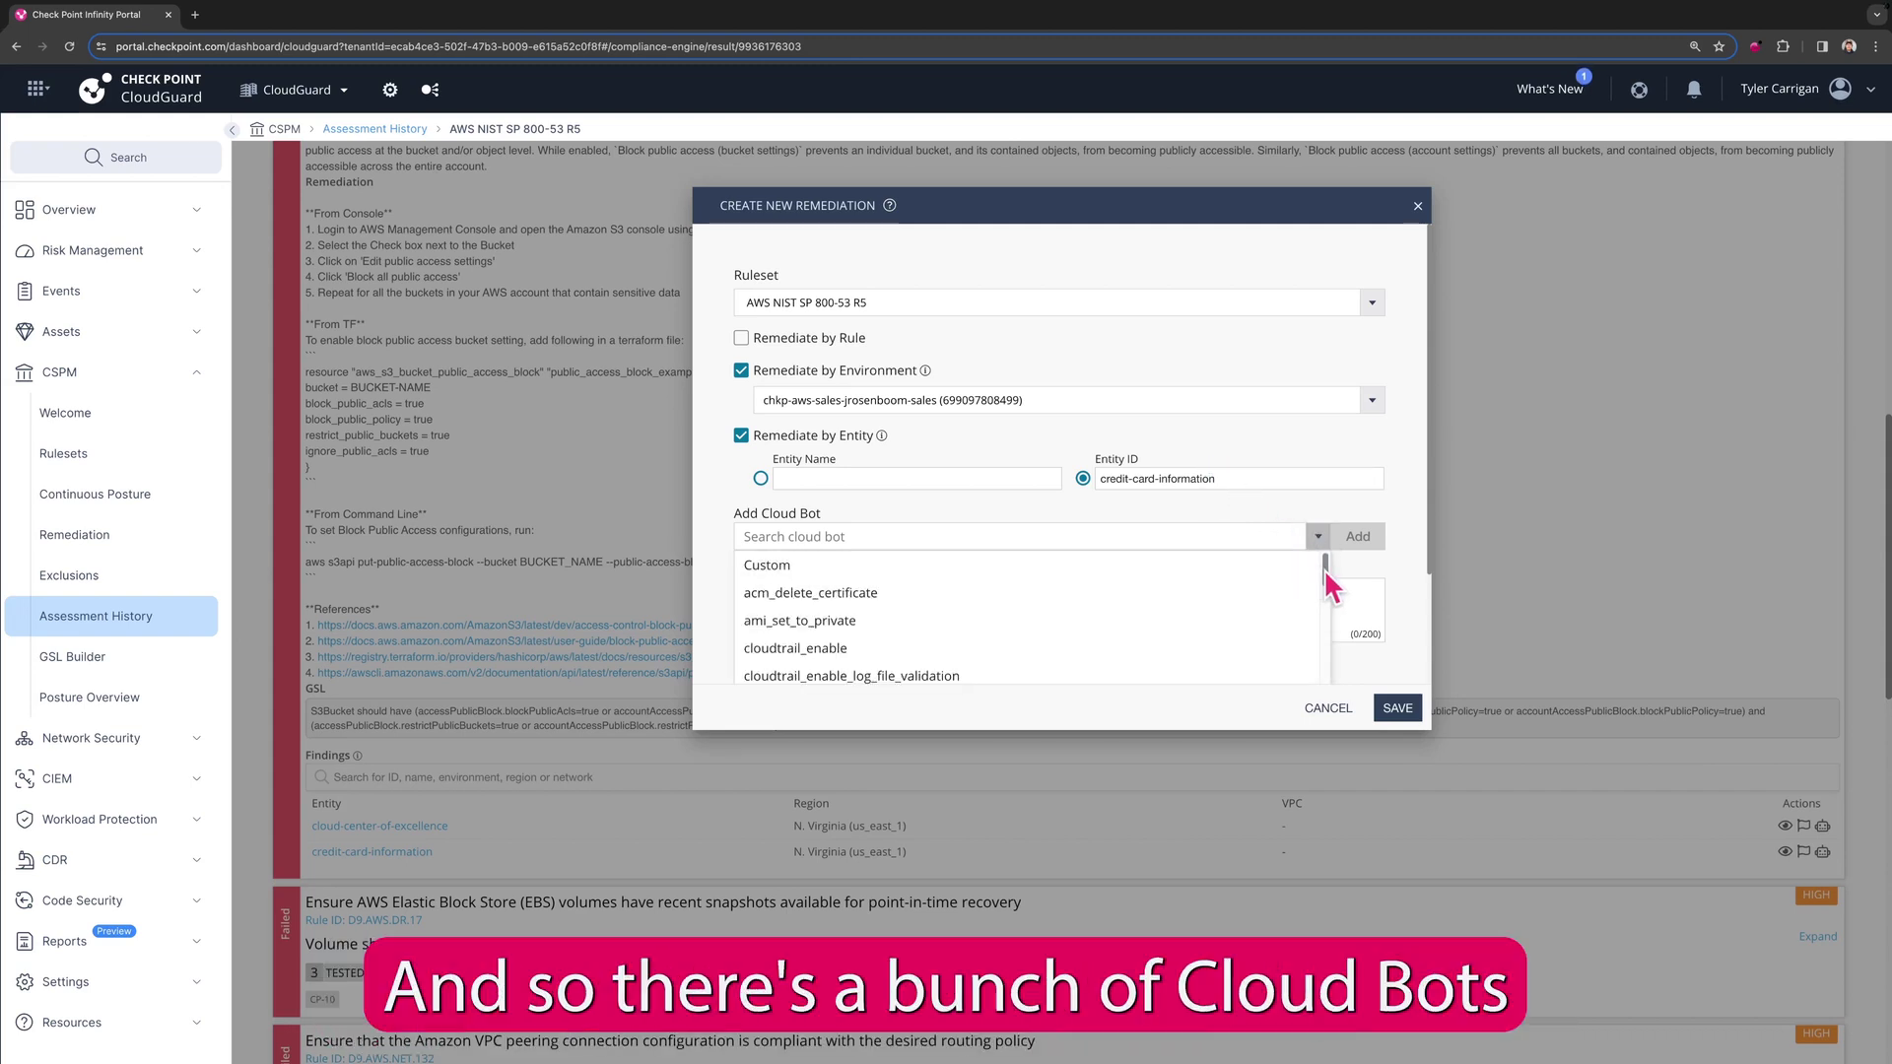
pyautogui.moveTo(1325, 577); pyautogui.dragTo(1323, 680)
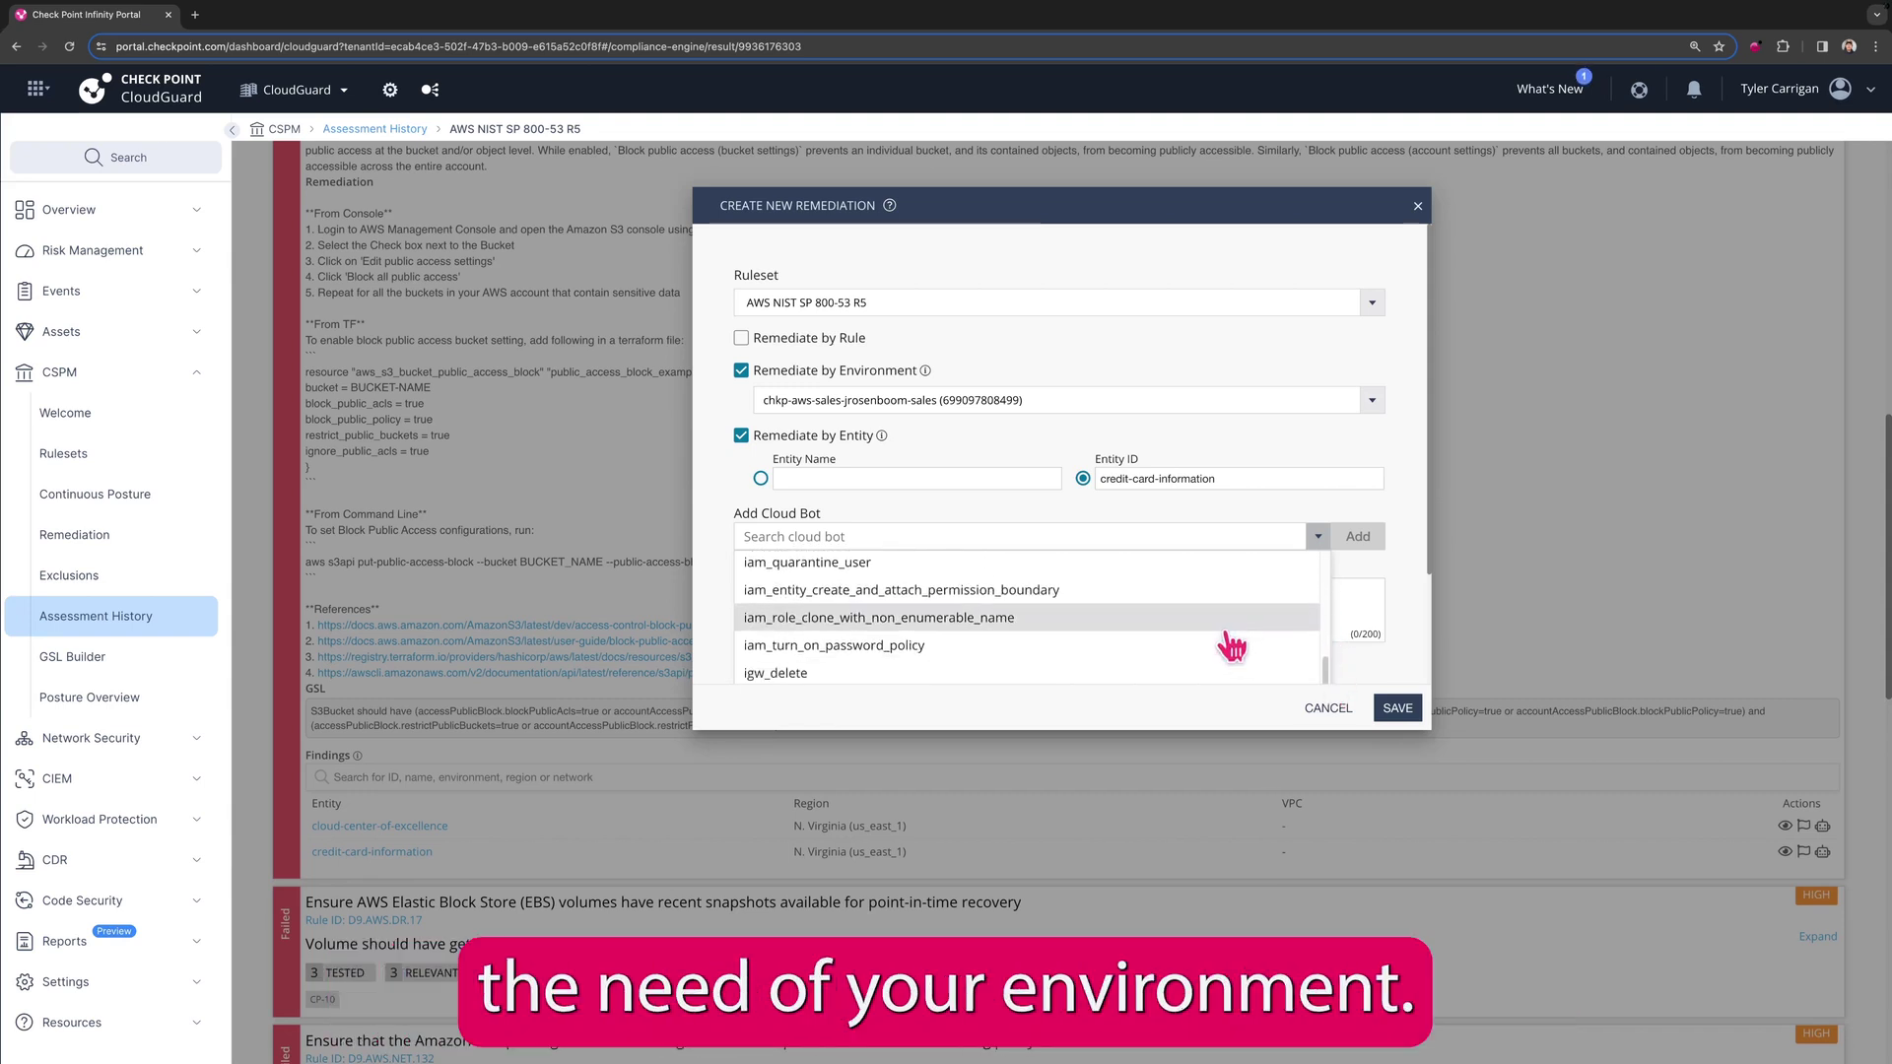
pyautogui.scroll(-3, 1386, 654)
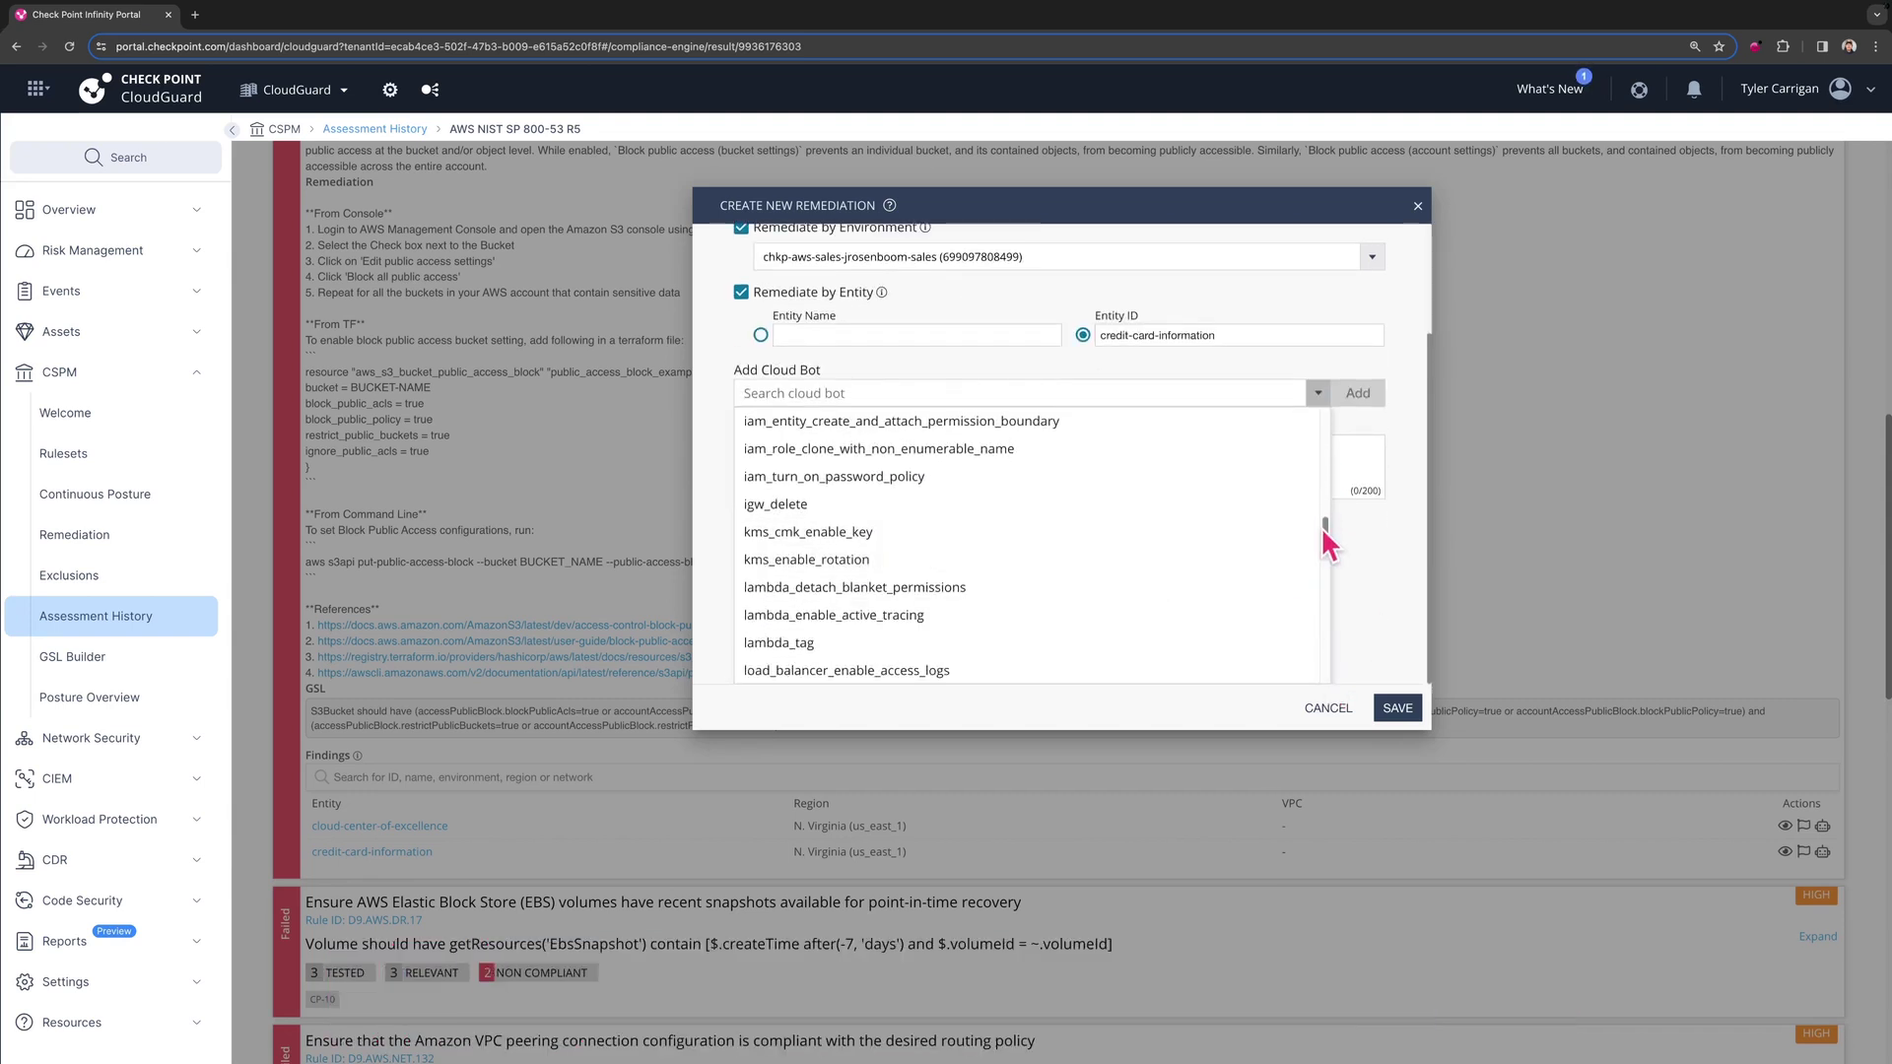
pyautogui.moveTo(1321, 523); pyautogui.dragTo(1330, 578)
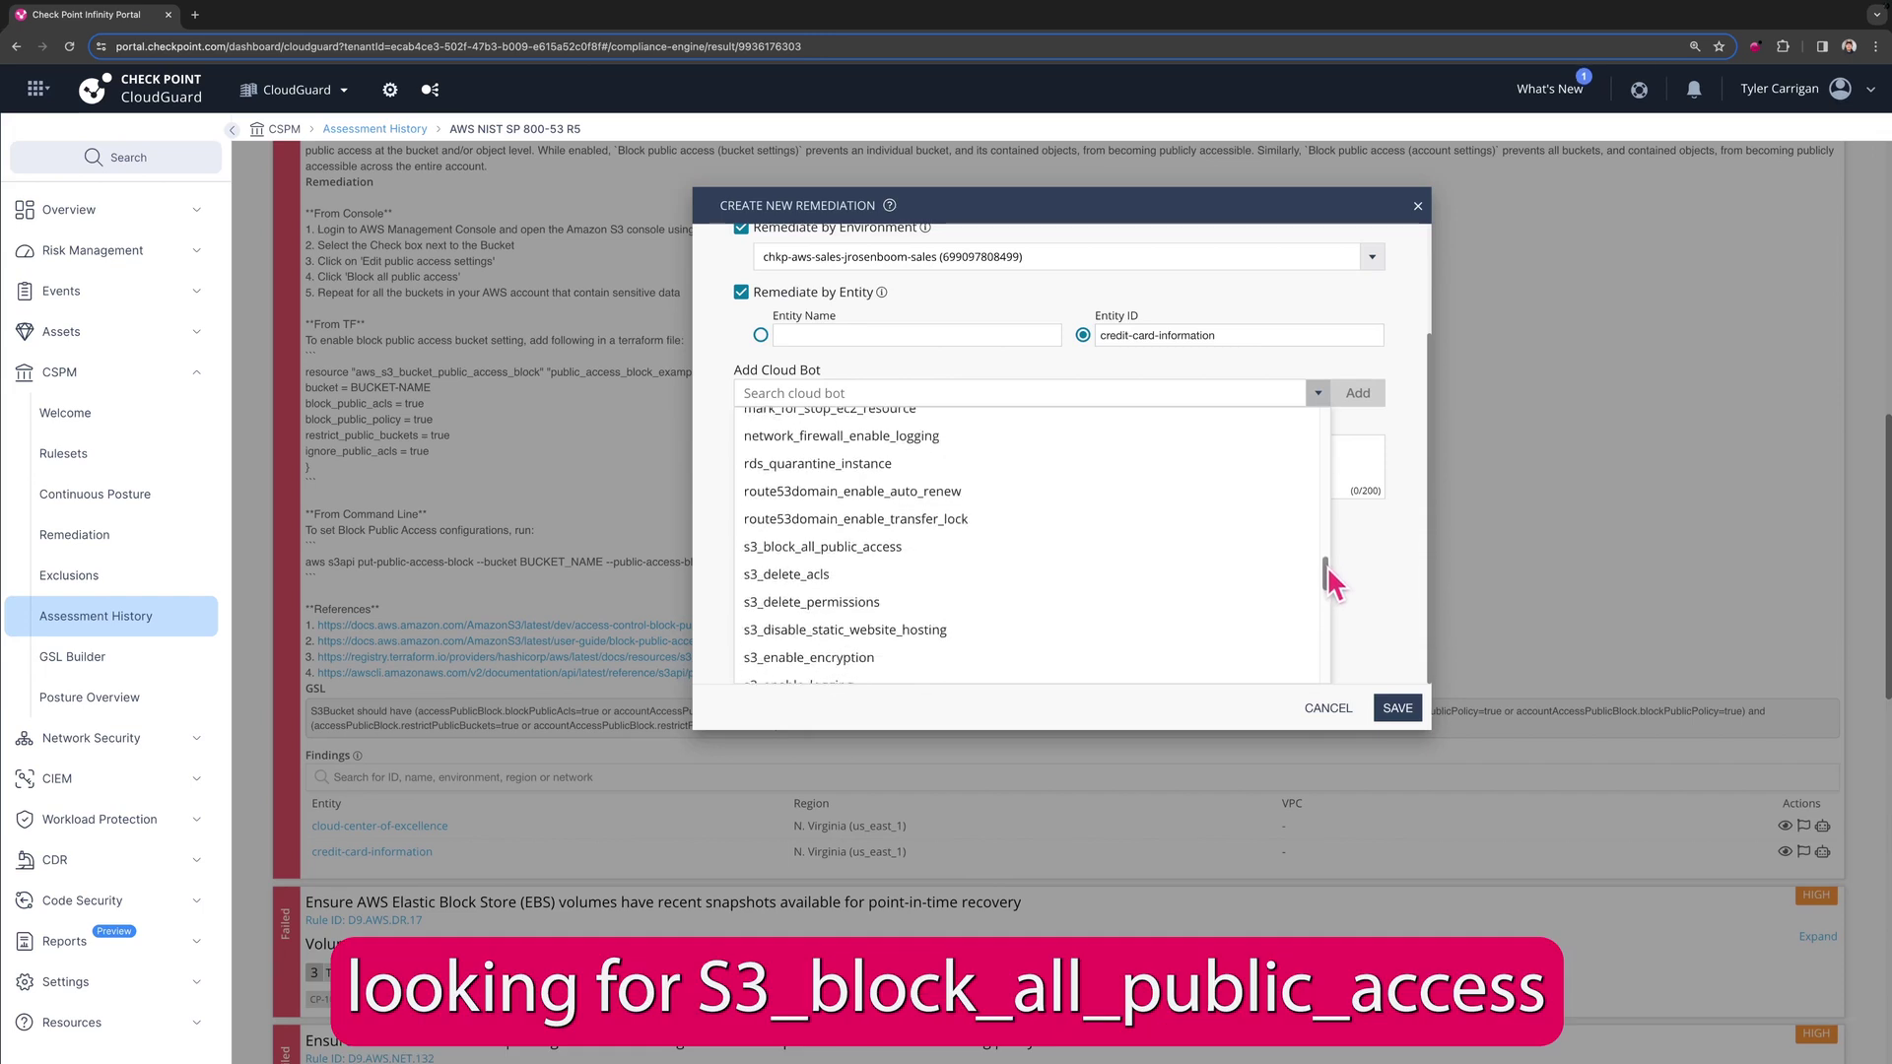
pyautogui.click(929, 557)
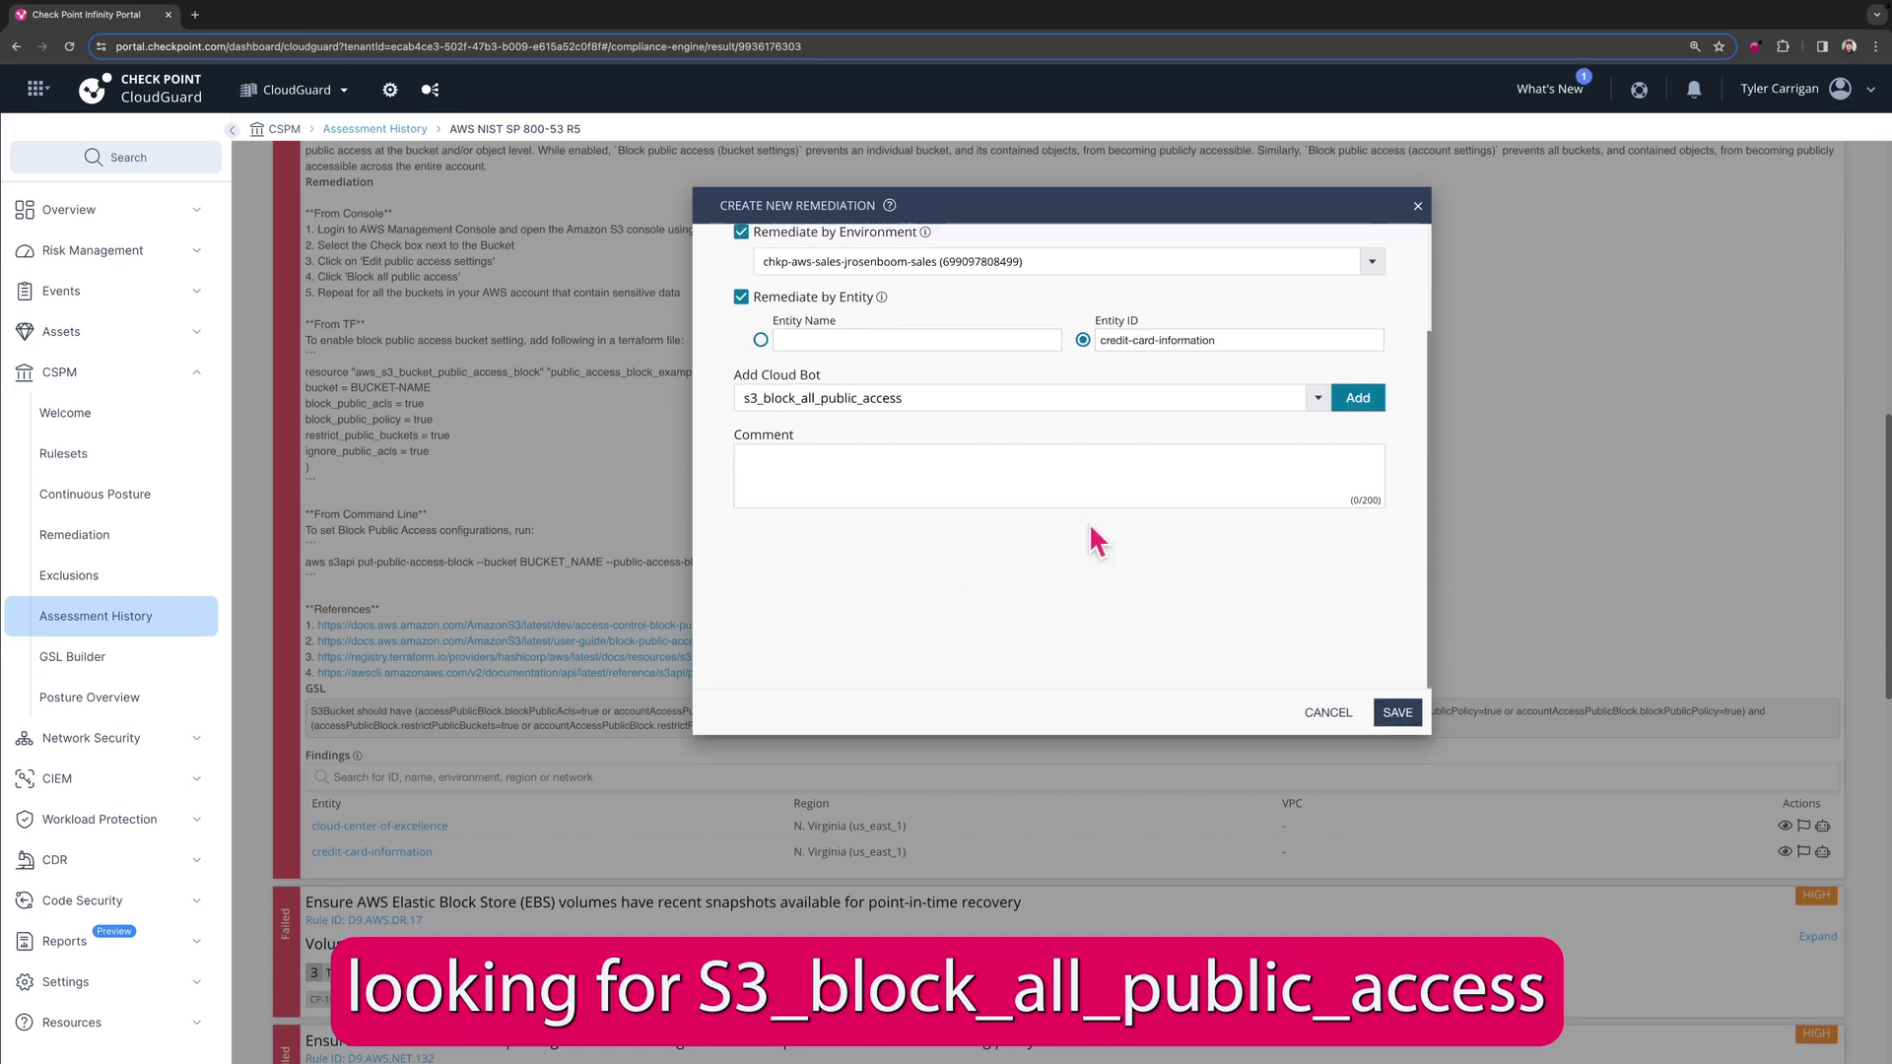
pyautogui.click(1358, 392)
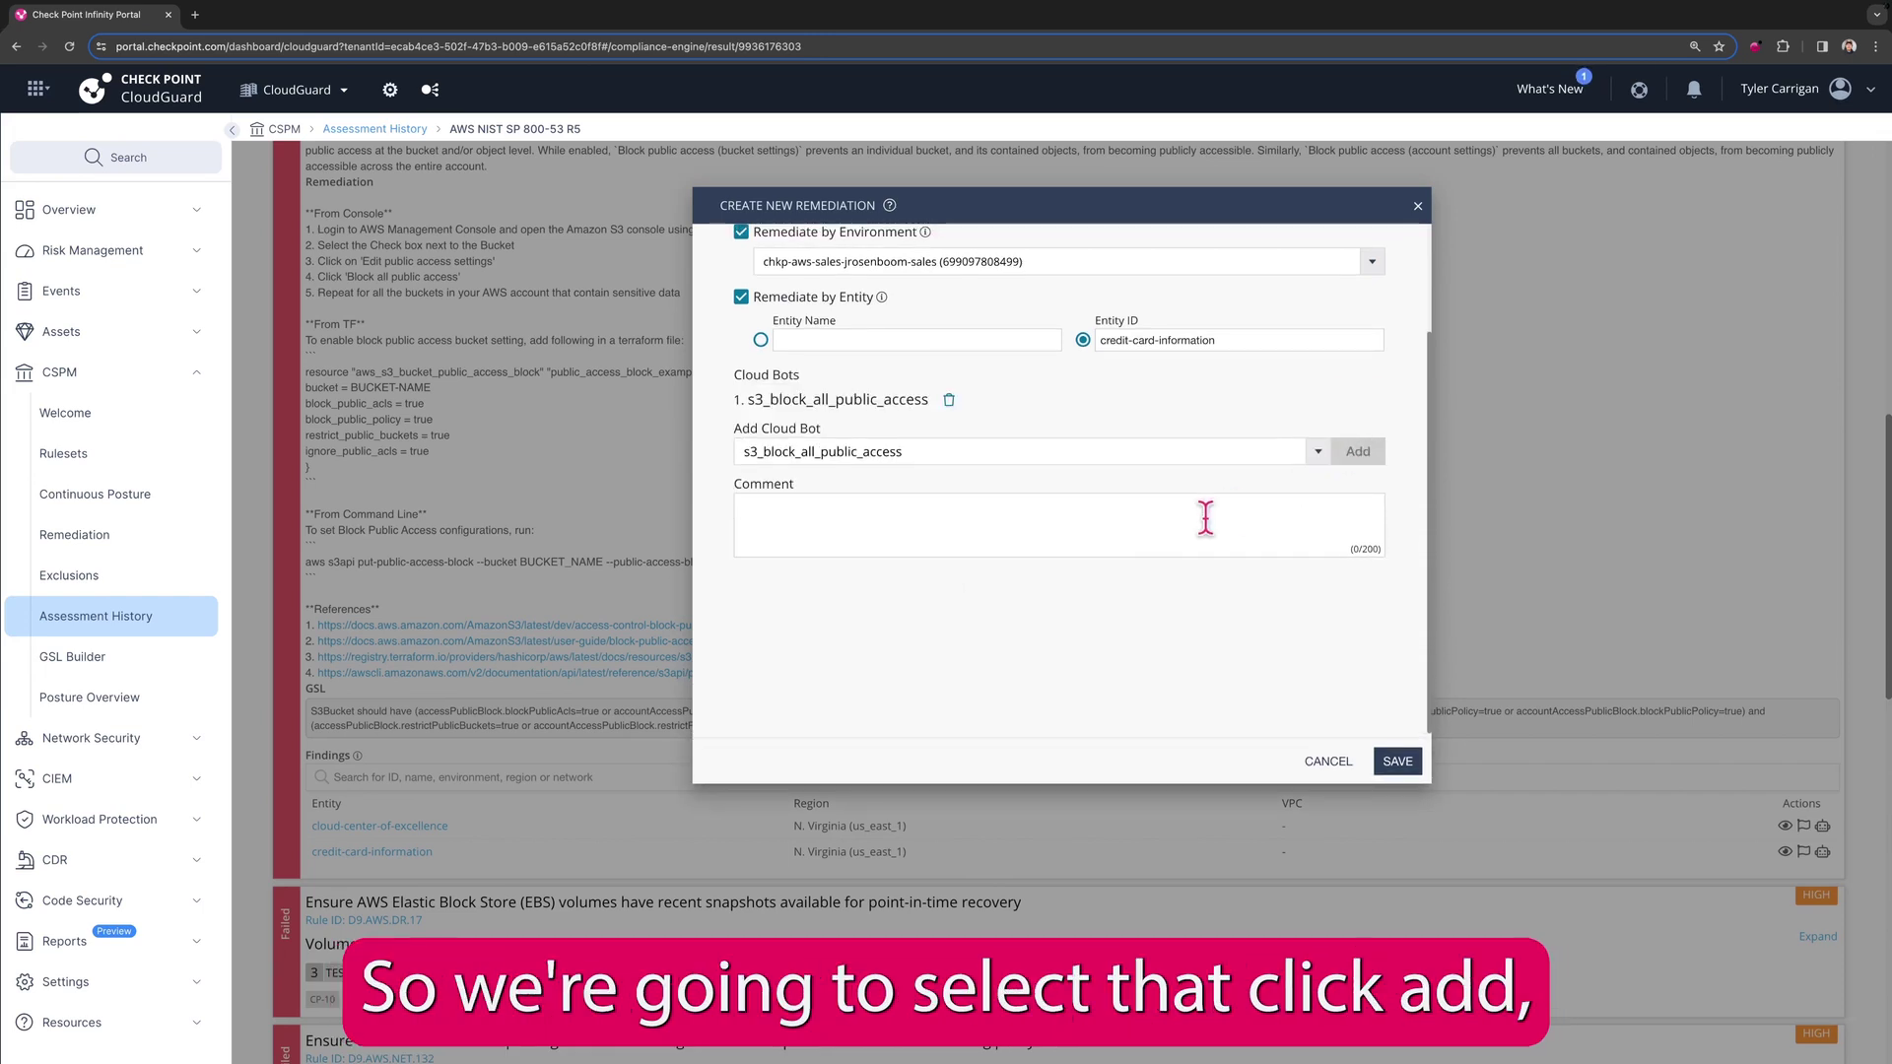
pyautogui.click(1397, 765)
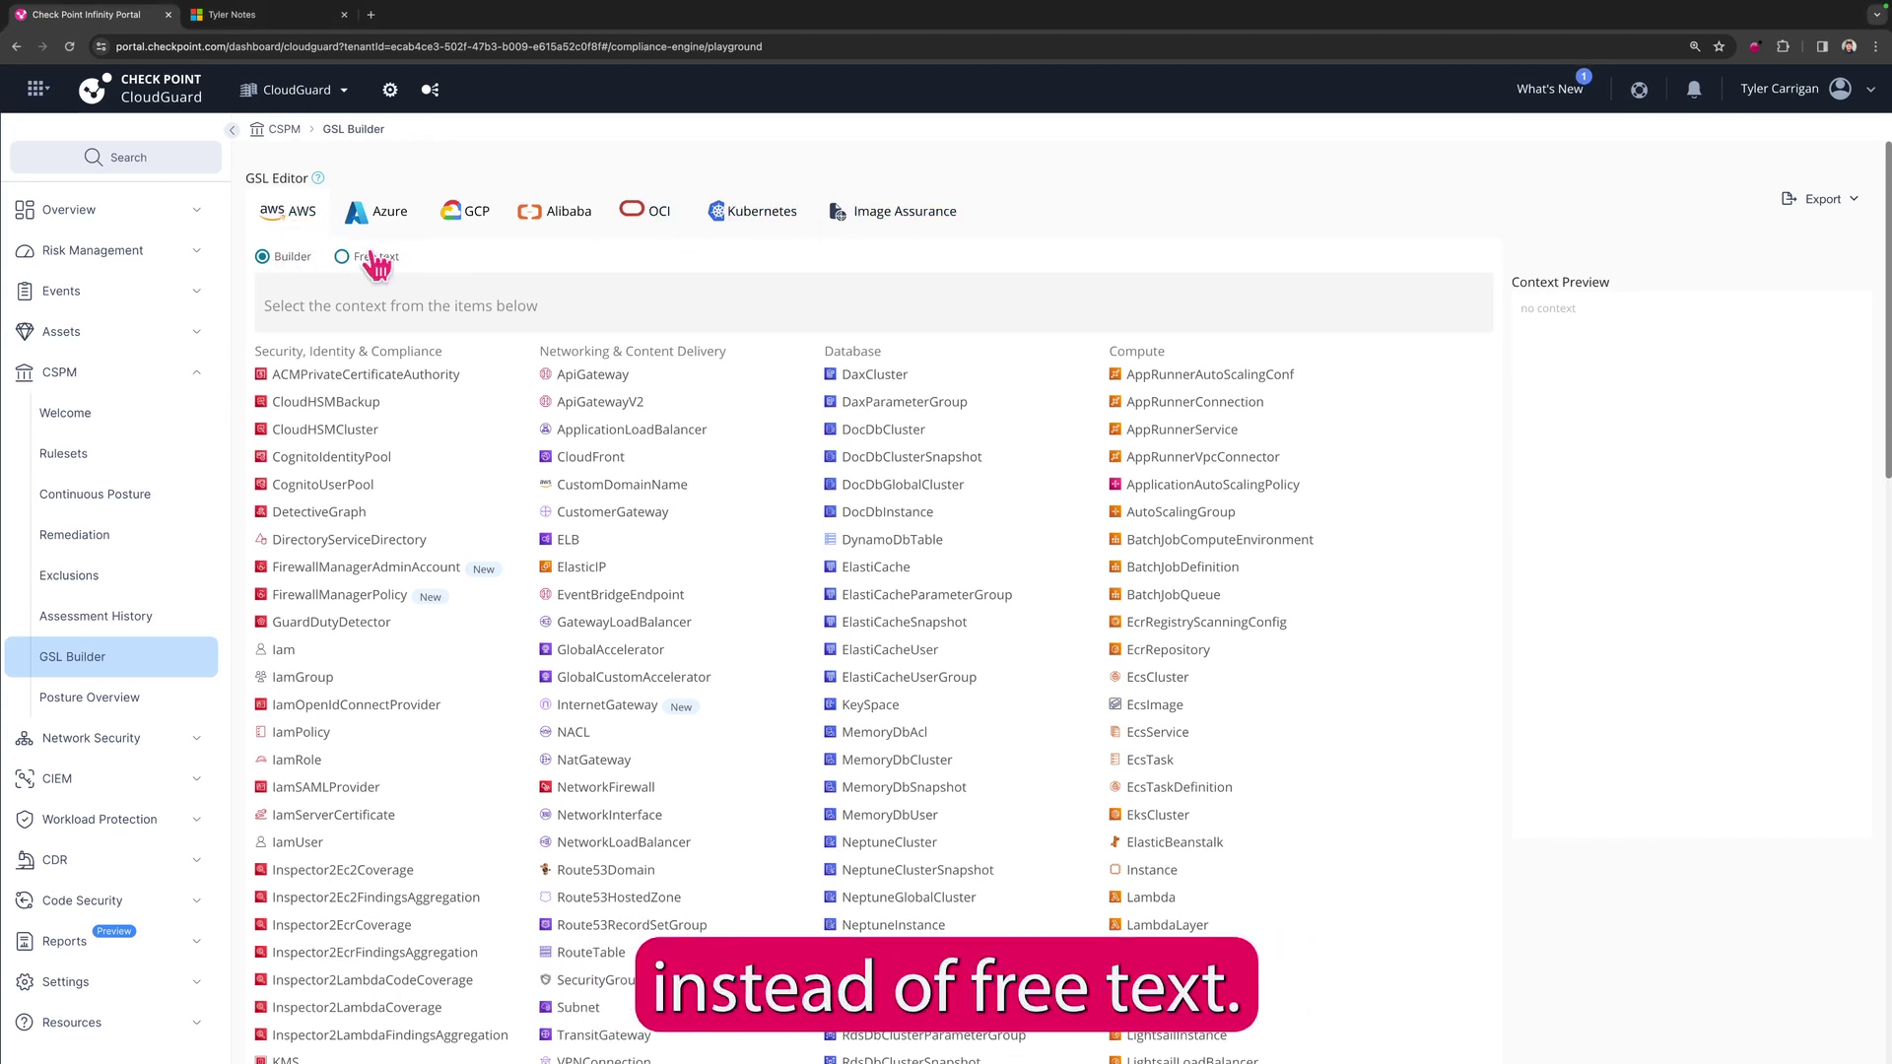
# Step: Compose the expression 'S3Bucket should have ( accessPublicBlock )'
pyautogui.scroll(-10, 795, 494)
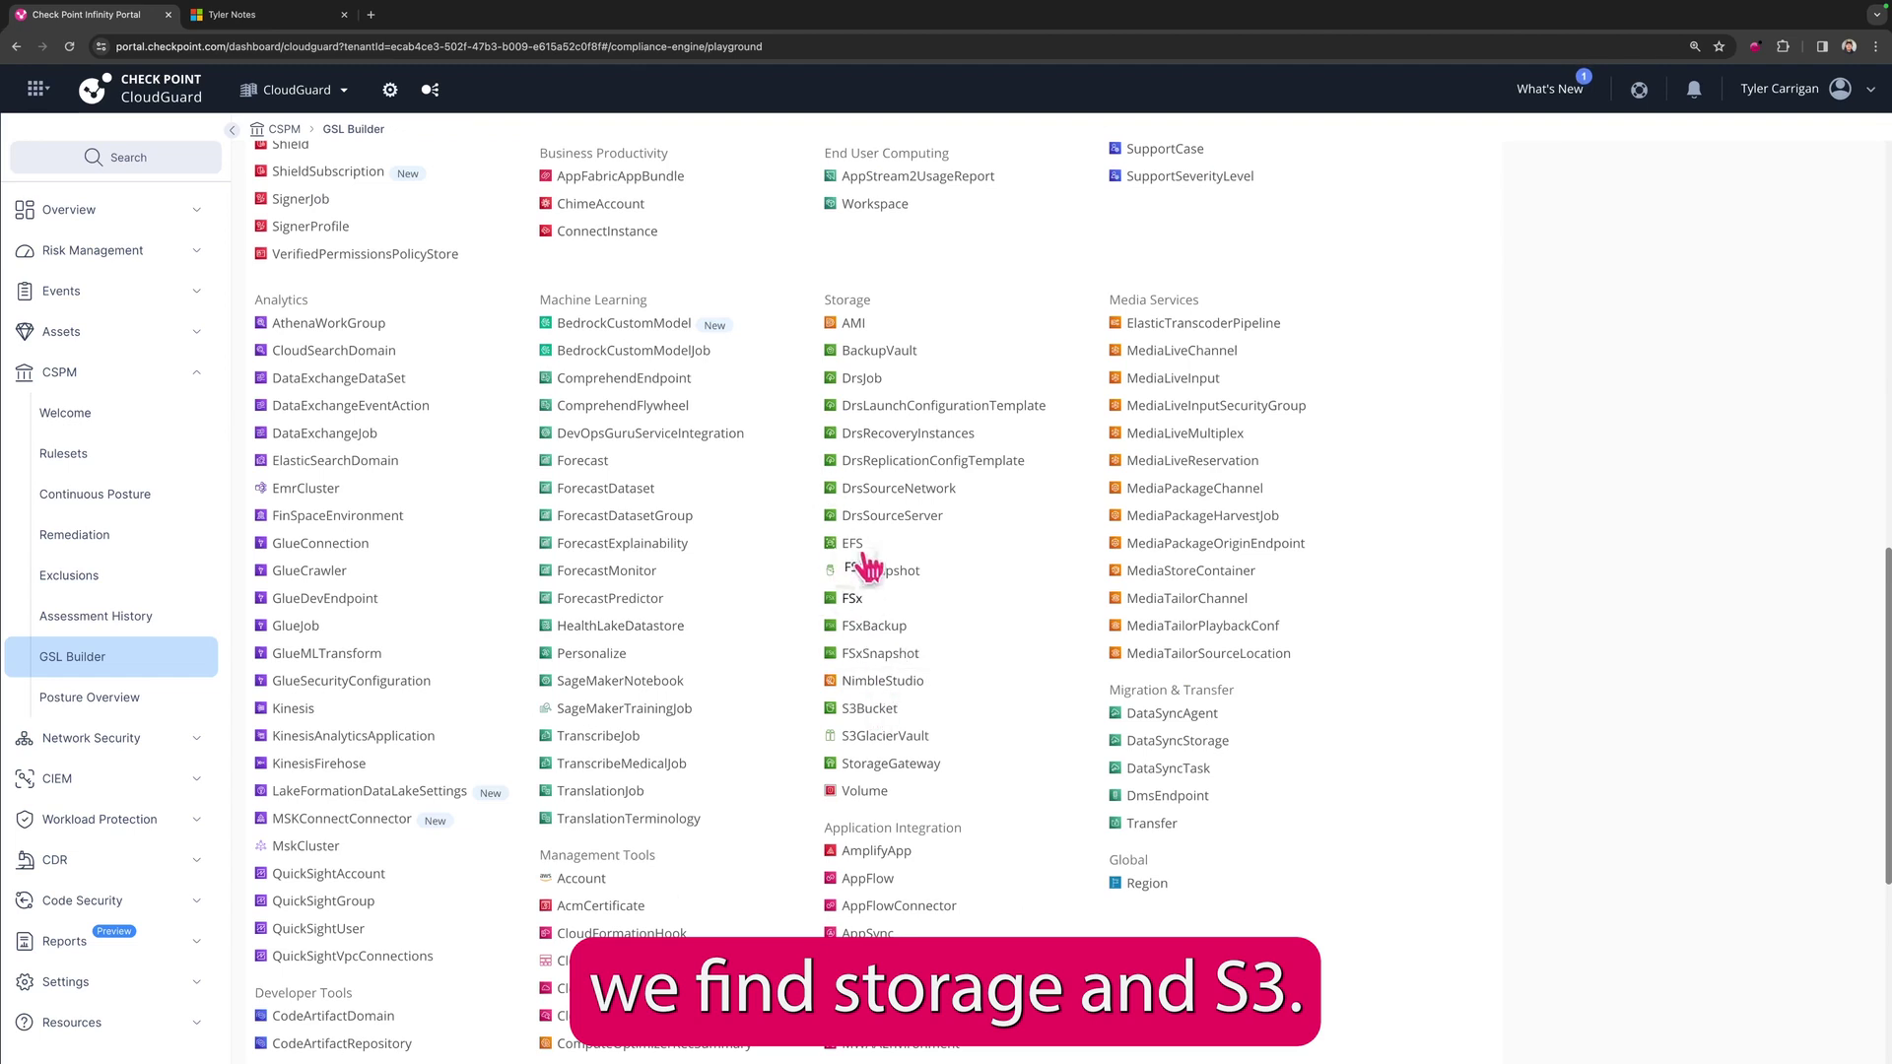
pyautogui.click(868, 713)
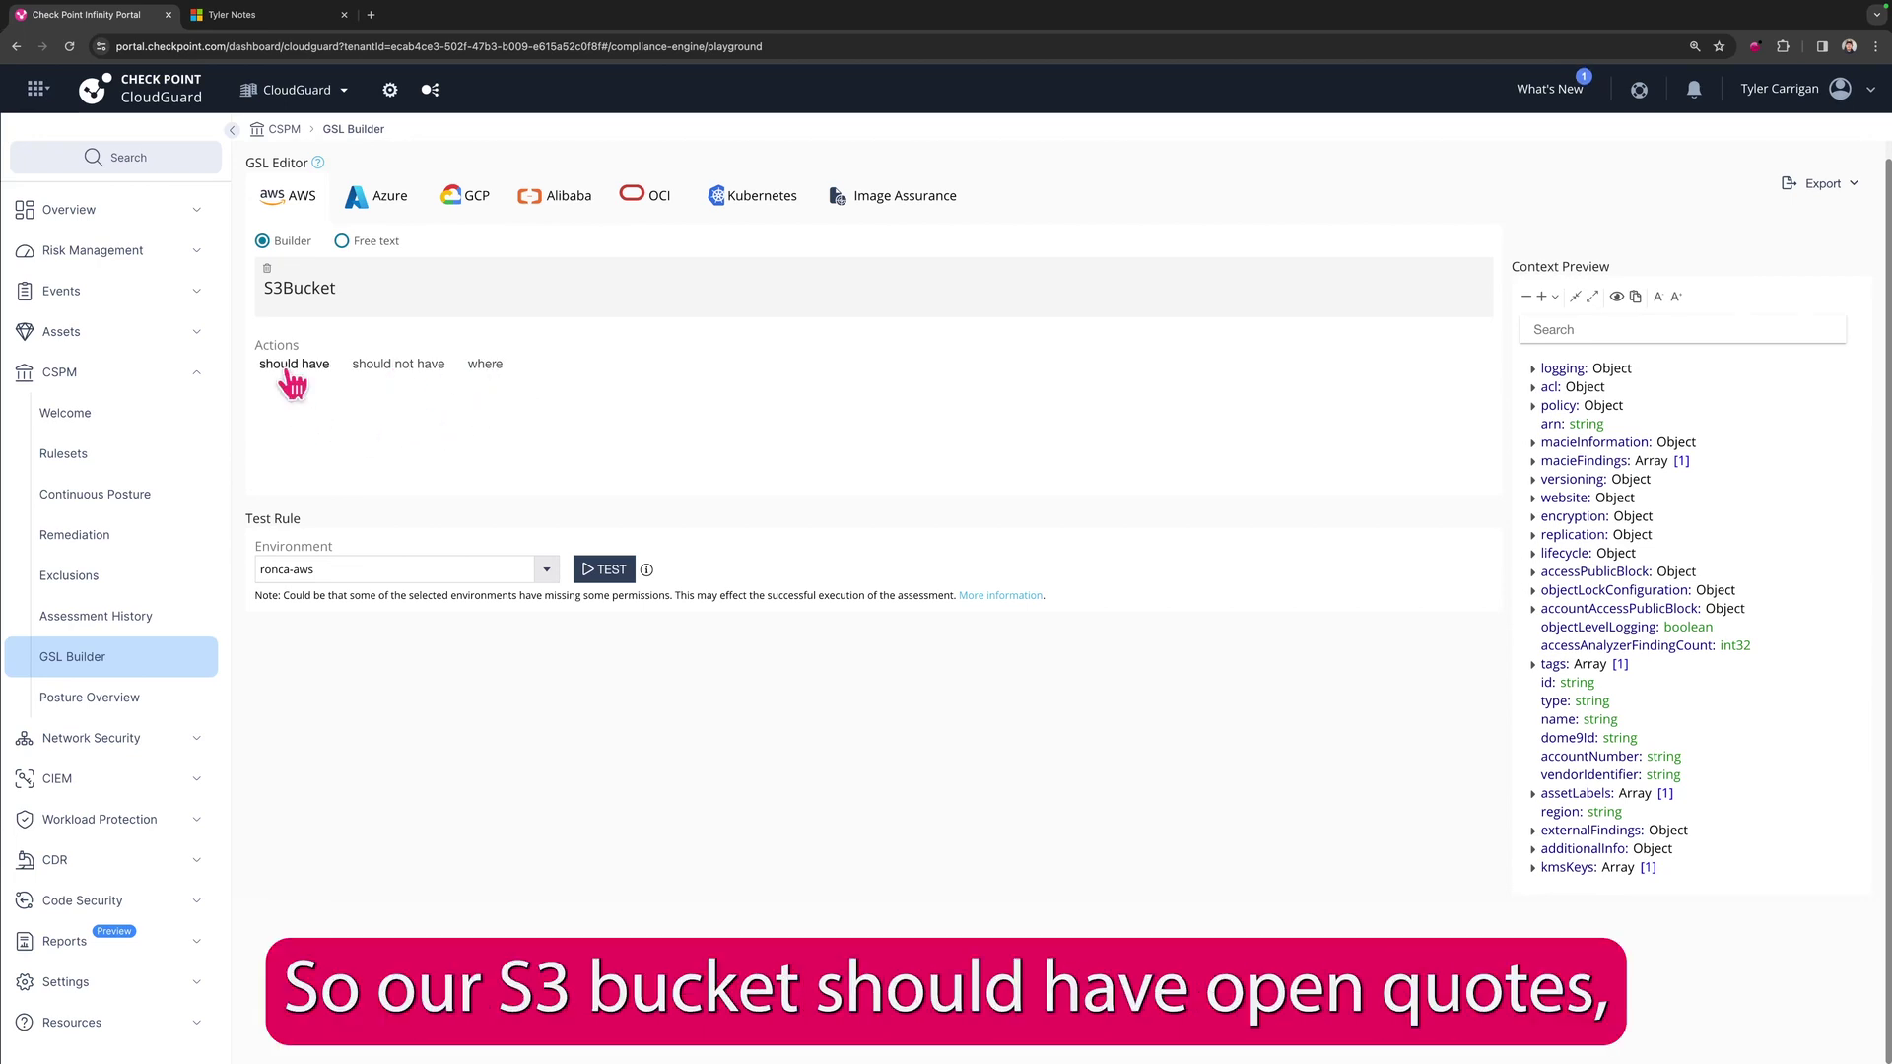
pyautogui.click(291, 366)
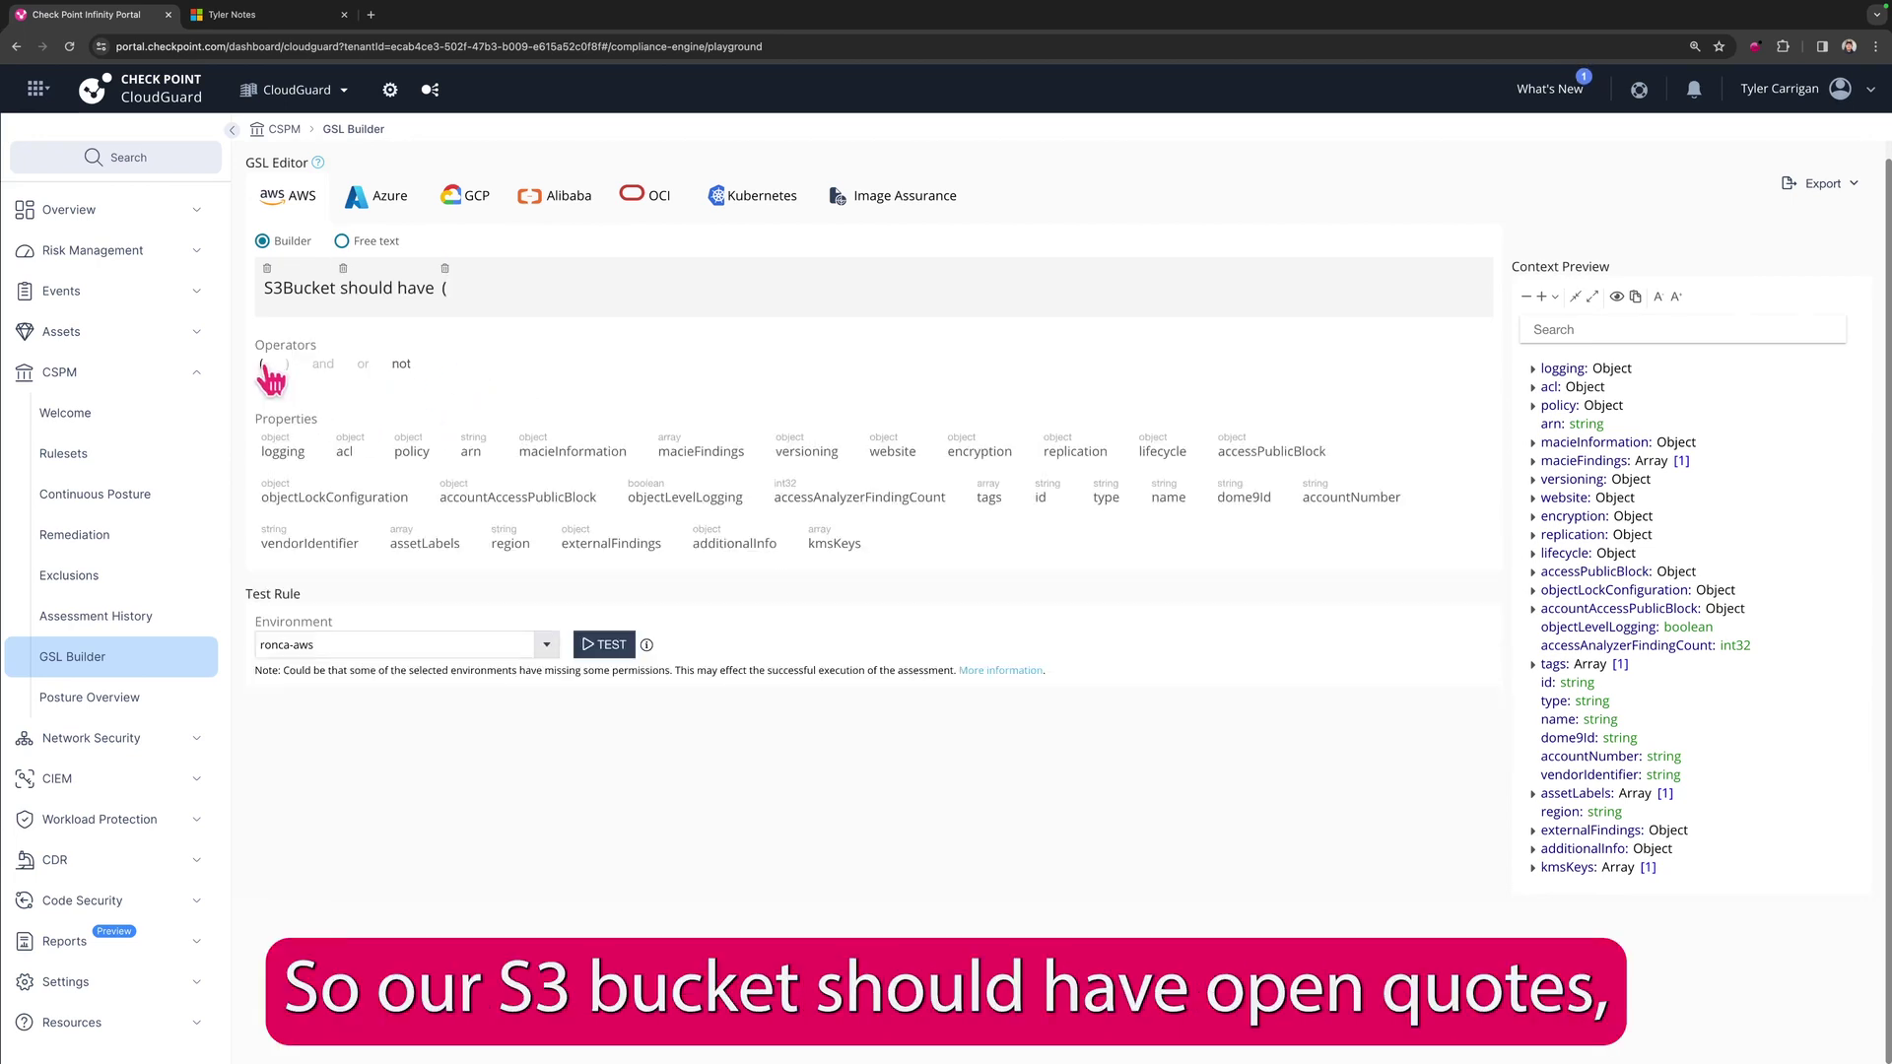
pyautogui.click(262, 365)
pyautogui.click(1272, 455)
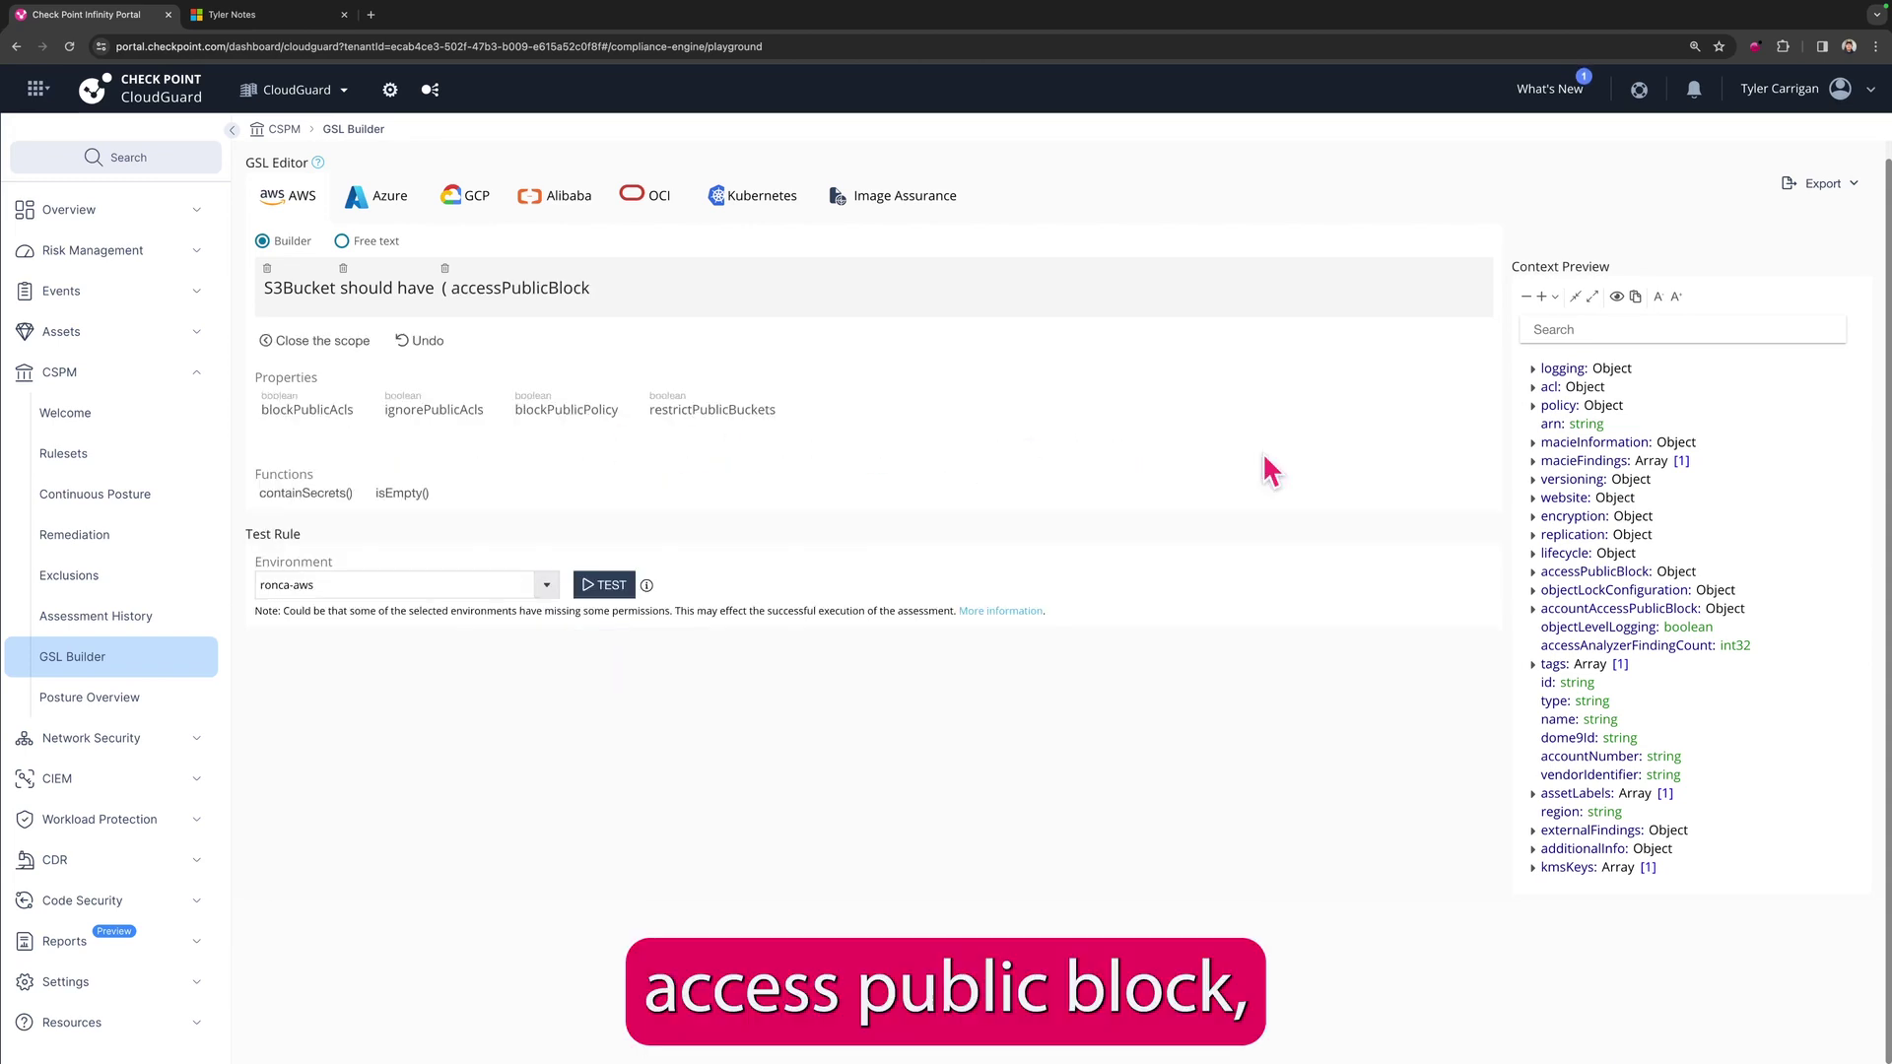
pyautogui.click(321, 343)
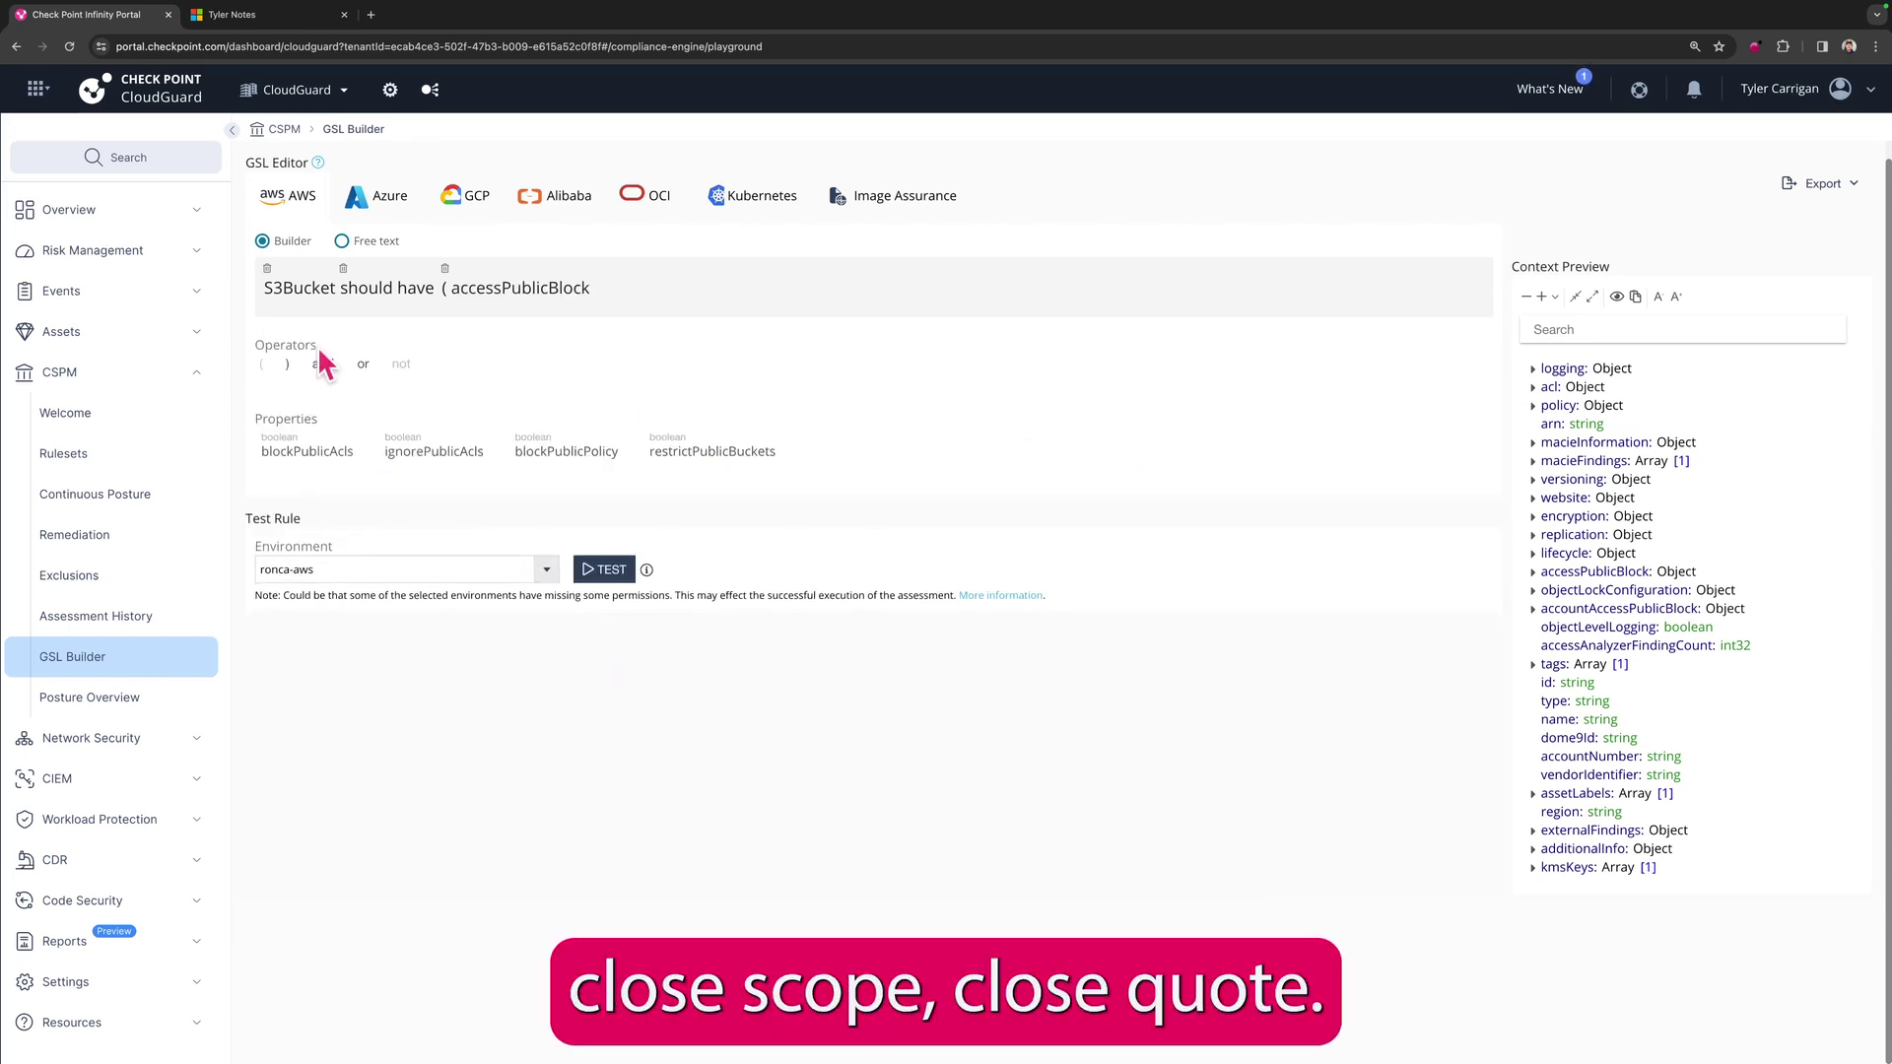
pyautogui.click(287, 364)
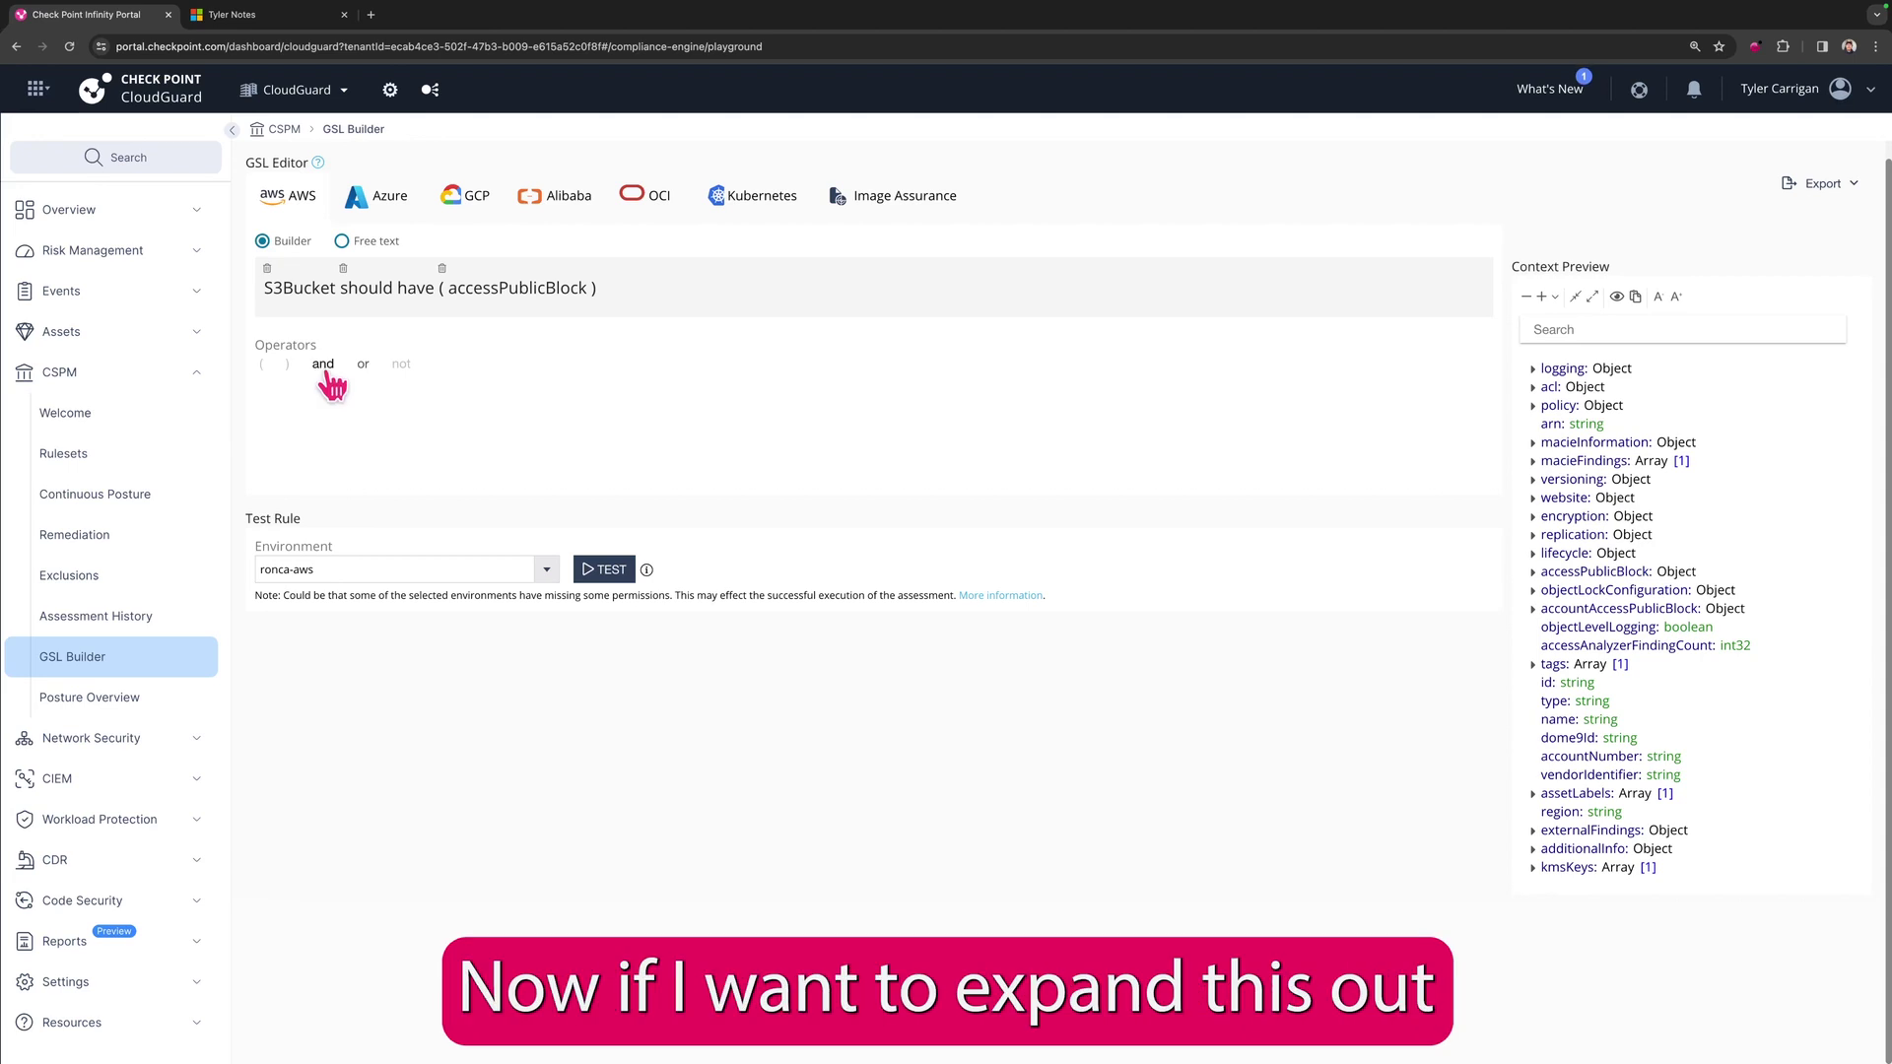
# Step: Append a trailing 'and', then delete it and confirm the removal
pyautogui.click(323, 365)
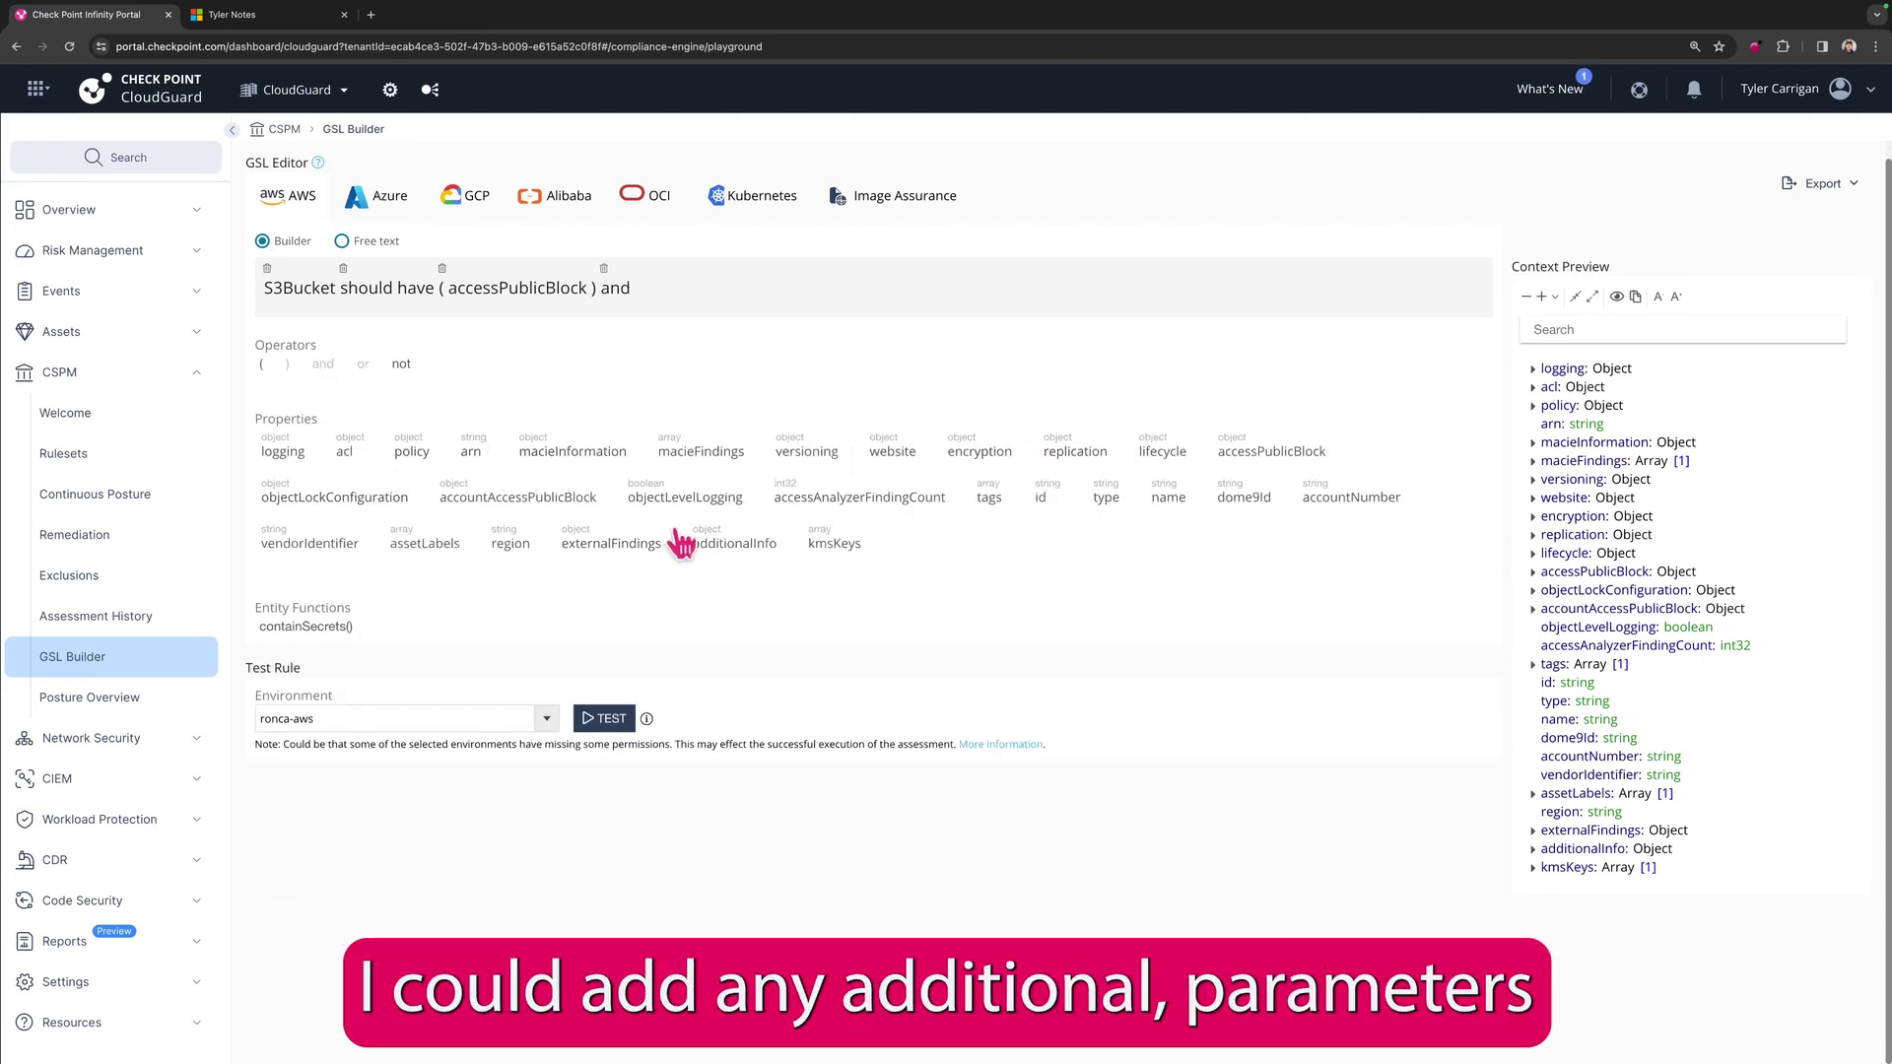
pyautogui.click(603, 268)
pyautogui.click(1303, 310)
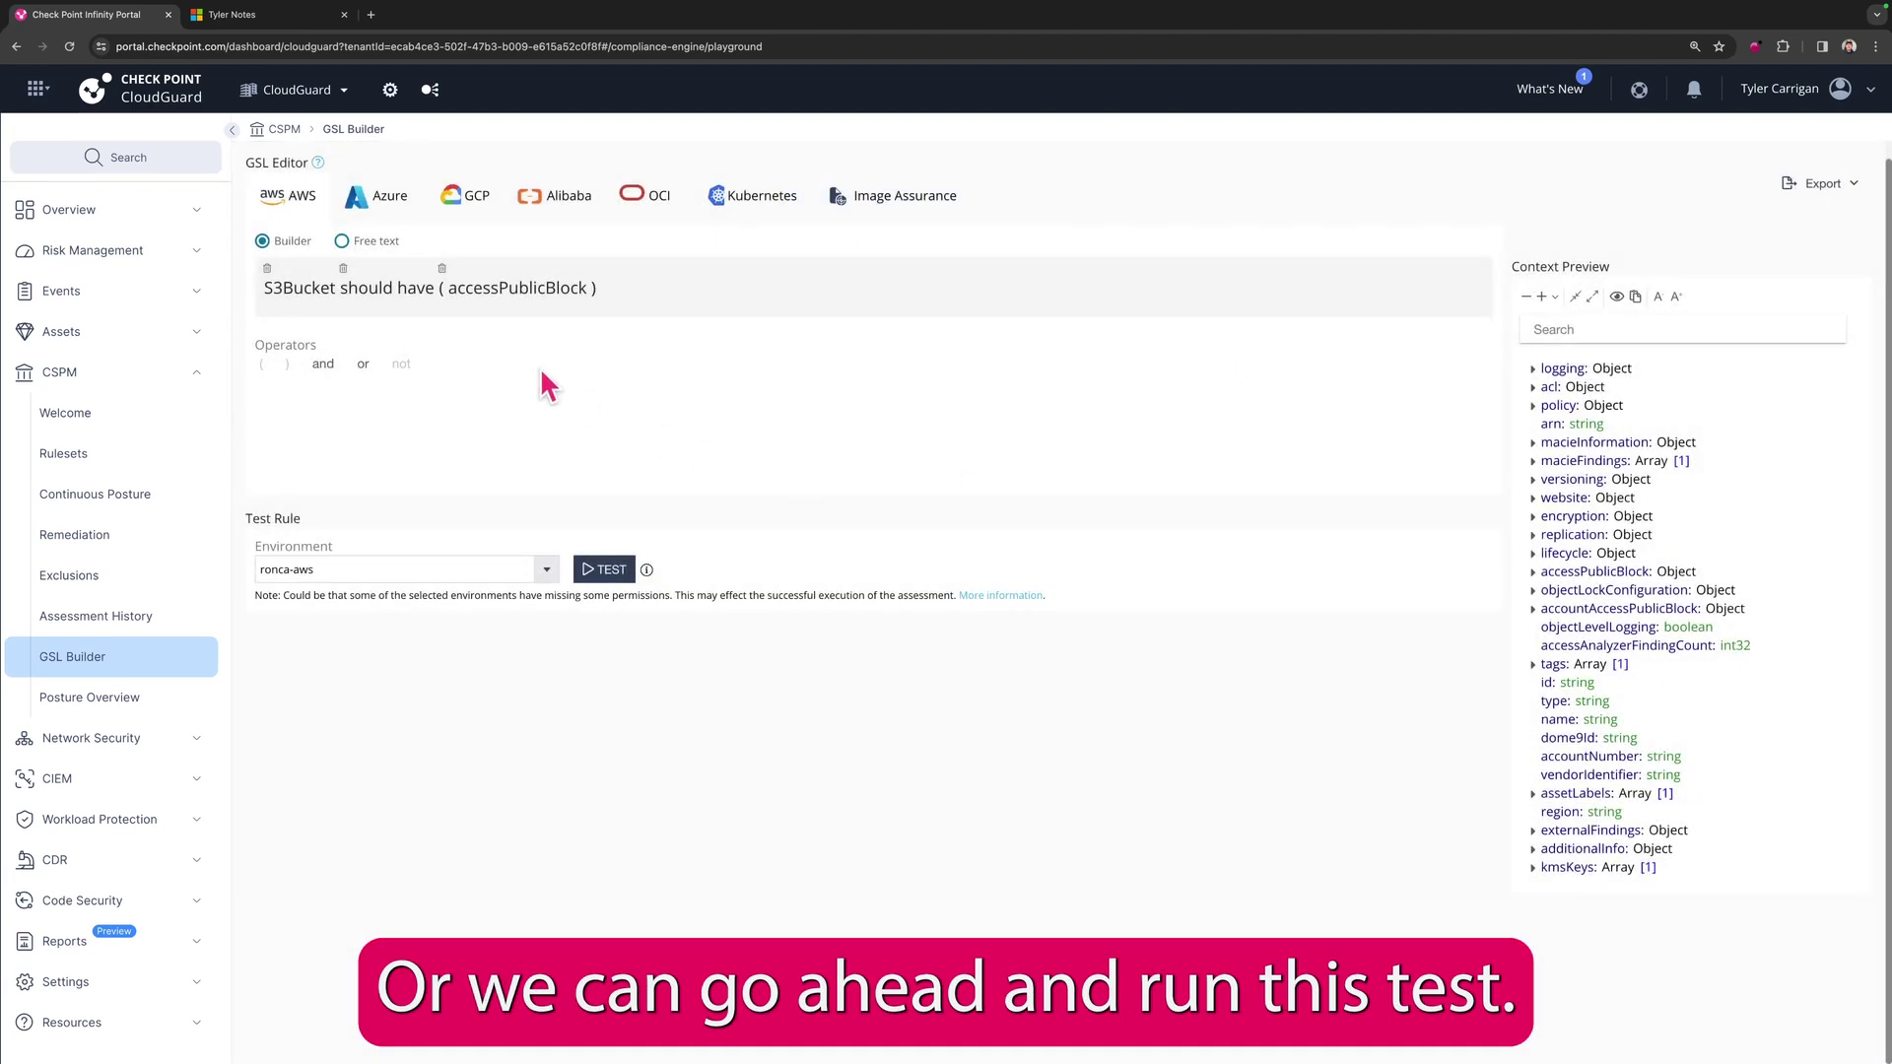
# Step: Test the rule against the sales AWS environment instead of ronca-aws
pyautogui.click(547, 568)
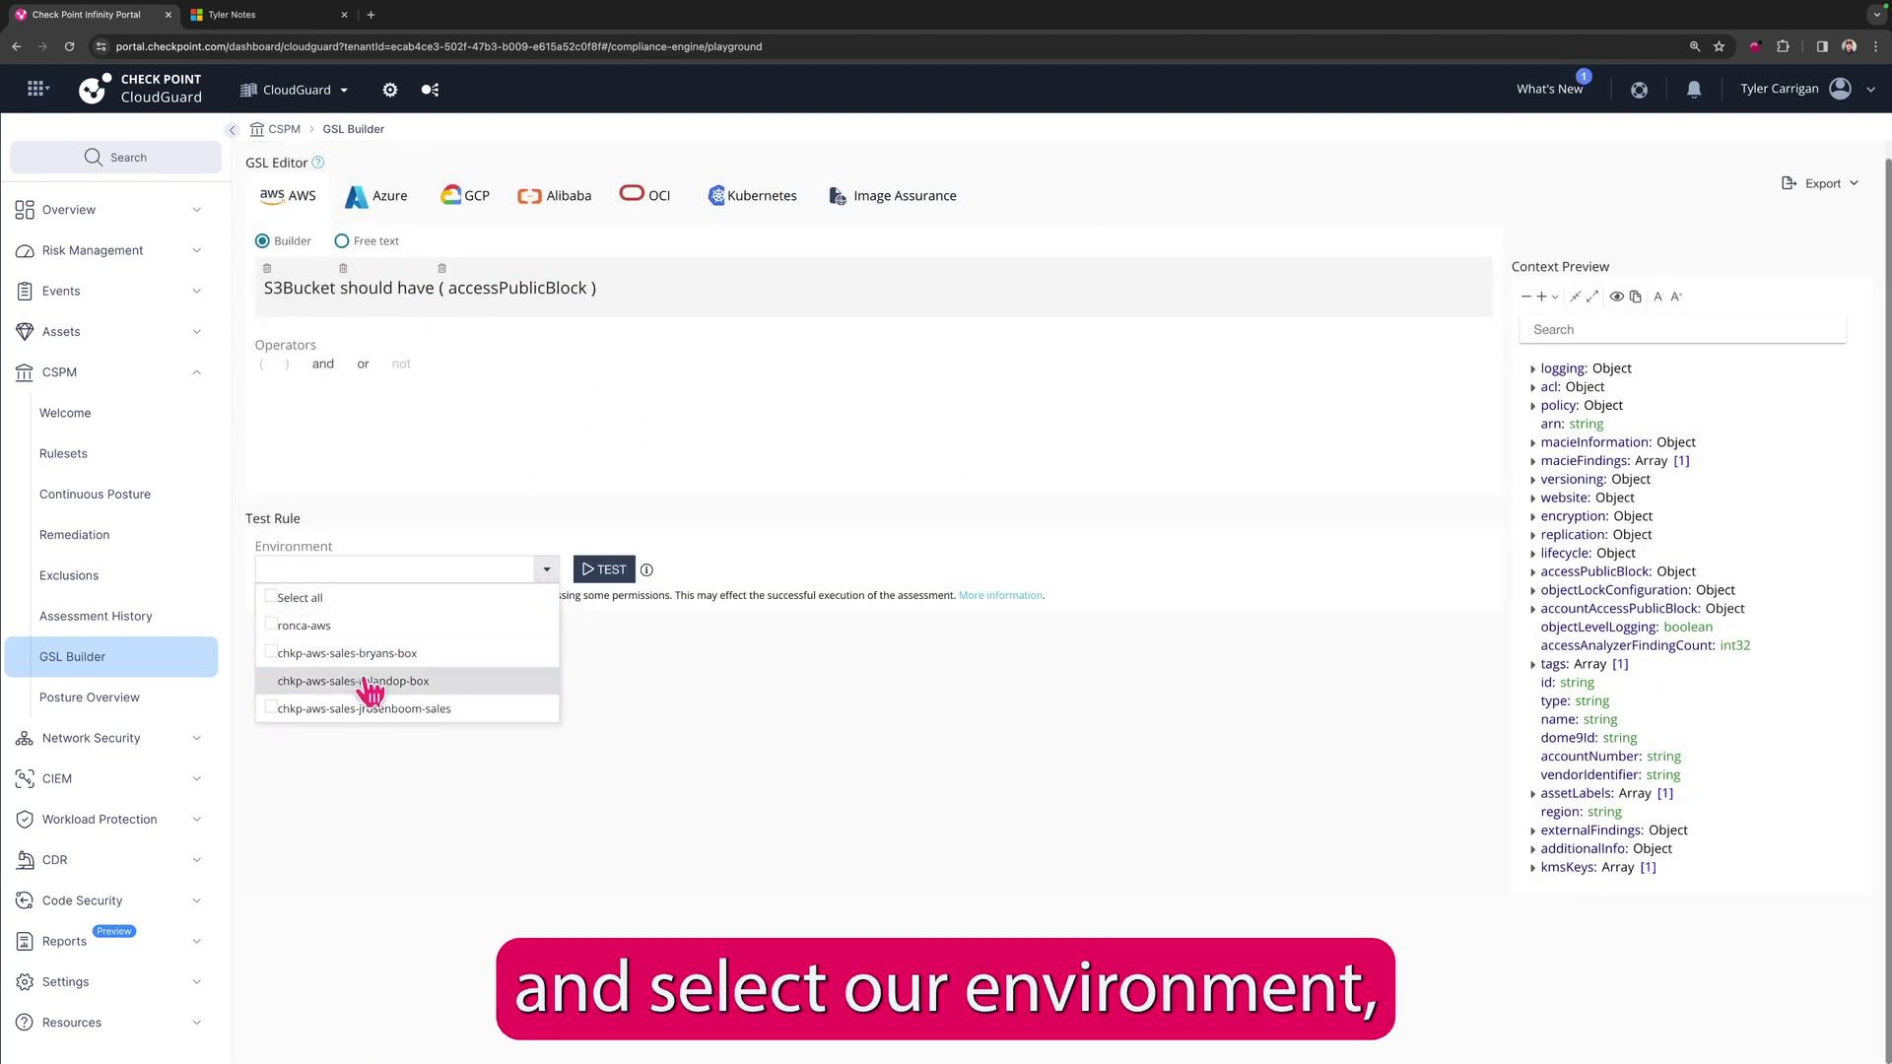
pyautogui.click(340, 709)
pyautogui.click(616, 569)
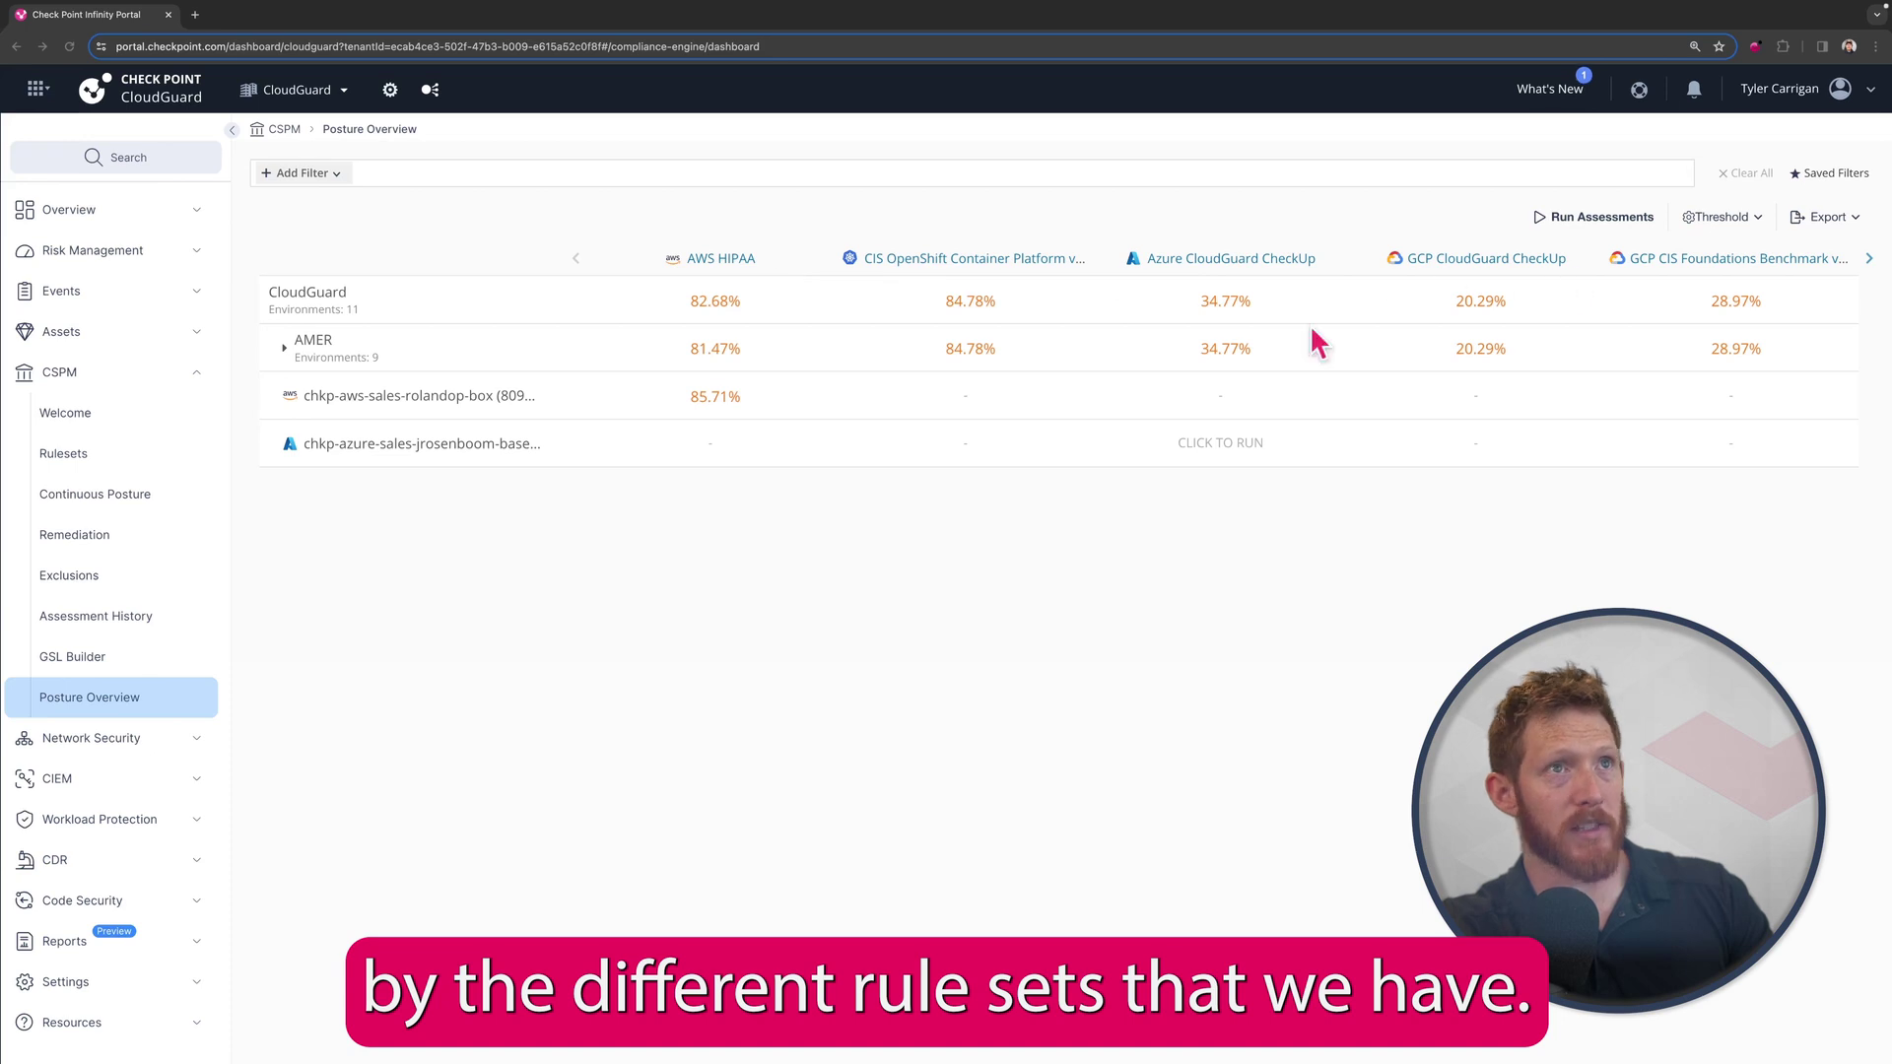
# Step: Expand AMER to show sub-group scores (81.47% AWS HIPAA, 34.77% Azure CheckUp) and export all results
pyautogui.click(285, 349)
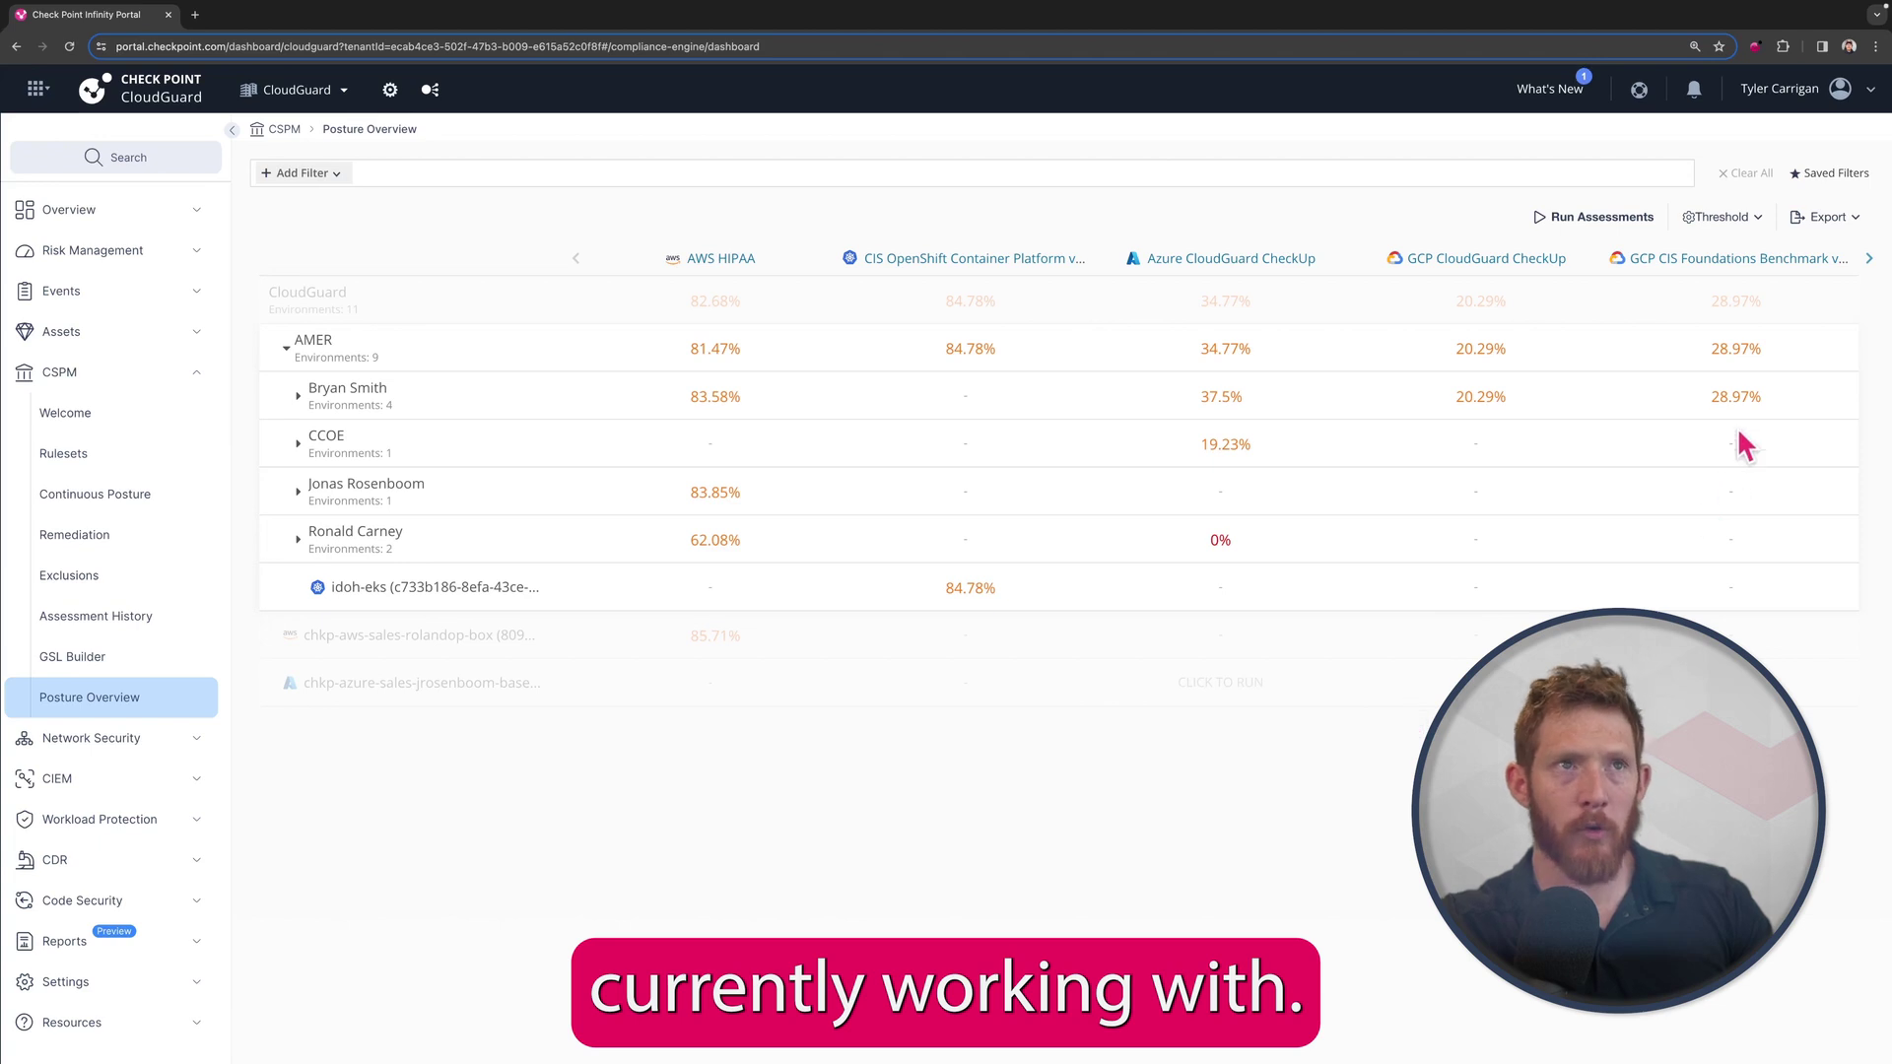
pyautogui.click(1825, 217)
pyautogui.click(1826, 242)
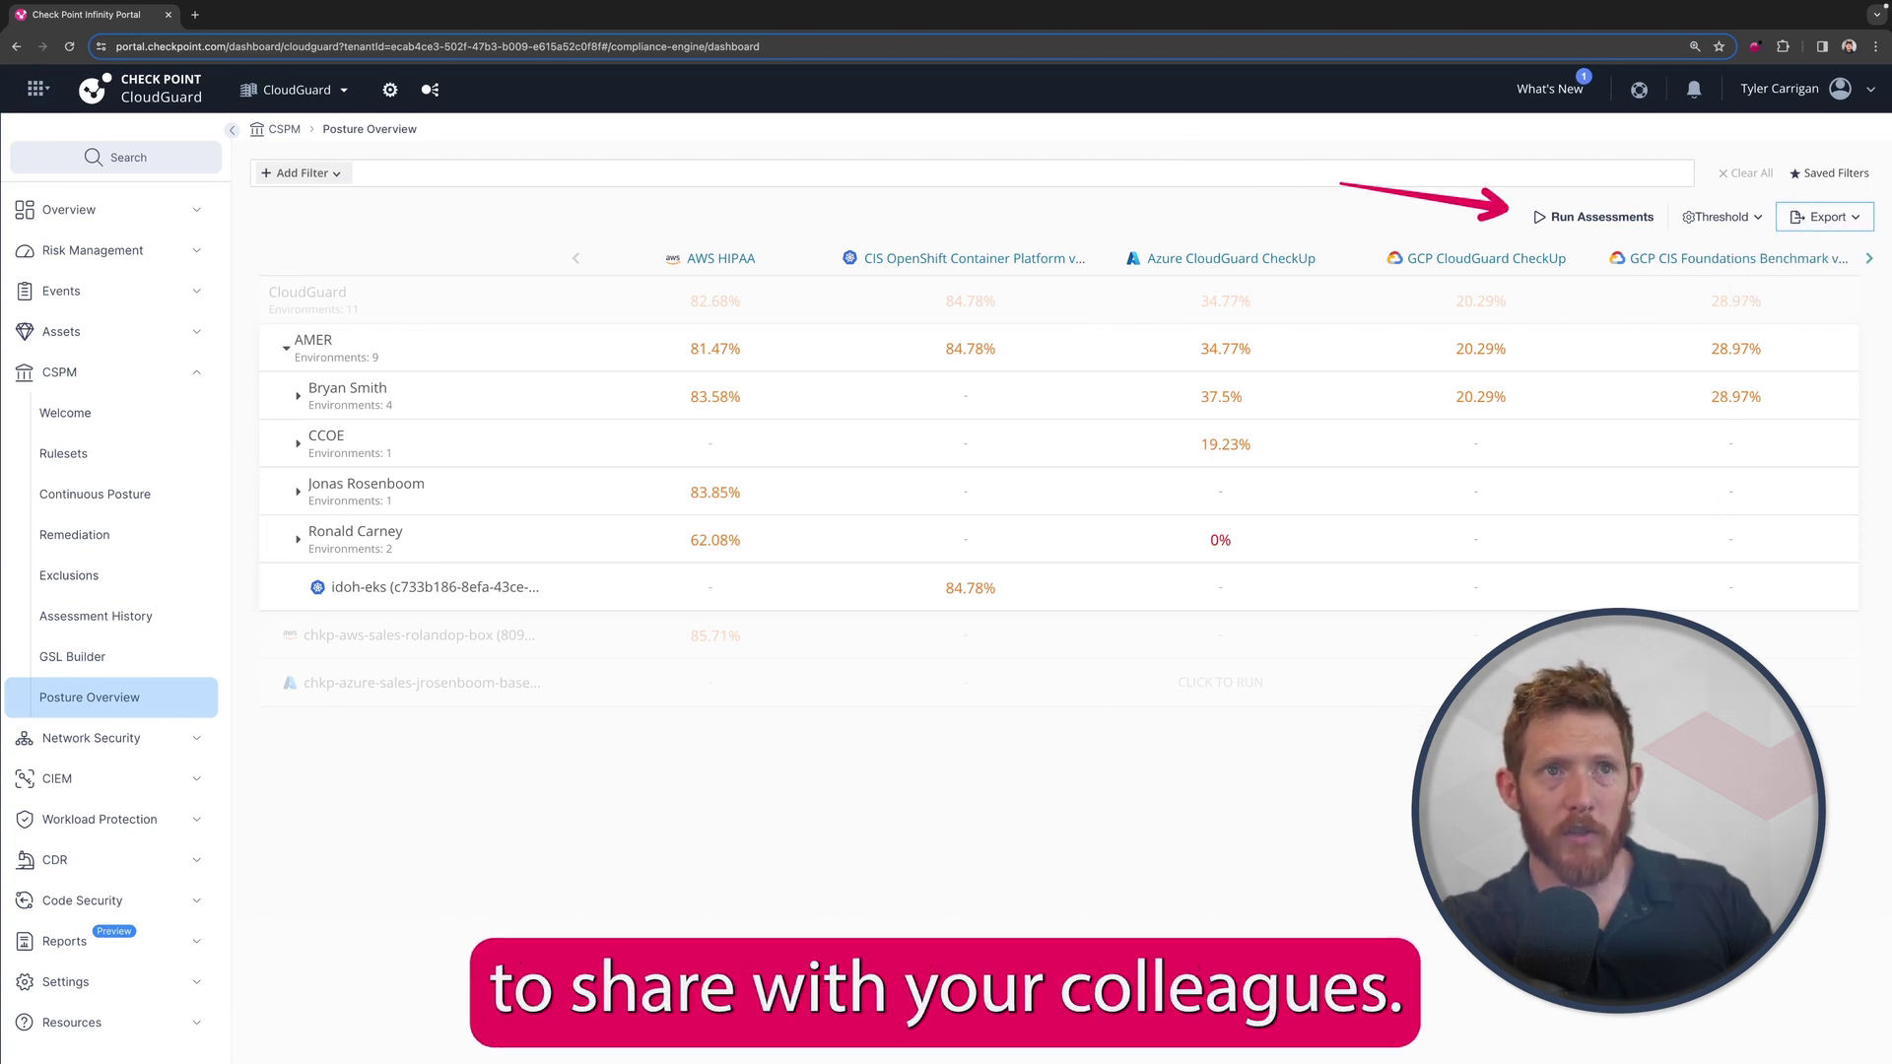